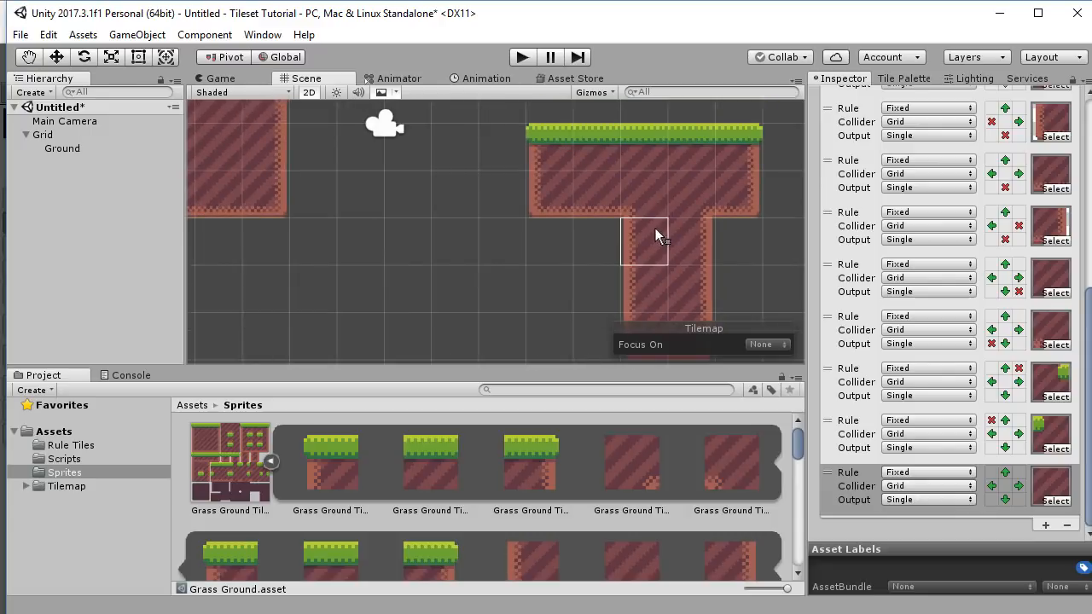
Paint a 2x2 grass-ground block and a two-high ground tower on the platform.
{"action": "scroll", "coordinate": [619, 209], "scroll_direction": "down", "scroll_amount": 6}
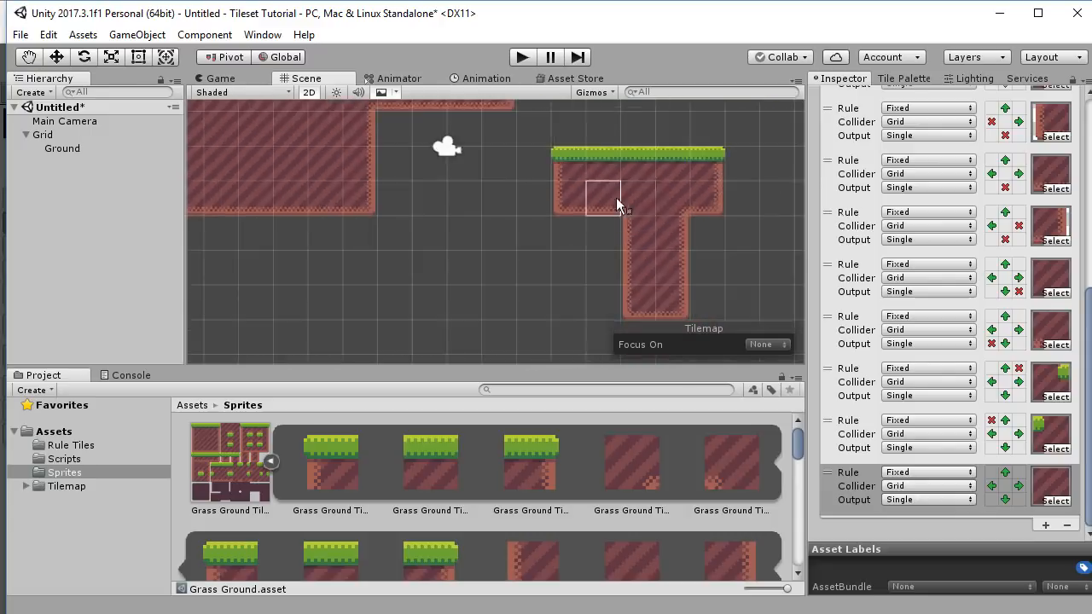
{"action": "middle_click_drag", "start_coordinate": [599, 214], "coordinate": [565, 244]}
{"action": "scroll", "coordinate": [460, 202], "scroll_direction": "up", "scroll_amount": 8}
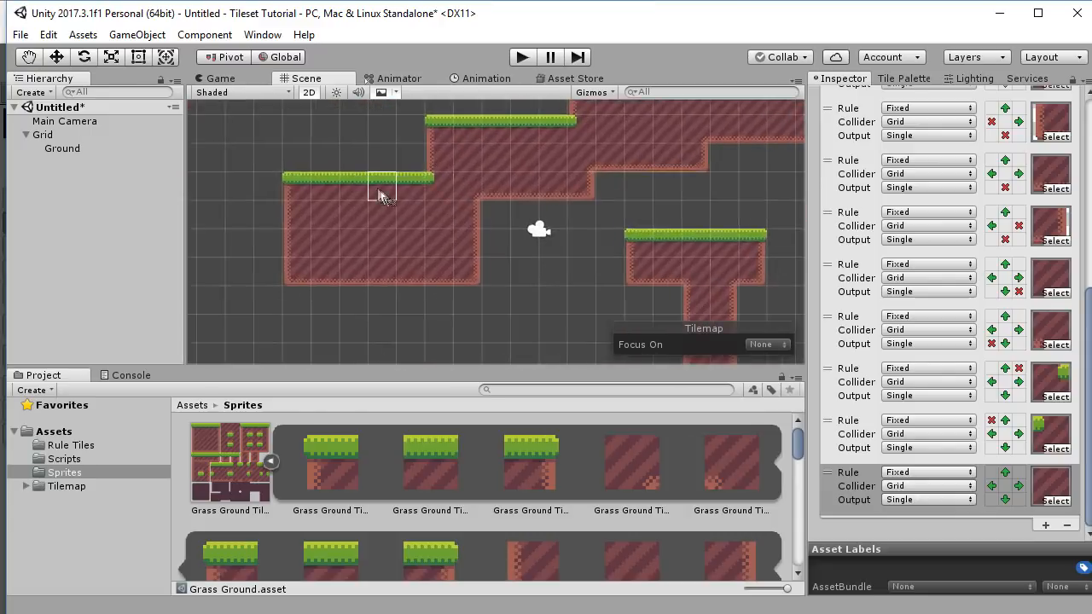
{"action": "middle_click_drag", "start_coordinate": [384, 198], "coordinate": [512, 227]}
{"action": "left_click_drag", "start_coordinate": [426, 166], "coordinate": [454, 193]}
{"action": "scroll", "coordinate": [601, 149], "scroll_direction": "up", "scroll_amount": 10}
{"action": "middle_click_drag", "start_coordinate": [602, 149], "coordinate": [475, 294]}
{"action": "mouse_move", "coordinate": [467, 232]}
{"action": "left_mouse_down"}
{"action": "mouse_move", "coordinate": [552, 291]}
{"action": "mouse_move", "coordinate": [468, 141]}
{"action": "mouse_move", "coordinate": [553, 145]}
{"action": "left_mouse_up"}
{"action": "scroll", "coordinate": [553, 145], "scroll_direction": "down", "scroll_amount": 3}
{"action": "middle_click_drag", "start_coordinate": [461, 309], "coordinate": [561, 160]}
{"action": "scroll", "coordinate": [457, 196], "scroll_direction": "down", "scroll_amount": 2}
Fill the pit with two stacked ground tiles.
{"action": "left_click", "coordinate": [421, 204]}
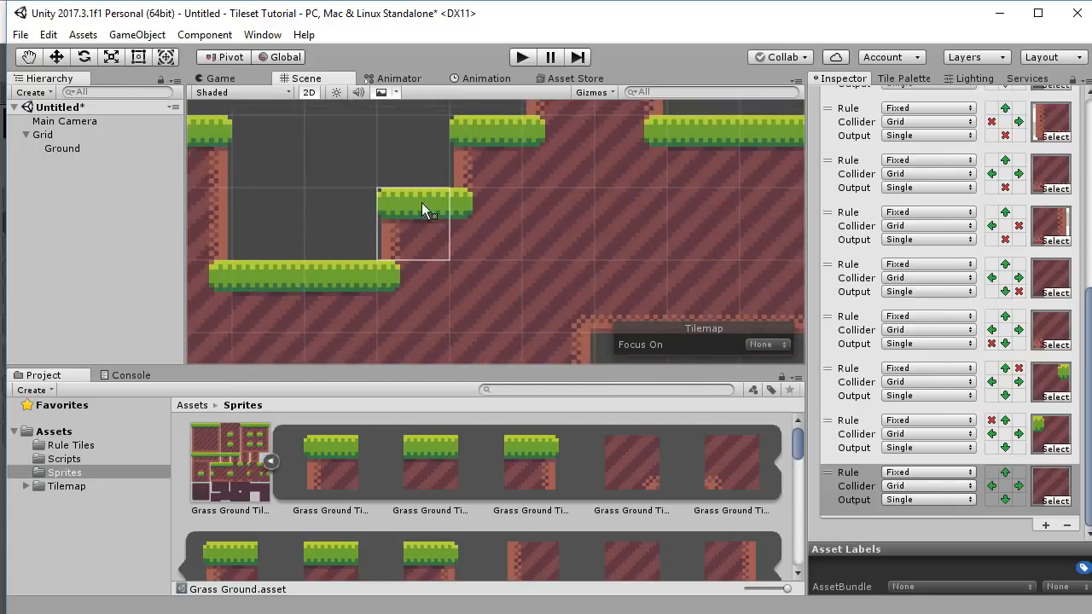
{"action": "middle_click_drag", "start_coordinate": [435, 203], "coordinate": [534, 251]}
{"action": "left_click", "coordinate": [524, 209]}
{"action": "scroll", "coordinate": [531, 229], "scroll_direction": "down", "scroll_amount": 6}
{"action": "scroll", "coordinate": [532, 257], "scroll_direction": "down", "scroll_amount": 7}
{"action": "middle_click_drag", "start_coordinate": [554, 341], "coordinate": [475, 292]}
{"action": "scroll", "coordinate": [489, 249], "scroll_direction": "down", "scroll_amount": 14}
{"action": "middle_click_drag", "start_coordinate": [510, 228], "coordinate": [395, 213]}
Box-fill a 6x6 ground block over the right platform, the lower area and the remaining hole.
{"action": "left_click_drag", "start_coordinate": [657, 152], "coordinate": [762, 255]}
{"action": "middle_click_drag", "start_coordinate": [513, 231], "coordinate": [476, 209]}
{"action": "left_click_drag", "start_coordinate": [322, 209], "coordinate": [684, 276]}
{"action": "left_click_drag", "start_coordinate": [493, 191], "coordinate": [630, 199]}
{"action": "middle_click_drag", "start_coordinate": [561, 262], "coordinate": [684, 336]}
{"action": "scroll", "coordinate": [661, 308], "scroll_direction": "down", "scroll_amount": 3}
{"action": "mouse_move", "coordinate": [623, 218]}
{"action": "middle_mouse_down"}
{"action": "mouse_move", "coordinate": [546, 213]}
{"action": "mouse_move", "coordinate": [536, 186]}
{"action": "mouse_move", "coordinate": [540, 195]}
{"action": "middle_mouse_up"}
{"action": "middle_click_drag", "start_coordinate": [580, 231], "coordinate": [768, 229]}
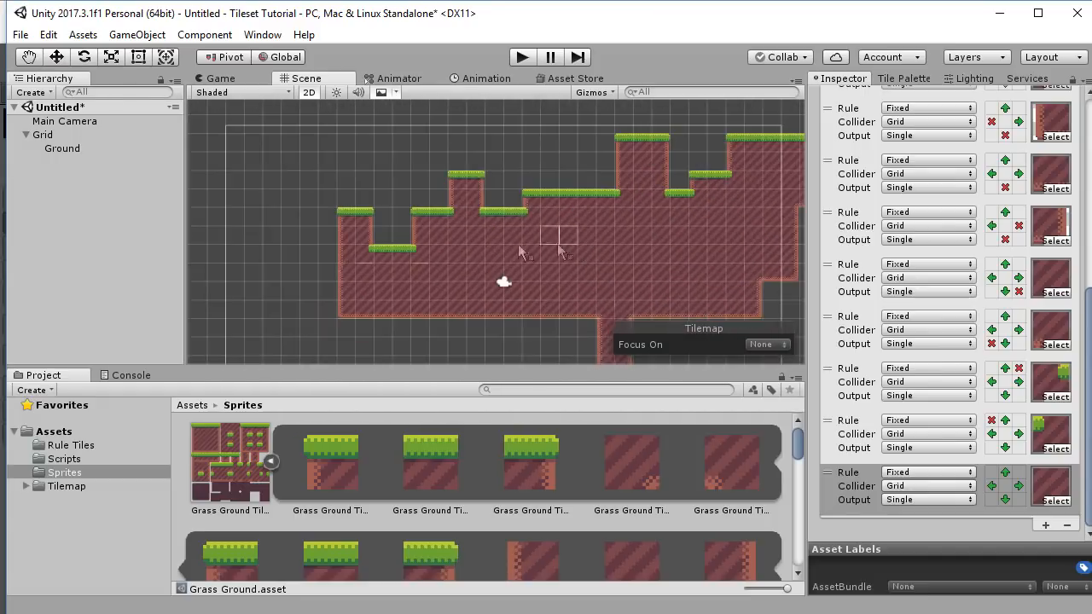
Fill the level's left edge, a 7x3 upper-left block, the lower pit and a raised 2x2 block.
{"action": "left_click_drag", "start_coordinate": [342, 218], "coordinate": [201, 310]}
{"action": "middle_click_drag", "start_coordinate": [336, 302], "coordinate": [475, 323]}
{"action": "left_click_drag", "start_coordinate": [322, 201], "coordinate": [426, 239]}
{"action": "middle_click_drag", "start_coordinate": [472, 281], "coordinate": [364, 244]}
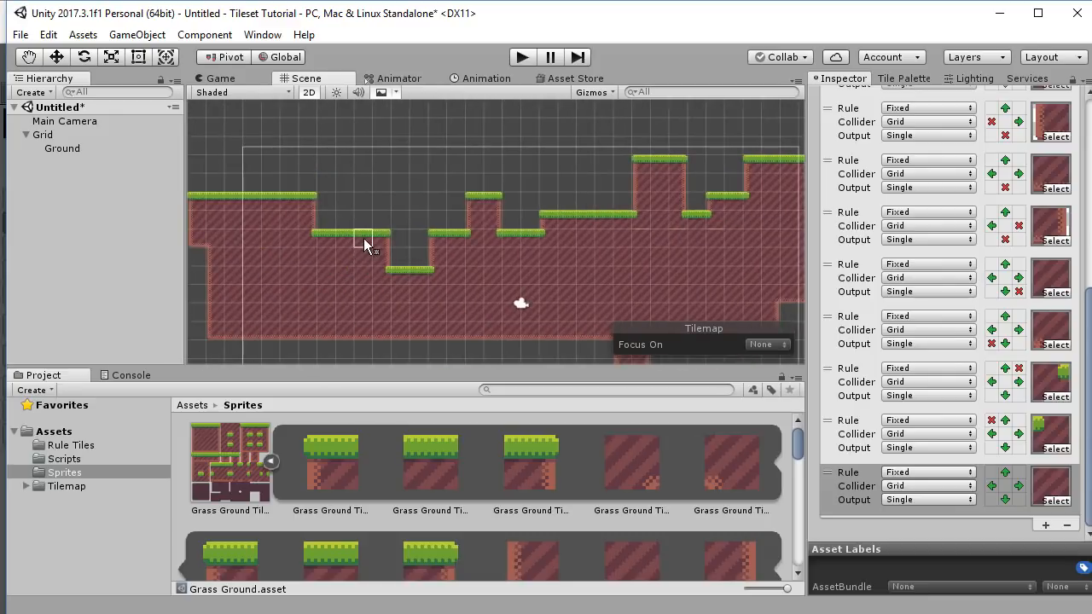
{"action": "left_click_drag", "start_coordinate": [377, 229], "coordinate": [420, 258]}
{"action": "middle_click_drag", "start_coordinate": [492, 275], "coordinate": [382, 295]}
{"action": "left_click_drag", "start_coordinate": [439, 212], "coordinate": [457, 226]}
{"action": "middle_click_drag", "start_coordinate": [612, 242], "coordinate": [440, 209]}
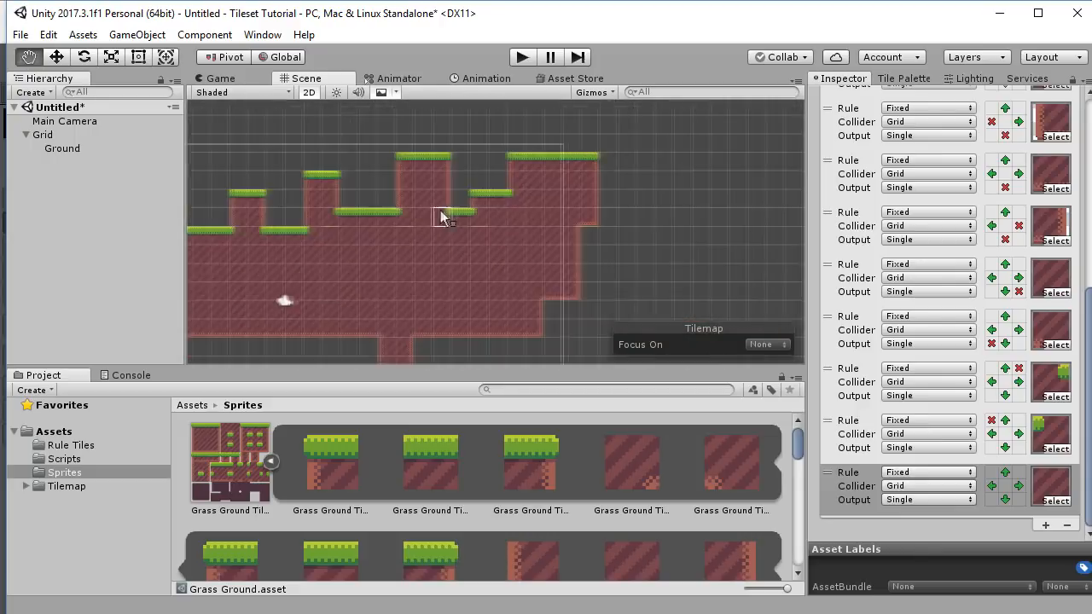
Box-fill two more ground blocks to the right of the platform.
{"action": "left_click_drag", "start_coordinate": [526, 163], "coordinate": [606, 287]}
{"action": "middle_click_drag", "start_coordinate": [607, 287], "coordinate": [675, 318]}
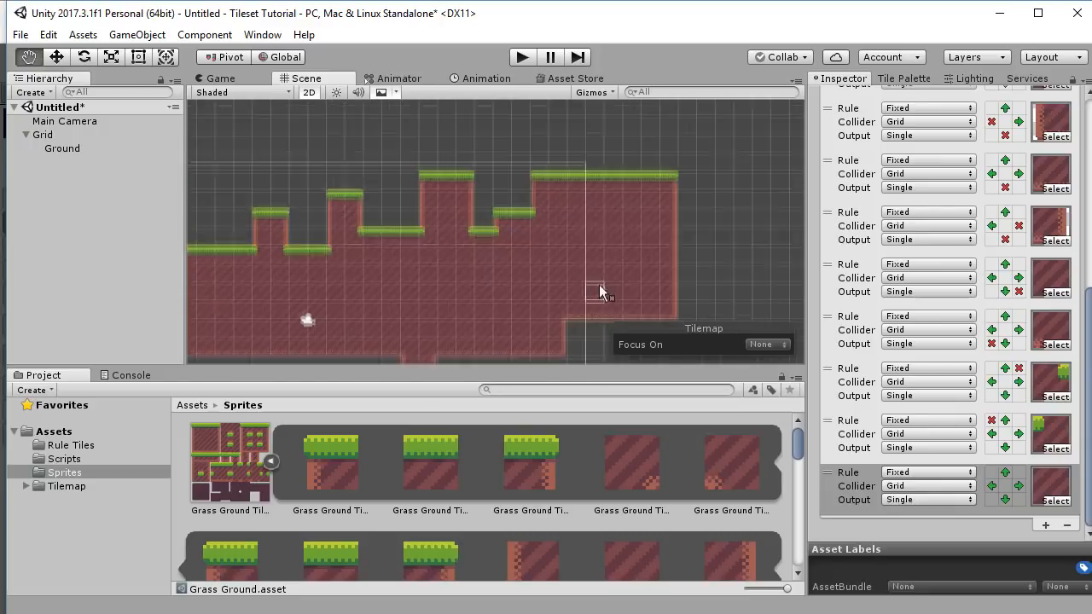
{"action": "left_click_drag", "start_coordinate": [683, 180], "coordinate": [756, 317]}
{"action": "middle_click_drag", "start_coordinate": [718, 237], "coordinate": [580, 253]}
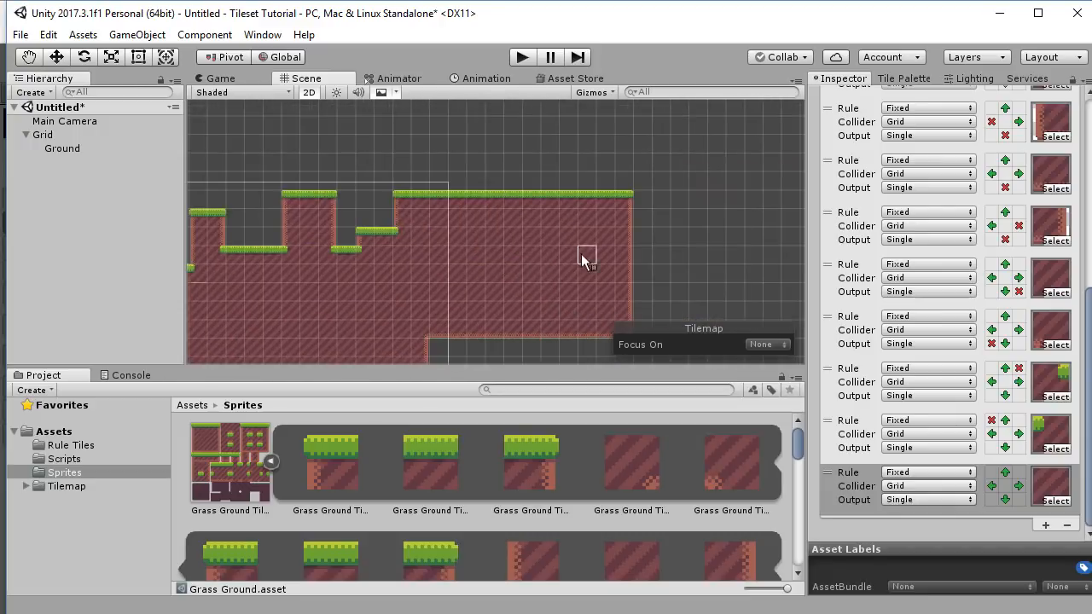
{"action": "mouse_move", "coordinate": [444, 274]}
{"action": "middle_mouse_down"}
{"action": "mouse_move", "coordinate": [561, 284]}
{"action": "mouse_move", "coordinate": [626, 222]}
{"action": "mouse_move", "coordinate": [761, 193]}
{"action": "middle_mouse_up"}
{"action": "scroll", "coordinate": [511, 282], "scroll_direction": "down", "scroll_amount": 3}
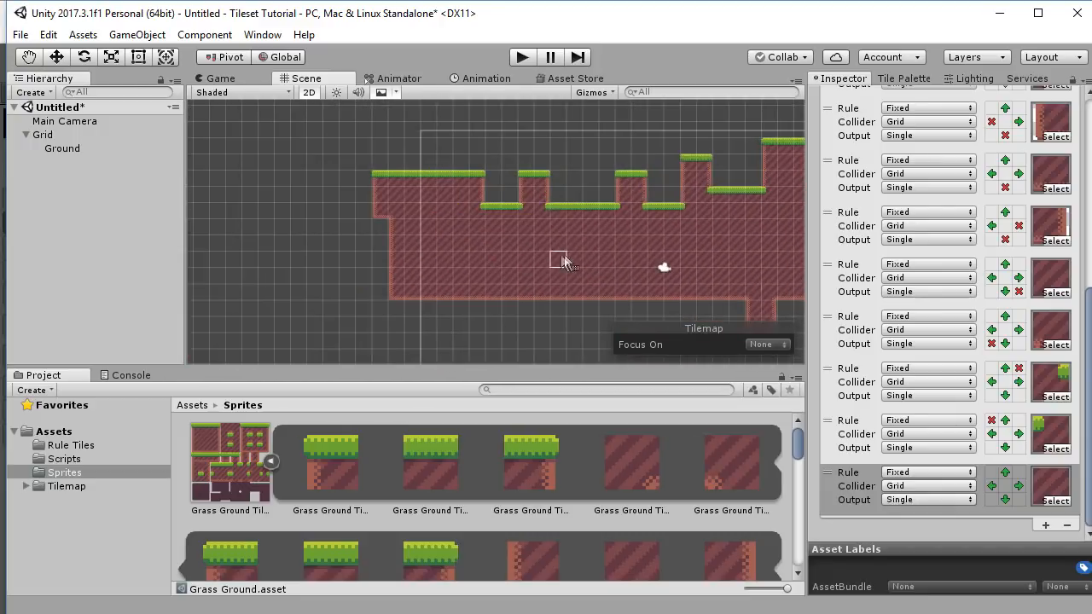
{"action": "middle_click_drag", "start_coordinate": [614, 240], "coordinate": [597, 249]}
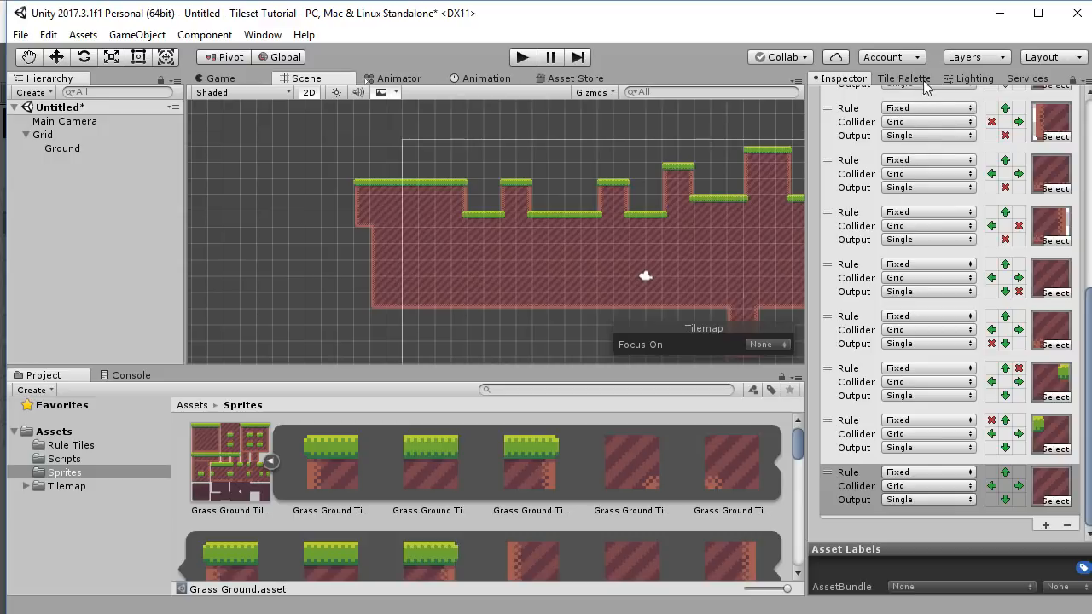
{"action": "middle_click_drag", "start_coordinate": [602, 188], "coordinate": [552, 218]}
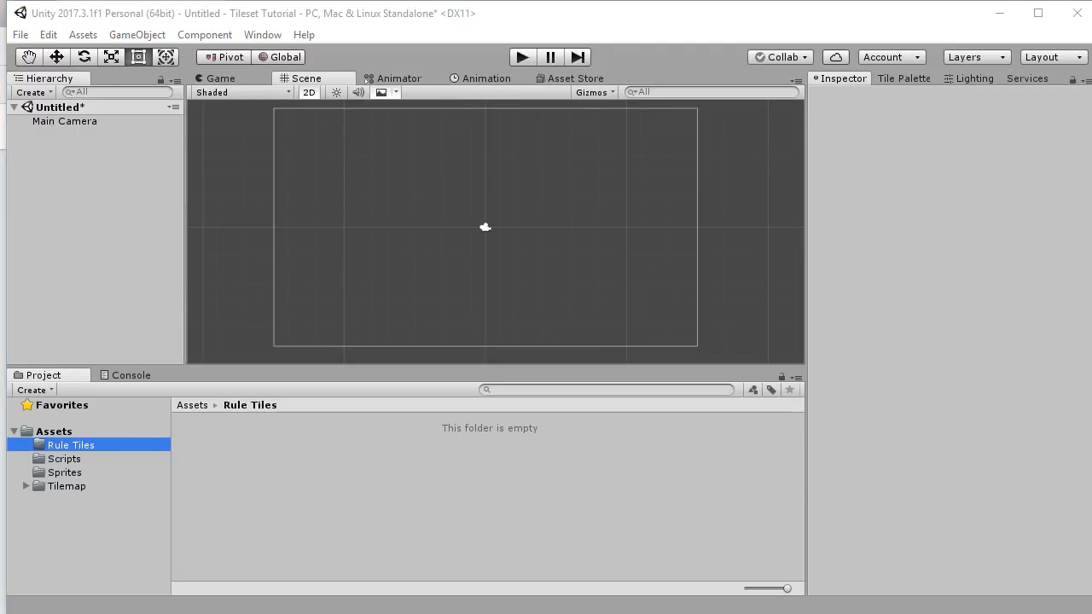
Bring the Unity-Technologies/2d-extras GitHub page over Unity and show its Clone or download options.
{"action": "left_click_drag", "start_coordinate": [1091, 256], "coordinate": [616, 163]}
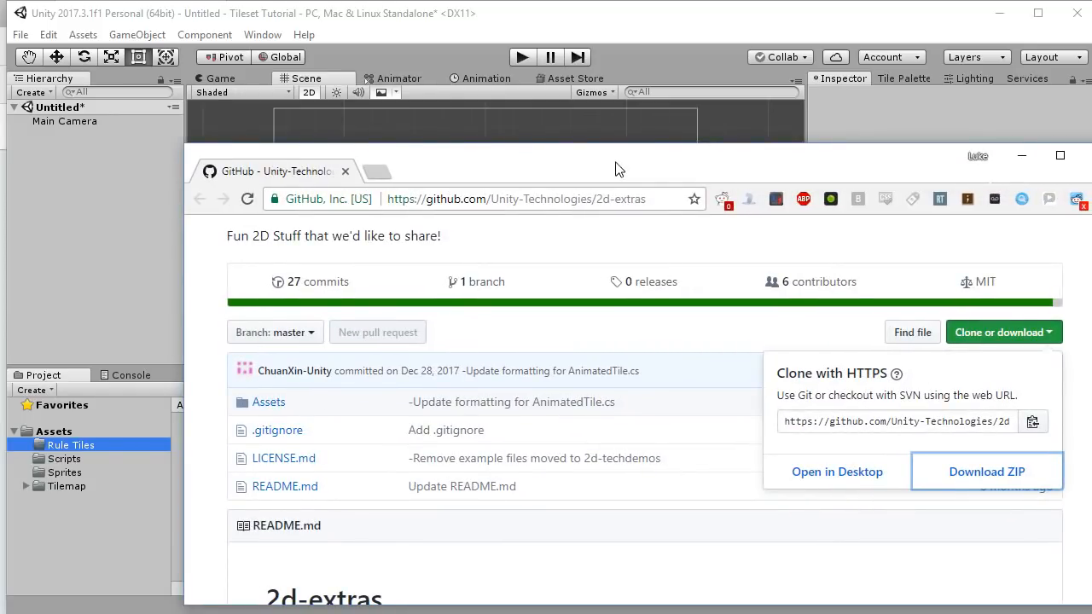
{"action": "left_click_drag", "start_coordinate": [647, 201], "coordinate": [388, 183]}
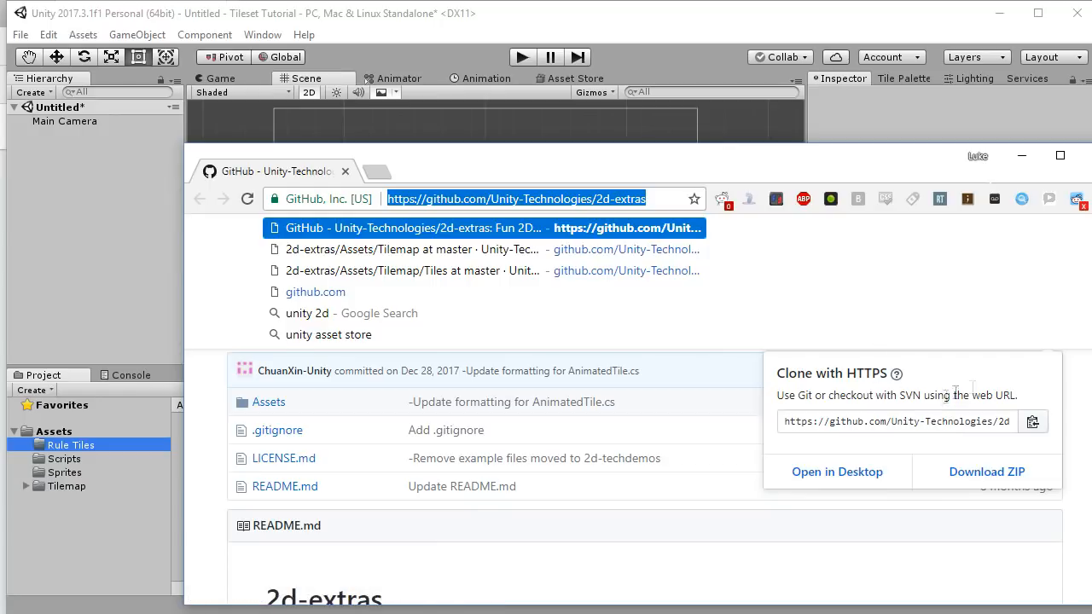
{"action": "left_click", "coordinate": [1015, 343]}
{"action": "left_click", "coordinate": [1018, 341]}
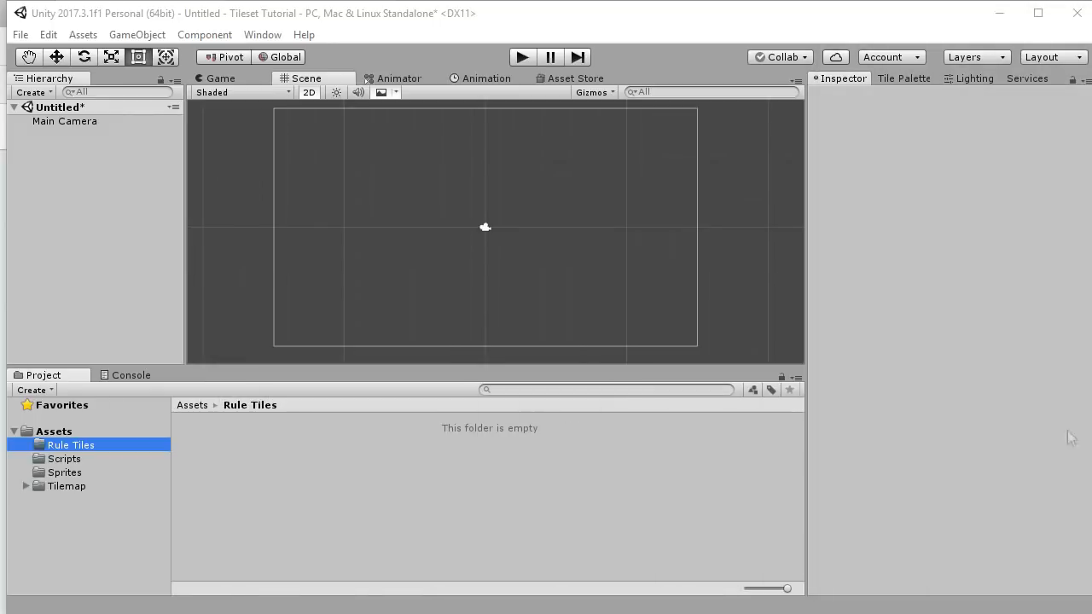
Browse Assets > Tilemap > Sprites and select the Grass Ground Tiles sprite sheet.
{"action": "left_click", "coordinate": [54, 431]}
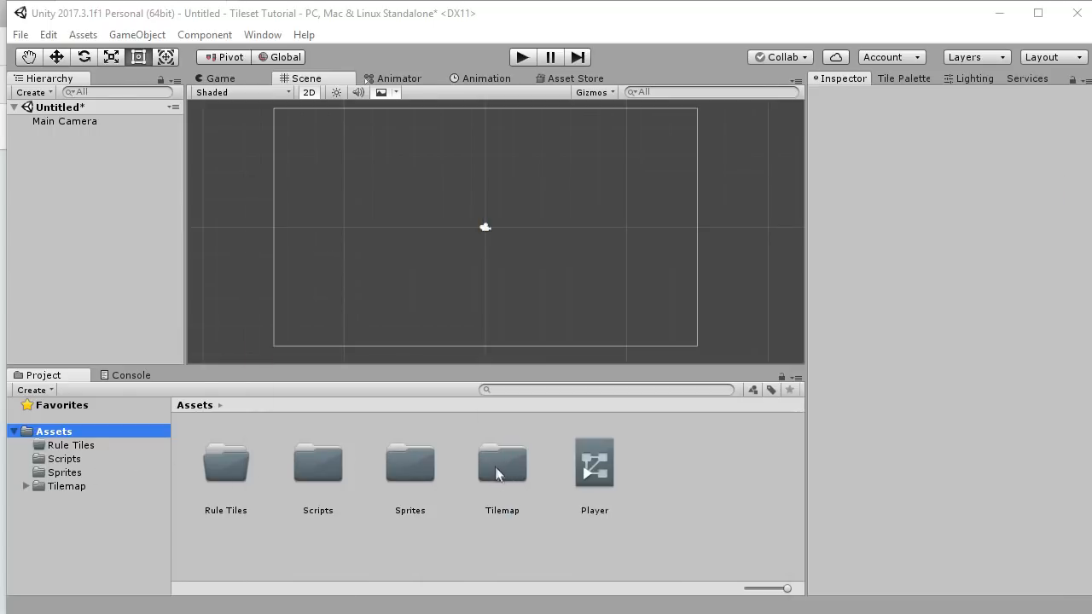
{"action": "left_click", "coordinate": [81, 489]}
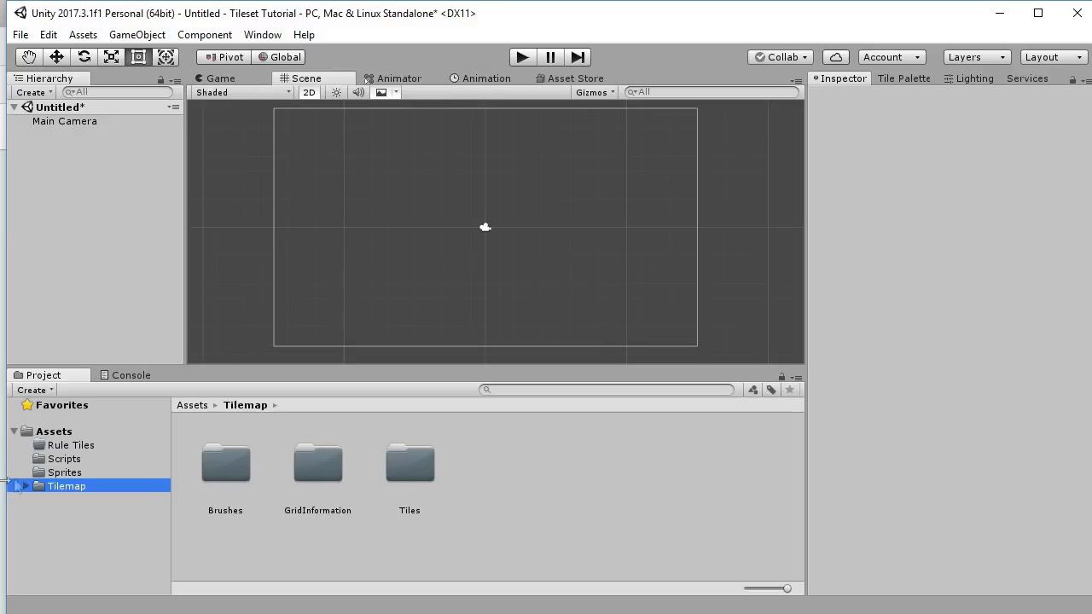
{"action": "left_click", "coordinate": [61, 472]}
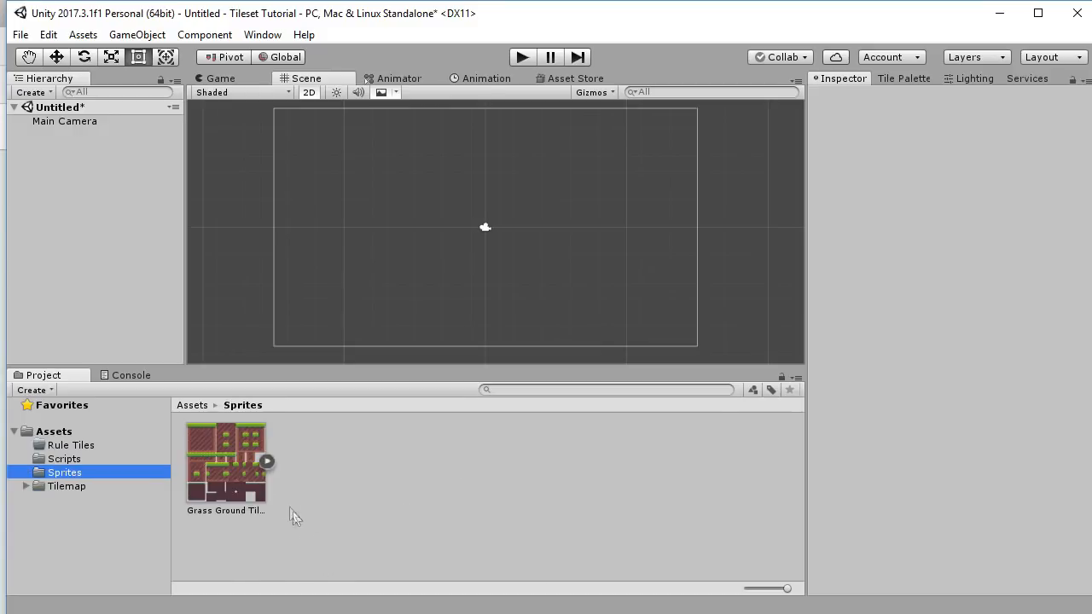
{"action": "left_click", "coordinate": [237, 464]}
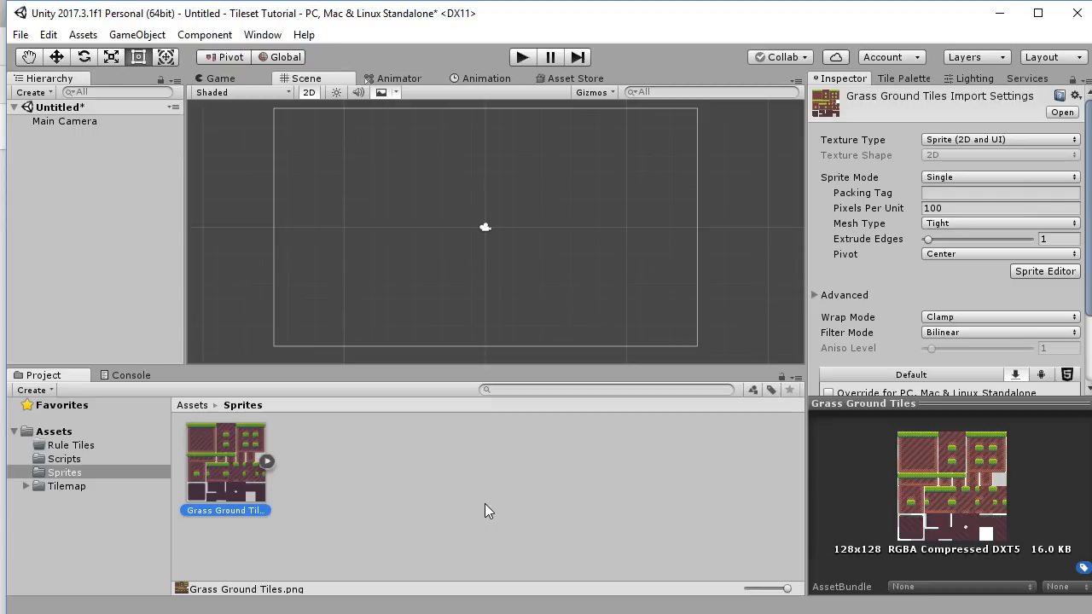
Set Grass Ground Tiles to Multiple sprite mode and turn off texture filtering.
{"action": "left_click", "coordinate": [443, 461]}
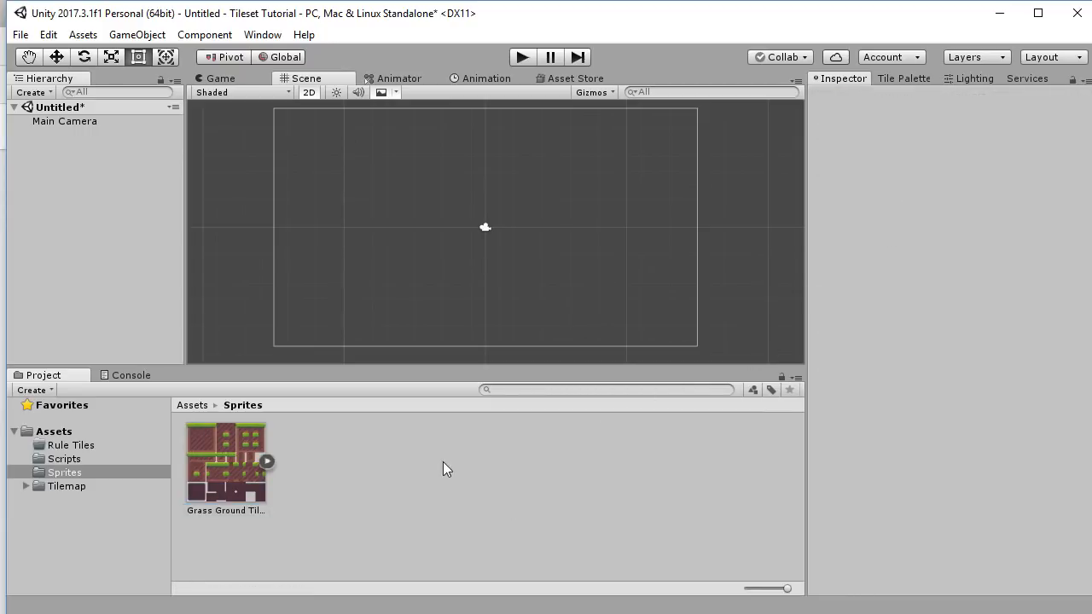
{"action": "left_click", "coordinate": [234, 443]}
{"action": "left_click", "coordinate": [981, 181]}
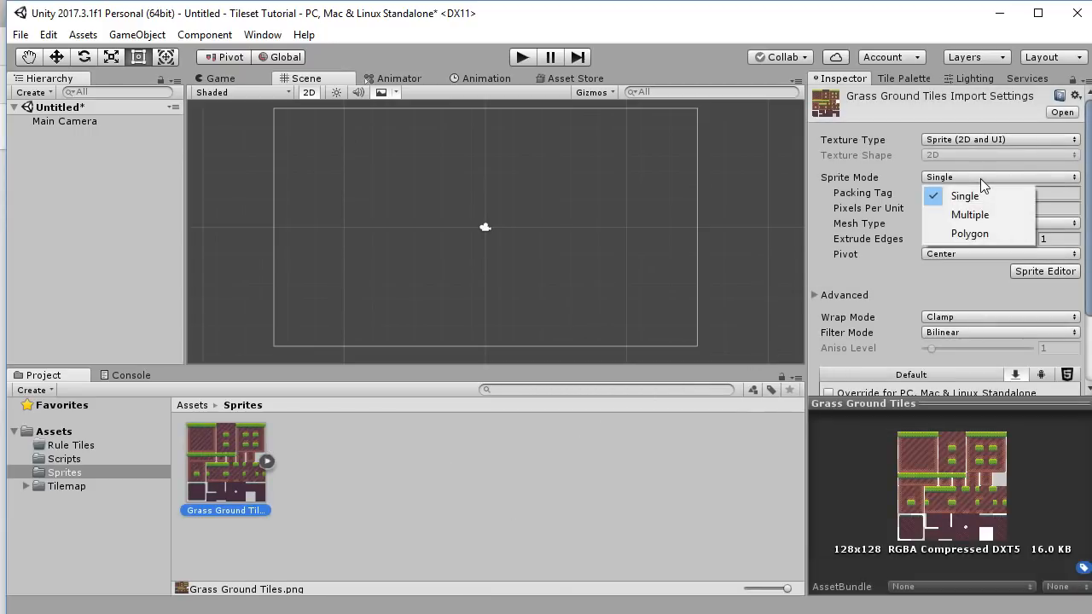
{"action": "left_click", "coordinate": [984, 216]}
{"action": "left_click", "coordinate": [976, 209]}
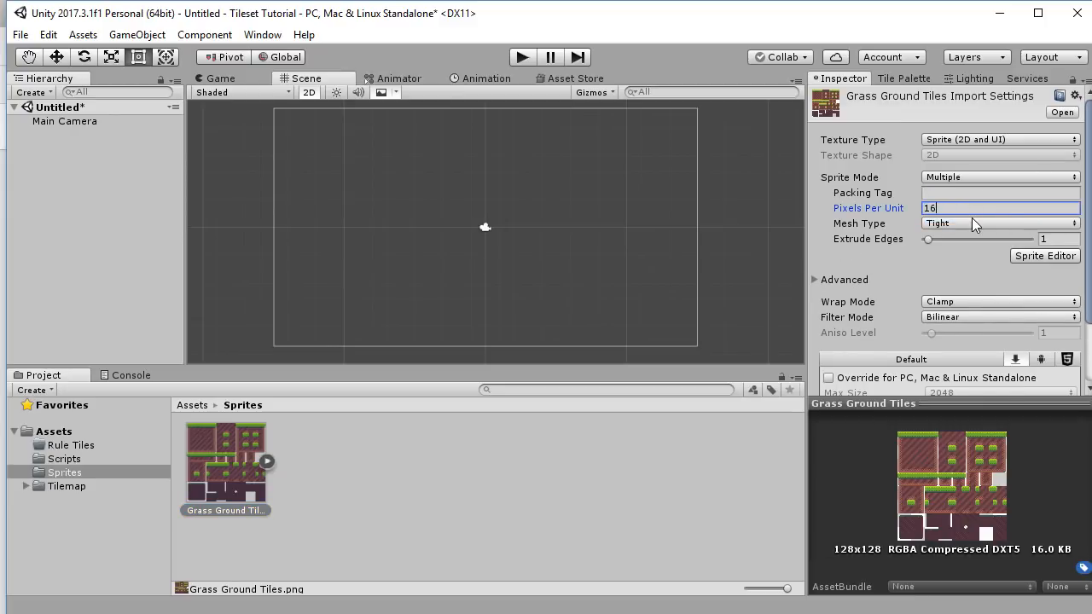
{"action": "left_click", "coordinate": [968, 223]}
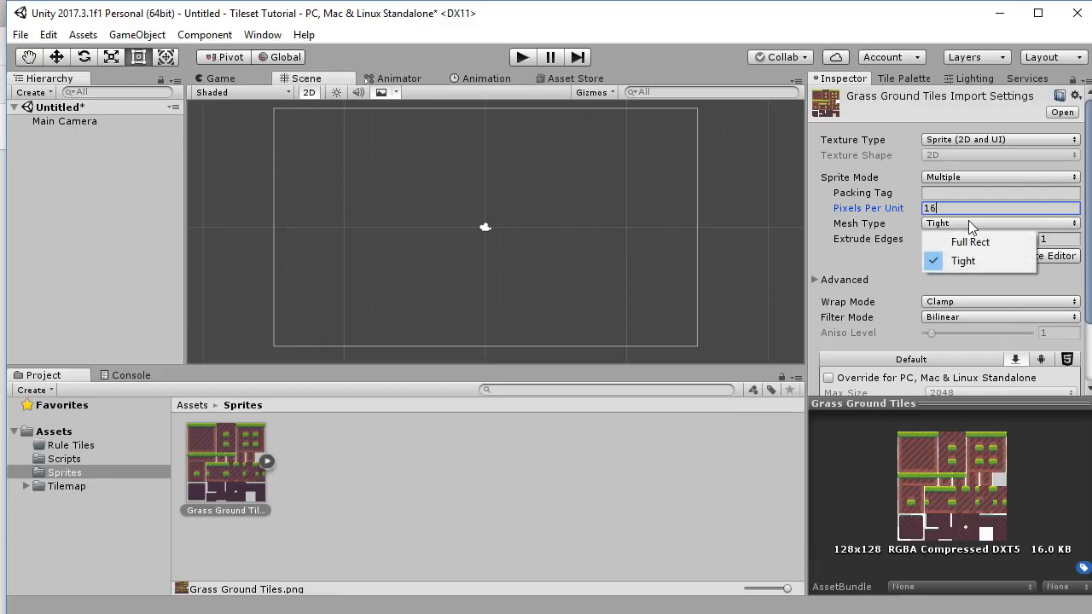
{"action": "left_click", "coordinate": [975, 320]}
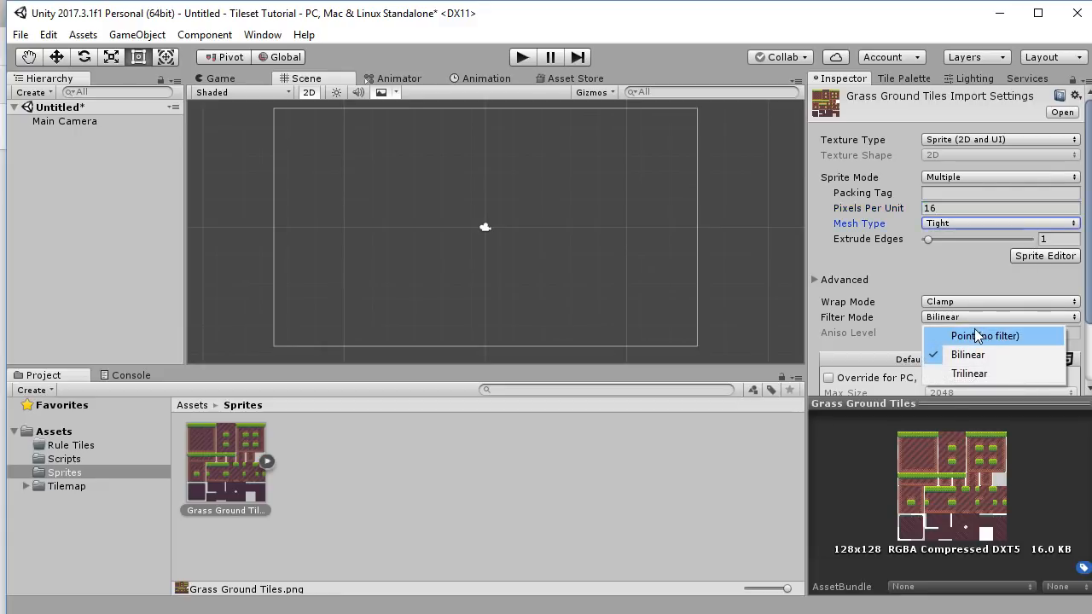
{"action": "left_click", "coordinate": [985, 337]}
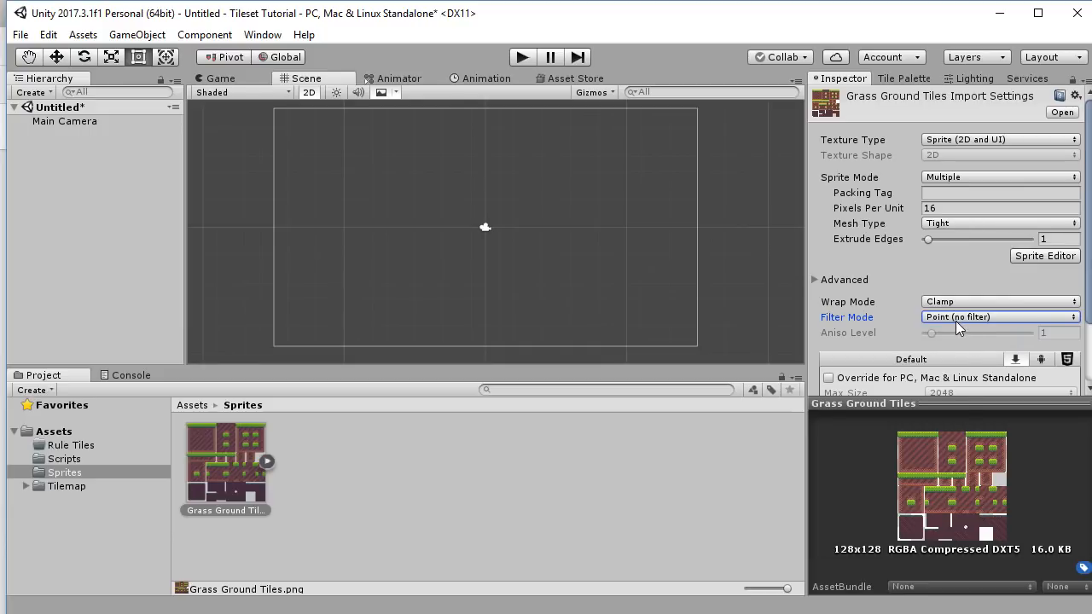
Override the Standalone format to RGBA 32 bit, apply it, and open the Sprite Editor.
{"action": "scroll", "coordinate": [957, 329], "scroll_direction": "down", "scroll_amount": 3}
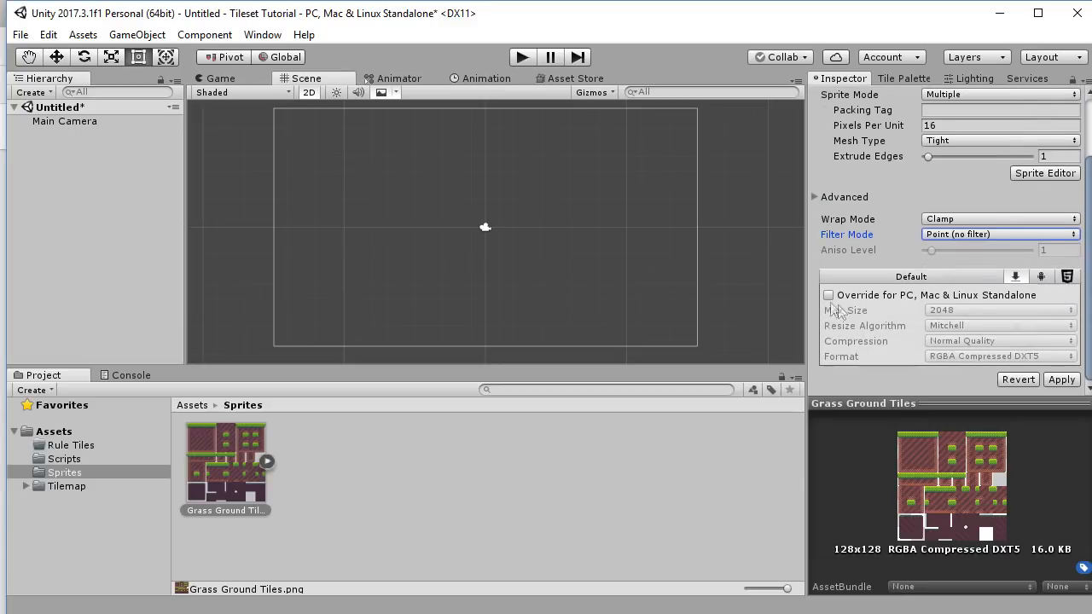
{"action": "left_click", "coordinate": [829, 296]}
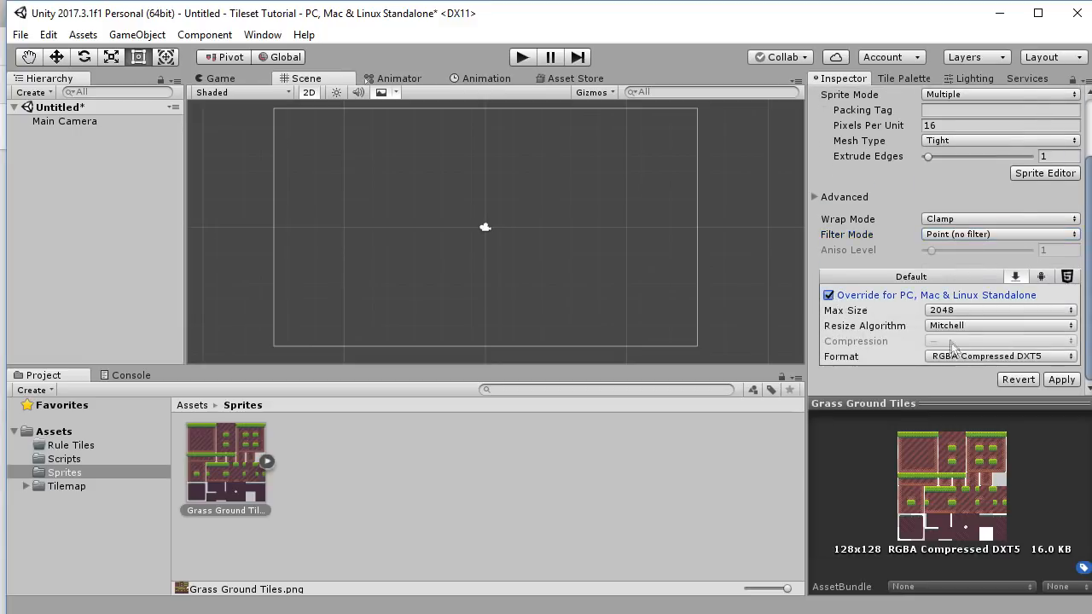
{"action": "left_click", "coordinate": [960, 356]}
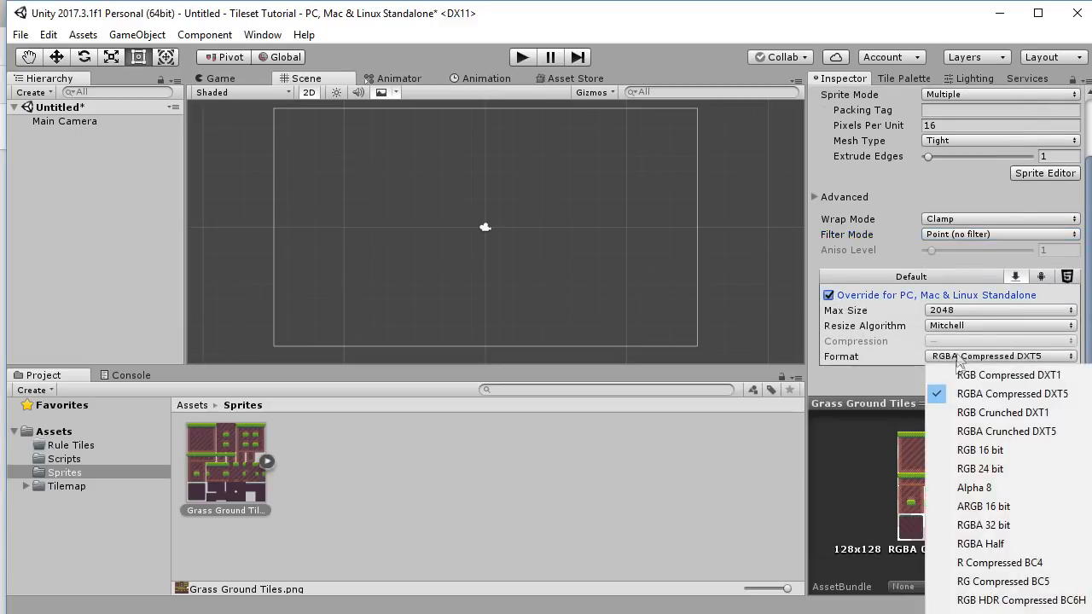
{"action": "left_click", "coordinate": [1000, 526]}
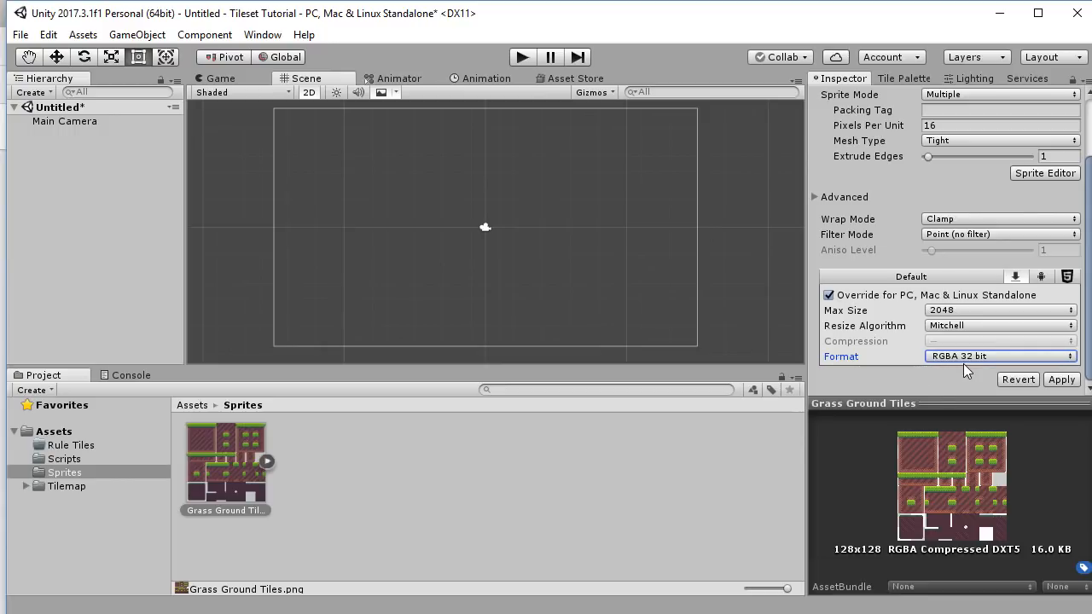
{"action": "left_click", "coordinate": [1061, 378]}
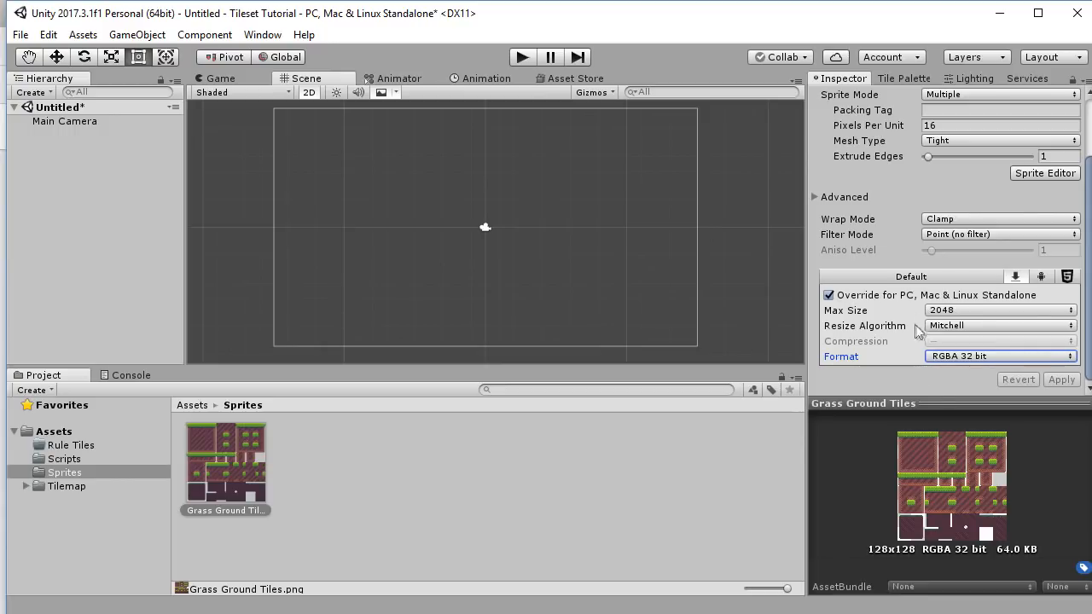
{"action": "scroll", "coordinate": [979, 300], "scroll_direction": "up", "scroll_amount": 3}
{"action": "scroll", "coordinate": [1023, 307], "scroll_direction": "down", "scroll_amount": 3}
{"action": "left_click", "coordinate": [1042, 173]}
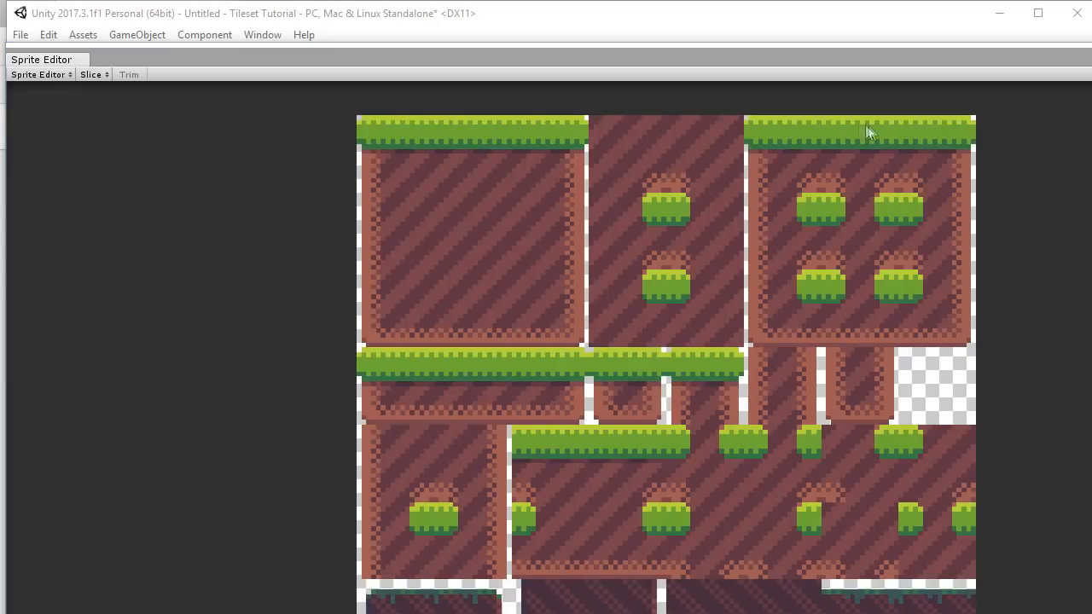
Reposition and resize the Sprite Editor window.
{"action": "left_click_drag", "start_coordinate": [794, 58], "coordinate": [807, 24]}
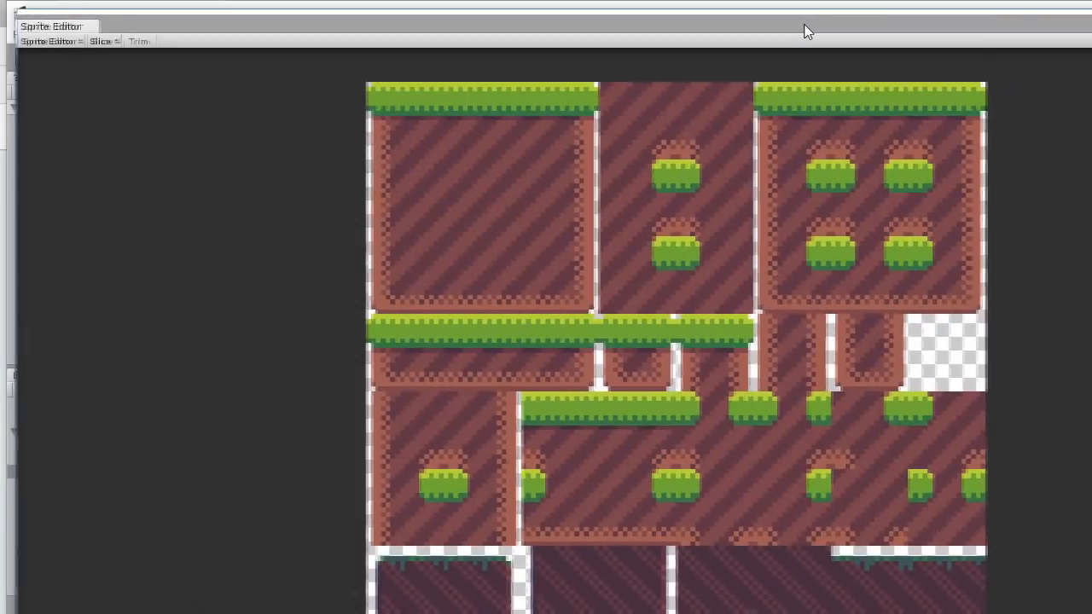
{"action": "left_click_drag", "start_coordinate": [1024, 547], "coordinate": [1013, 547]}
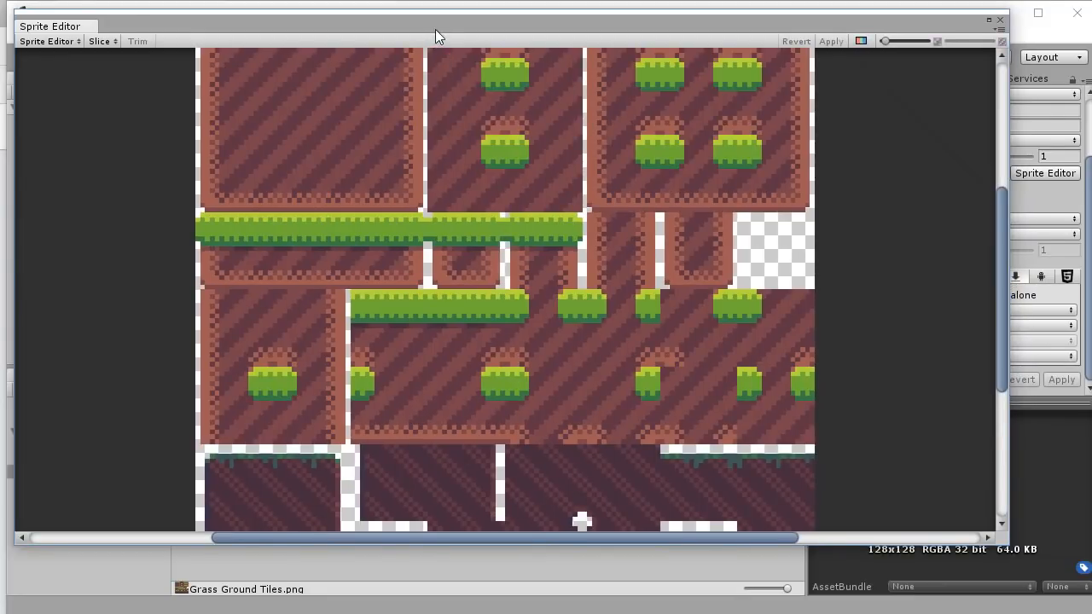
{"action": "left_click_drag", "start_coordinate": [435, 31], "coordinate": [463, 45]}
{"action": "scroll", "coordinate": [480, 238], "scroll_direction": "down", "scroll_amount": 3}
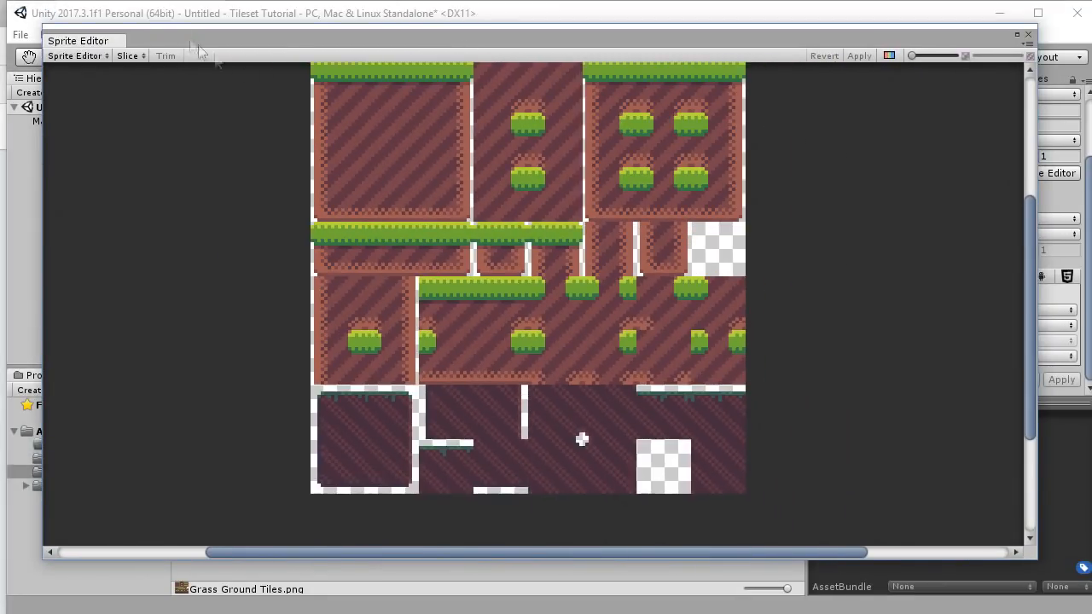
Slice the sheet by 16×16 cell size, apply, close the editor and expand the asset.
{"action": "left_click", "coordinate": [128, 55]}
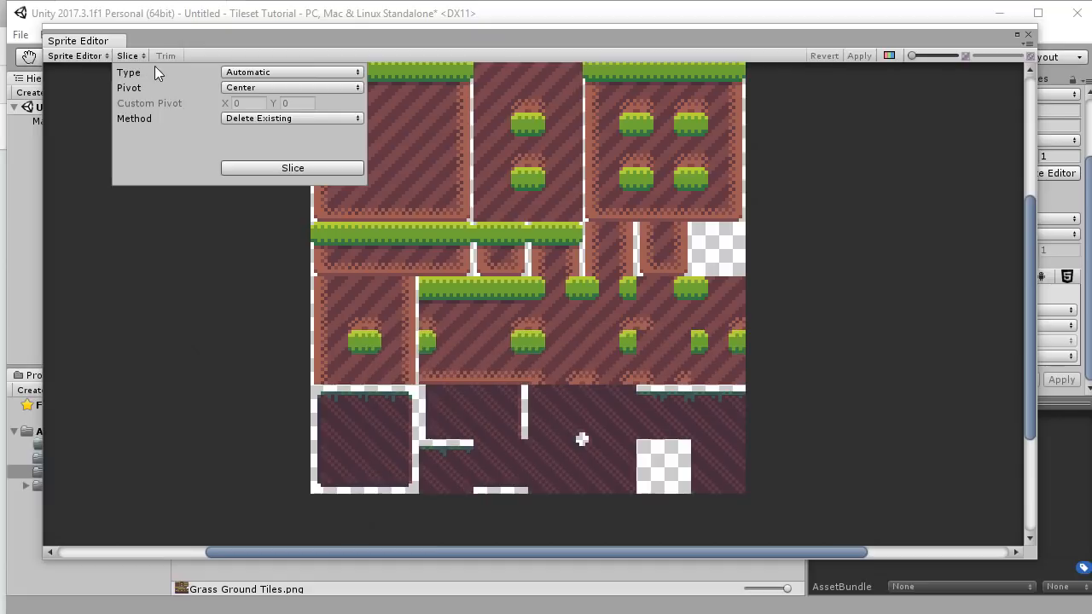
{"action": "left_click", "coordinate": [287, 75]}
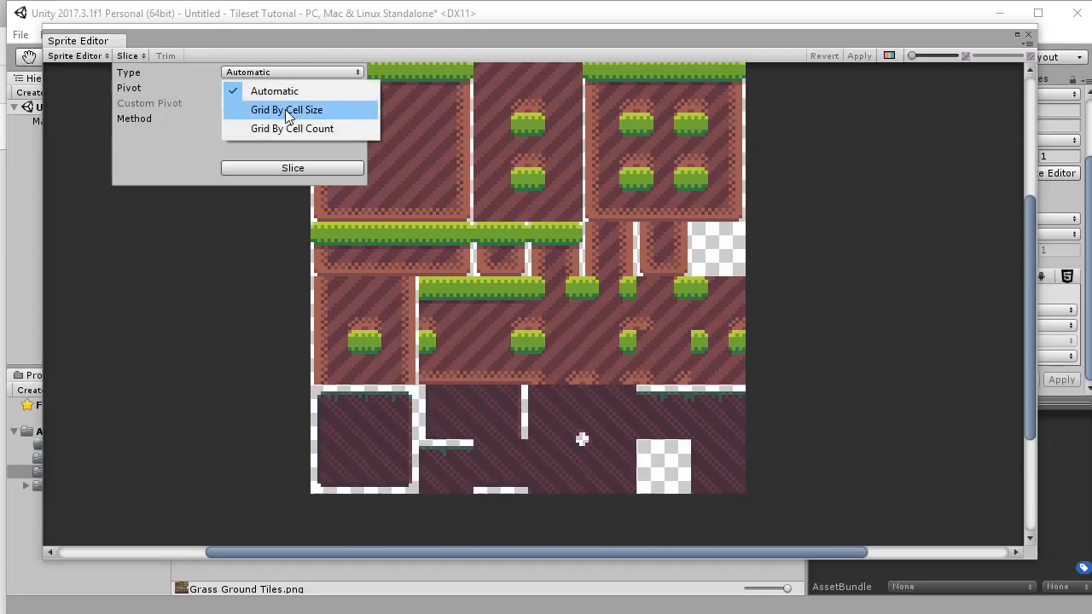
{"action": "left_click", "coordinate": [287, 110]}
{"action": "left_click", "coordinate": [270, 88]}
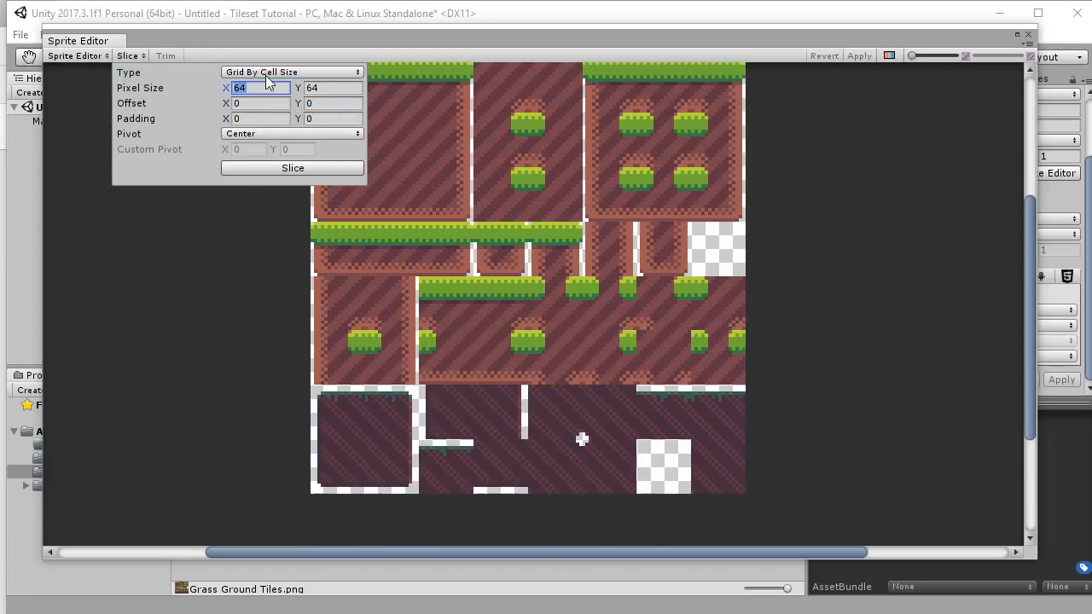
{"action": "type", "text": "16"}
{"action": "key", "text": "Tab"}
{"action": "type", "text": "16"}
{"action": "left_click", "coordinate": [303, 169]}
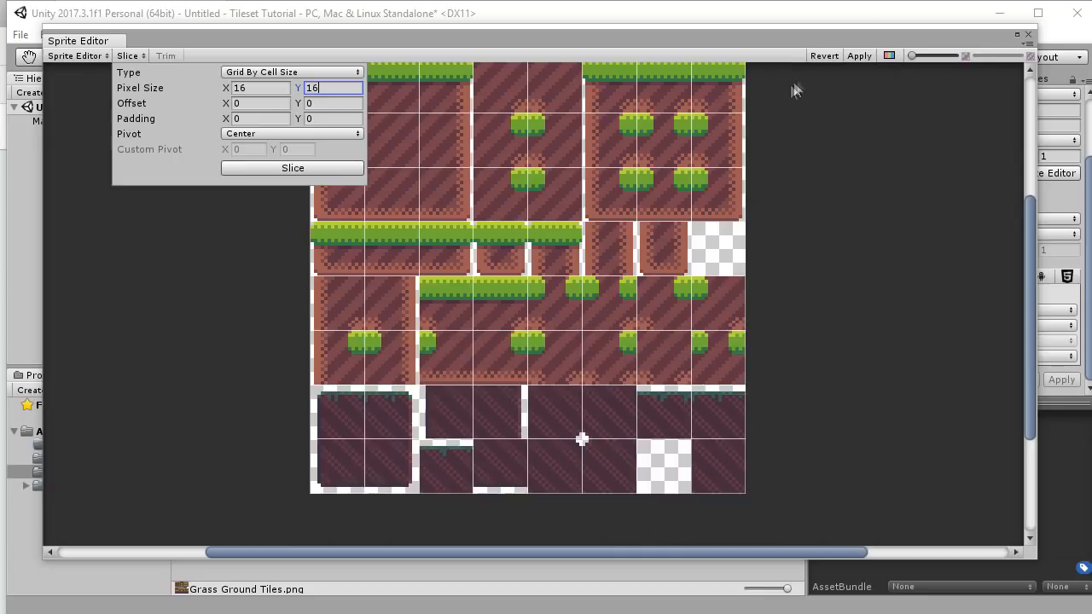
{"action": "left_click", "coordinate": [856, 56]}
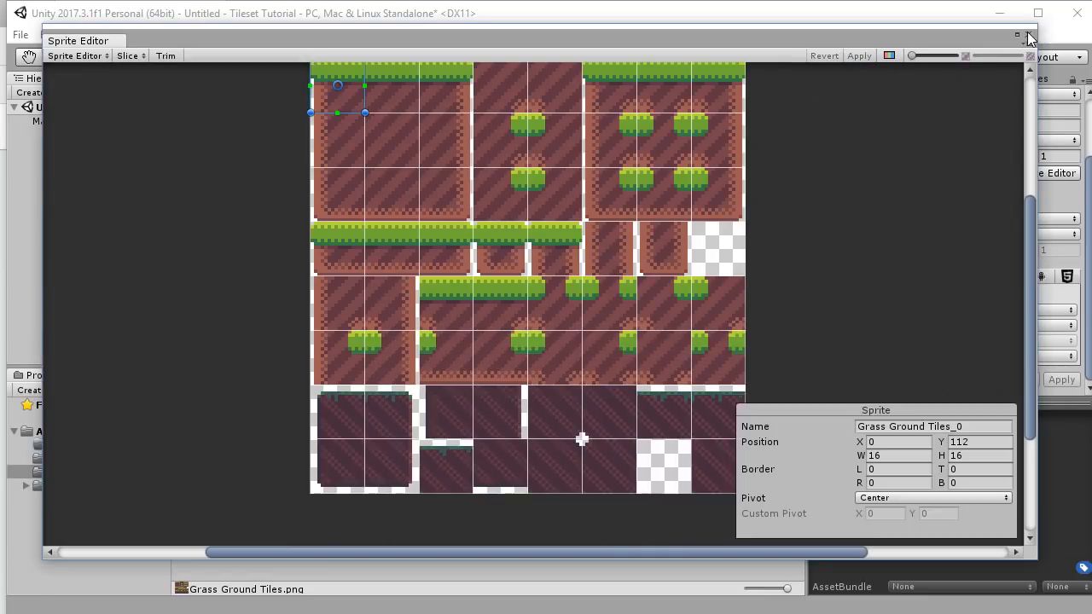
{"action": "left_click", "coordinate": [1027, 34]}
{"action": "left_click", "coordinate": [268, 461]}
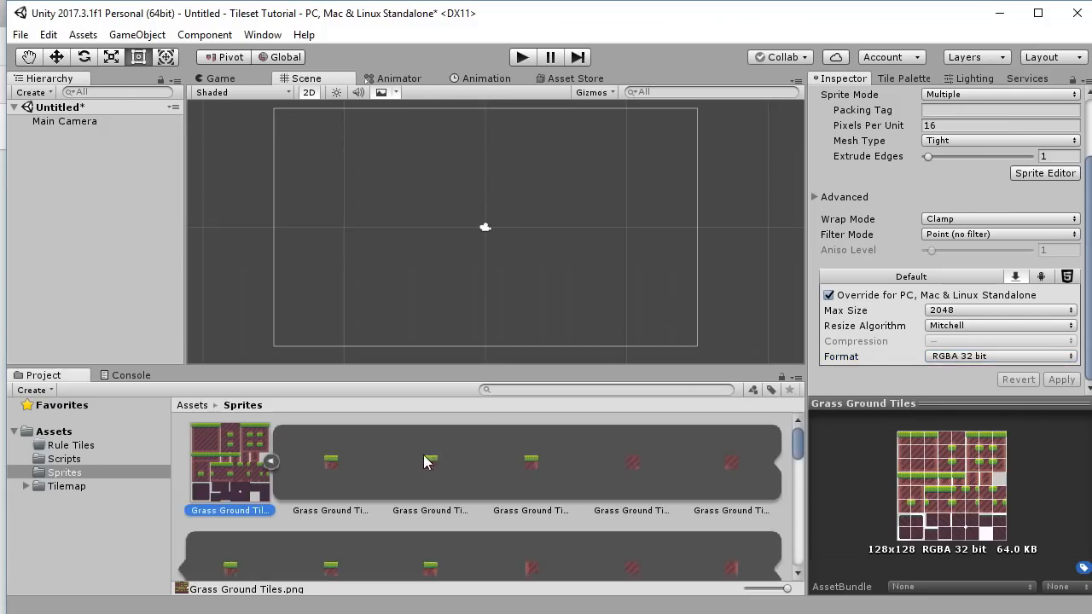
Scroll through the sliced grass and dirt sprites, shrink the thumbnails, then collapse the asset.
{"action": "scroll", "coordinate": [476, 482], "scroll_direction": "down", "scroll_amount": 4}
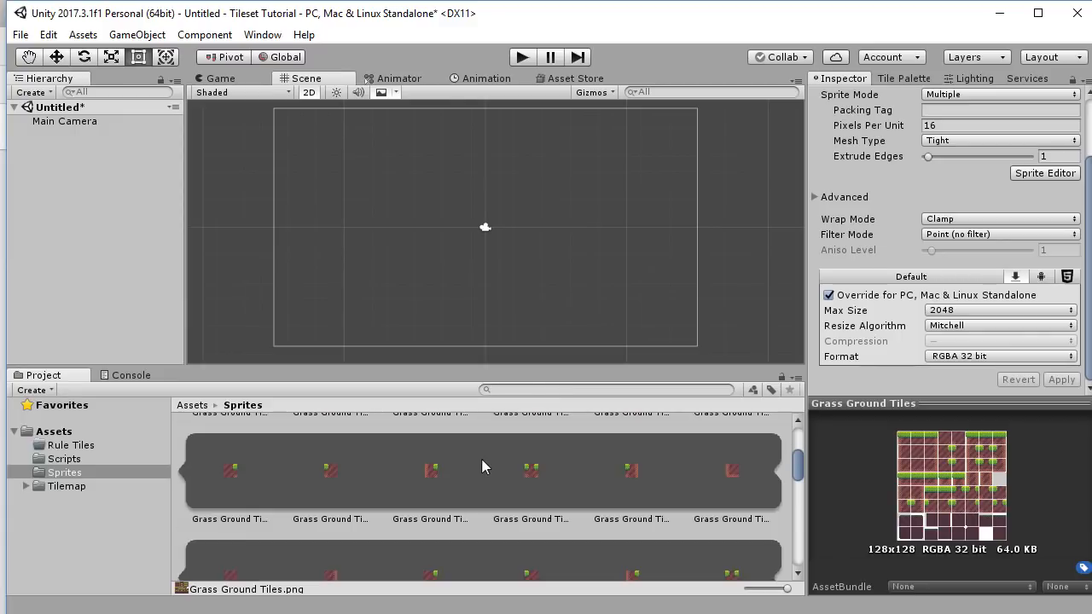
{"action": "scroll", "coordinate": [503, 479], "scroll_direction": "down", "scroll_amount": 2}
{"action": "scroll", "coordinate": [514, 490], "scroll_direction": "up", "scroll_amount": 5}
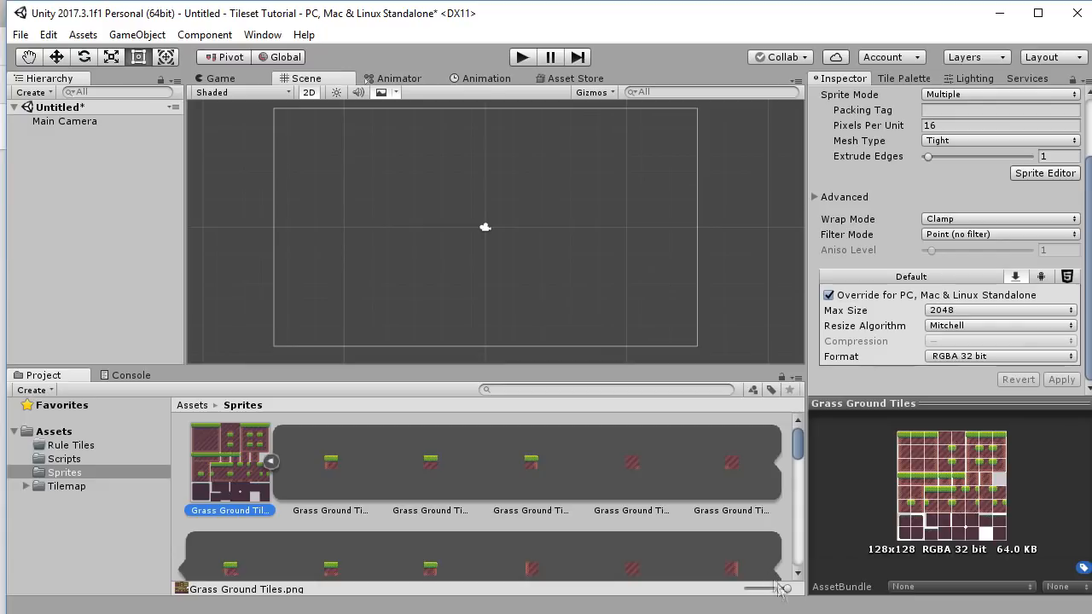
{"action": "mouse_move", "coordinate": [786, 588]}
{"action": "left_mouse_down"}
{"action": "mouse_move", "coordinate": [758, 589]}
{"action": "mouse_move", "coordinate": [786, 589]}
{"action": "left_mouse_up"}
{"action": "left_click", "coordinate": [269, 461]}
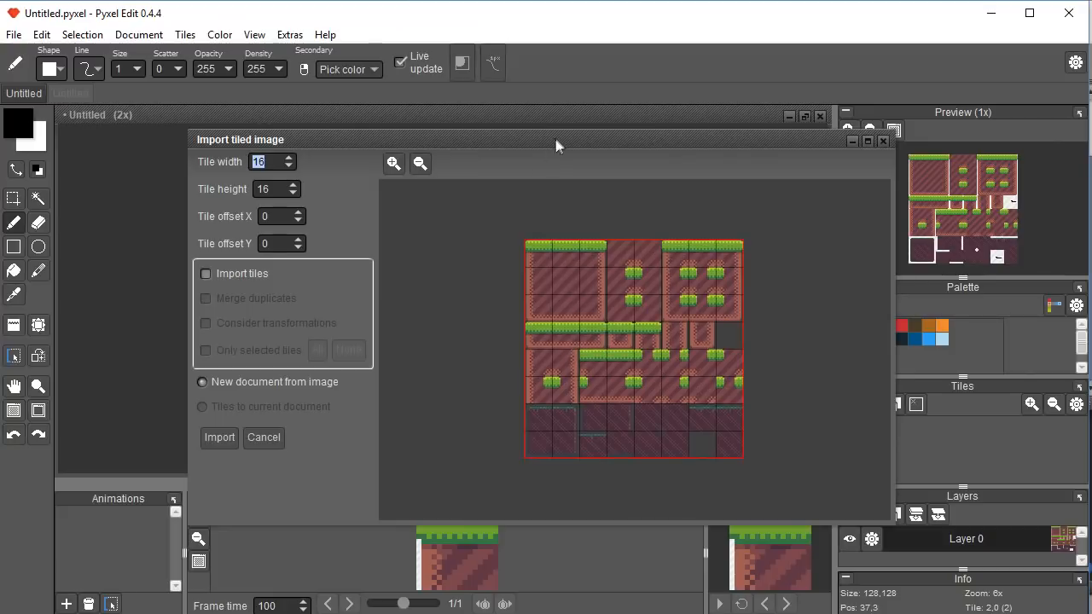
Import the tileset as a new document and export it over Grass Ground Tiles.png at pixel scale 4.
{"action": "left_click_drag", "start_coordinate": [556, 141], "coordinate": [454, 127]}
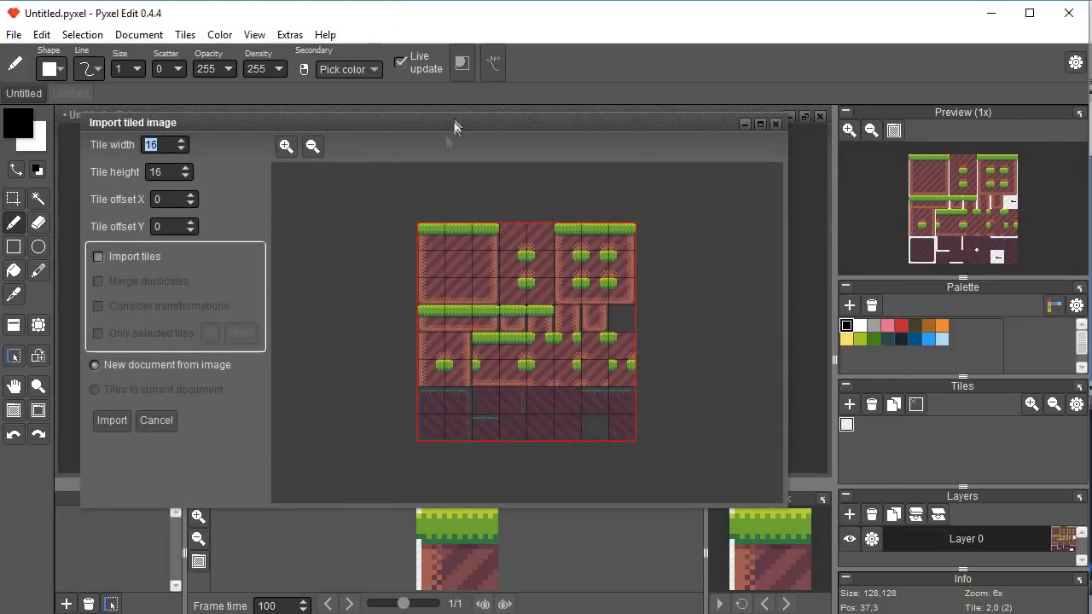
{"action": "left_click", "coordinate": [112, 420]}
{"action": "left_click", "coordinate": [14, 36]}
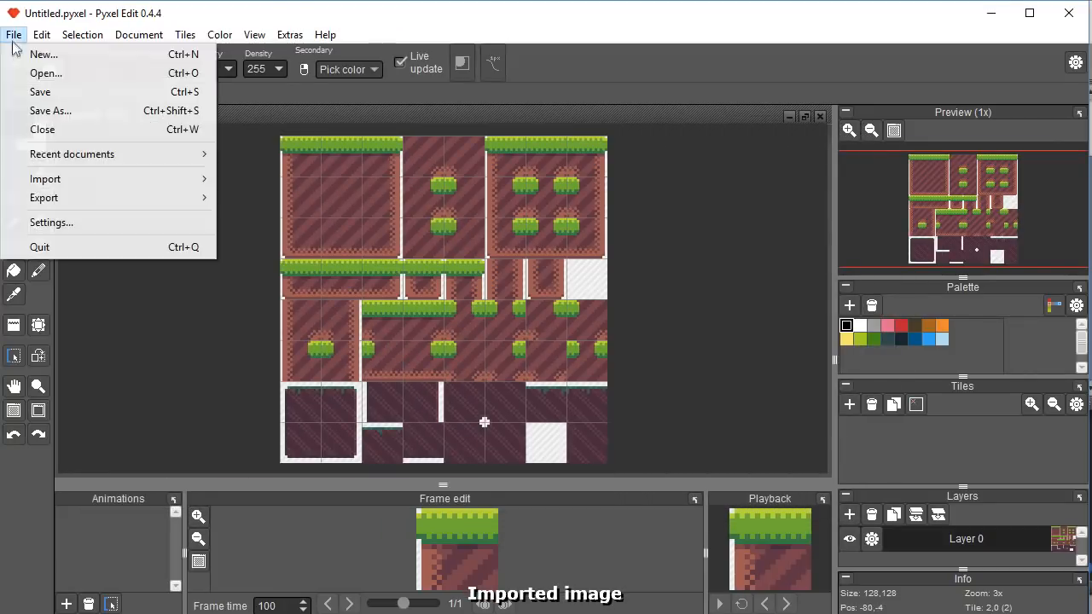
{"action": "mouse_move", "coordinate": [74, 197]}
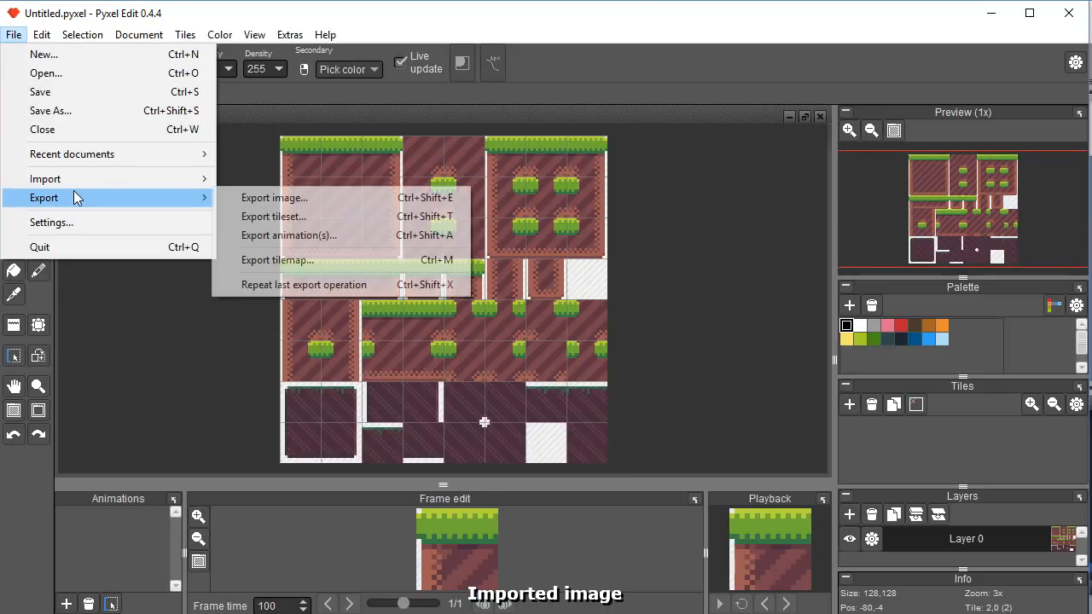
{"action": "left_click", "coordinate": [275, 198]}
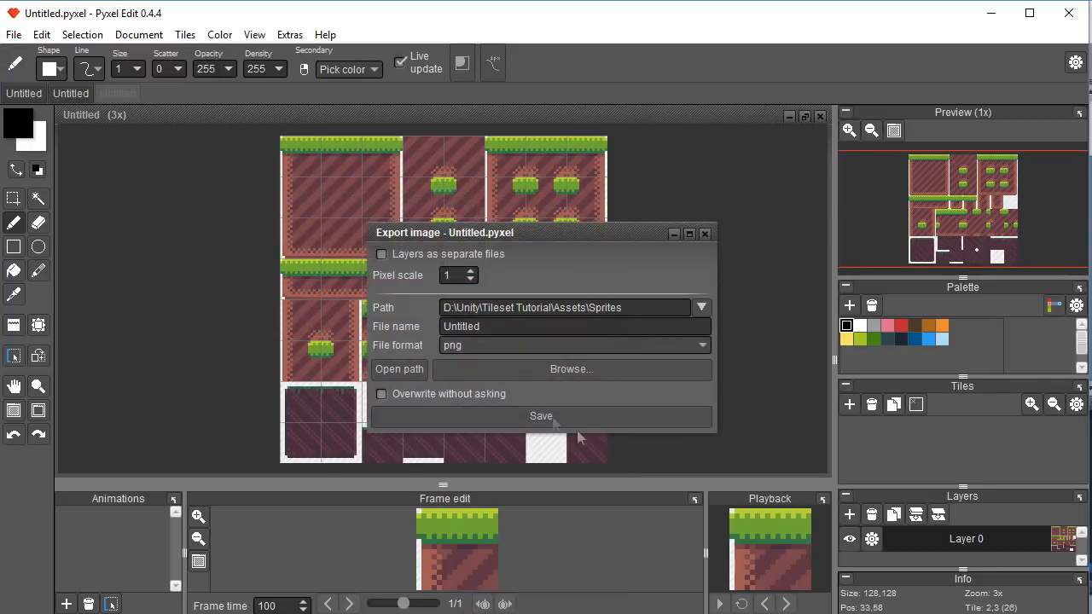
{"action": "left_click", "coordinate": [704, 308]}
{"action": "left_click", "coordinate": [615, 232]}
{"action": "left_click", "coordinate": [198, 183]}
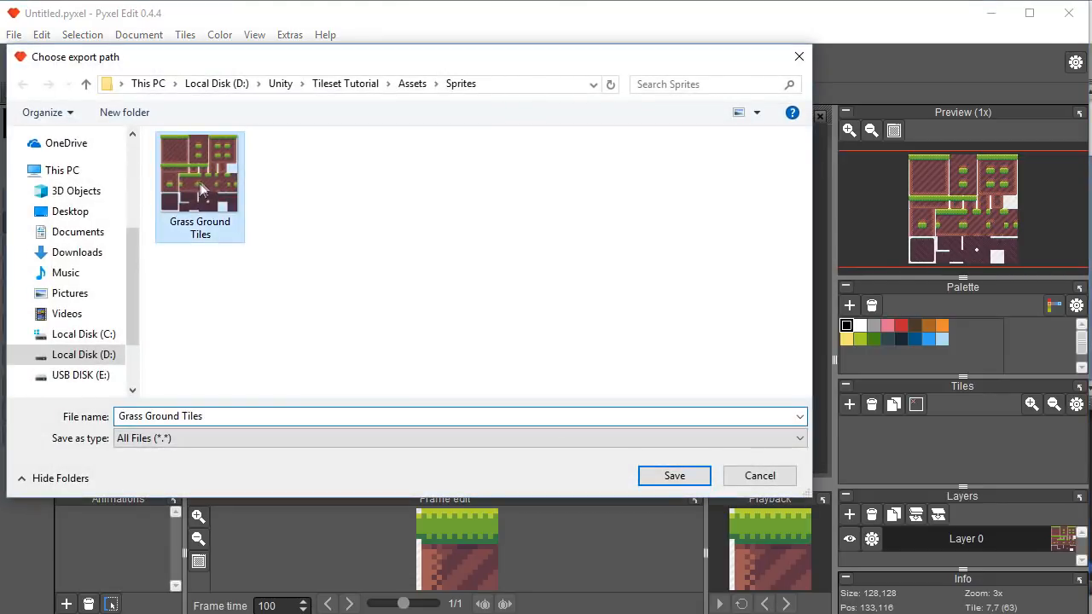
{"action": "left_click", "coordinate": [674, 476]}
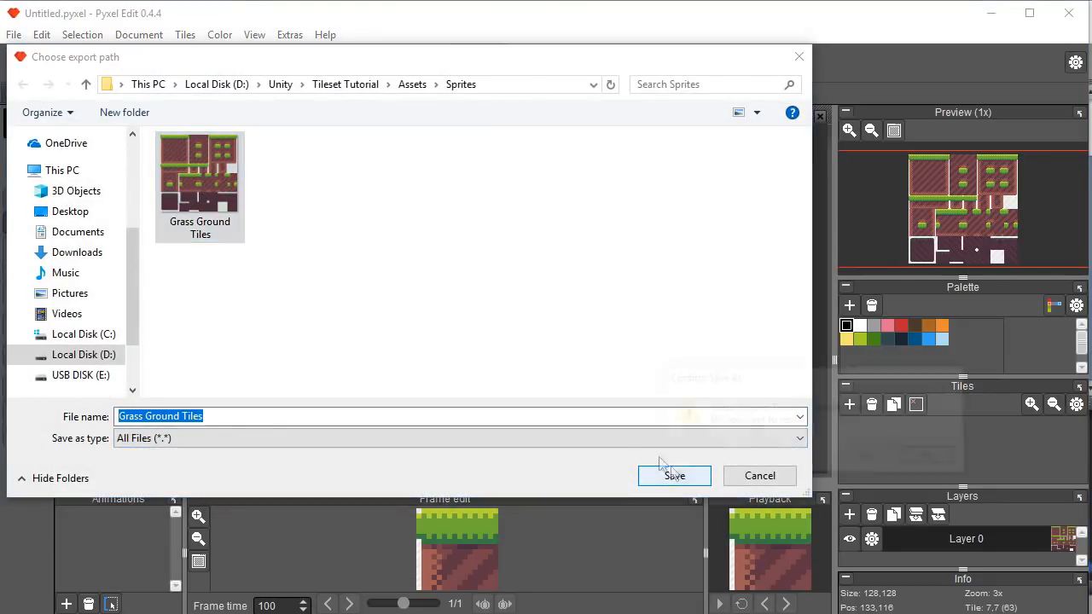
{"action": "left_click", "coordinate": [862, 457]}
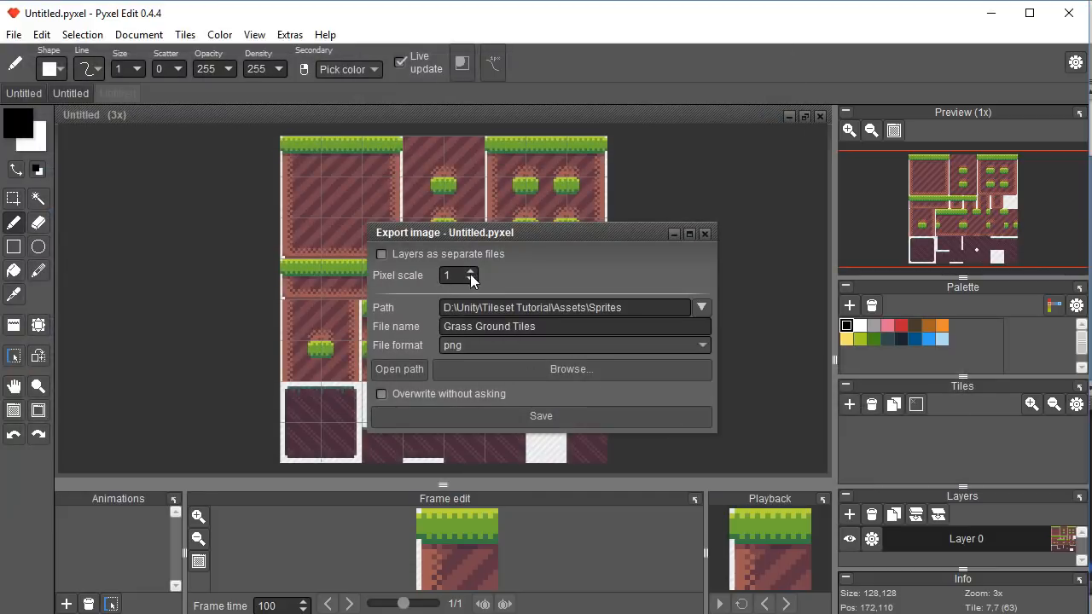
{"action": "left_click", "coordinate": [471, 270]}
Save the export over Grass Ground Tiles.png, then set its Pixels Per Unit to 64 in Unity.
{"action": "left_click", "coordinate": [551, 415]}
{"action": "left_click", "coordinate": [504, 354]}
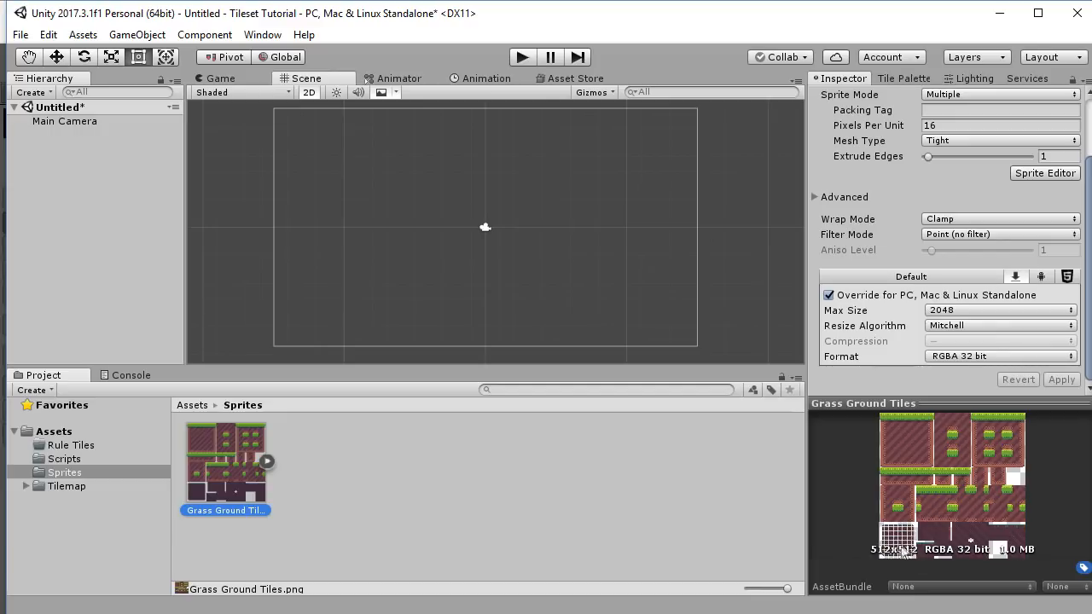
{"action": "left_click", "coordinate": [961, 125]}
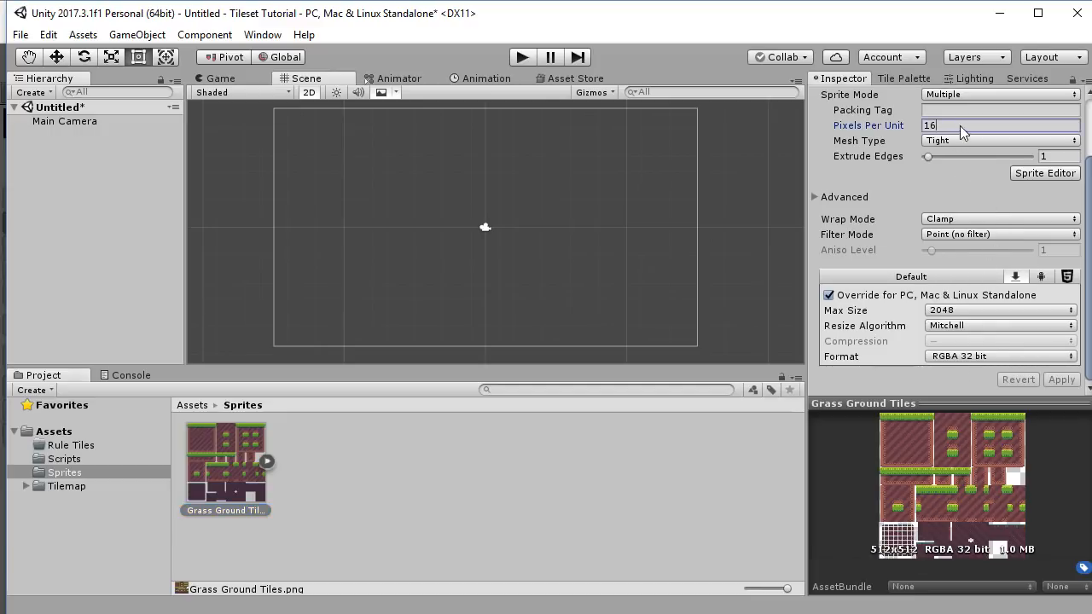
{"action": "type", "text": "64"}
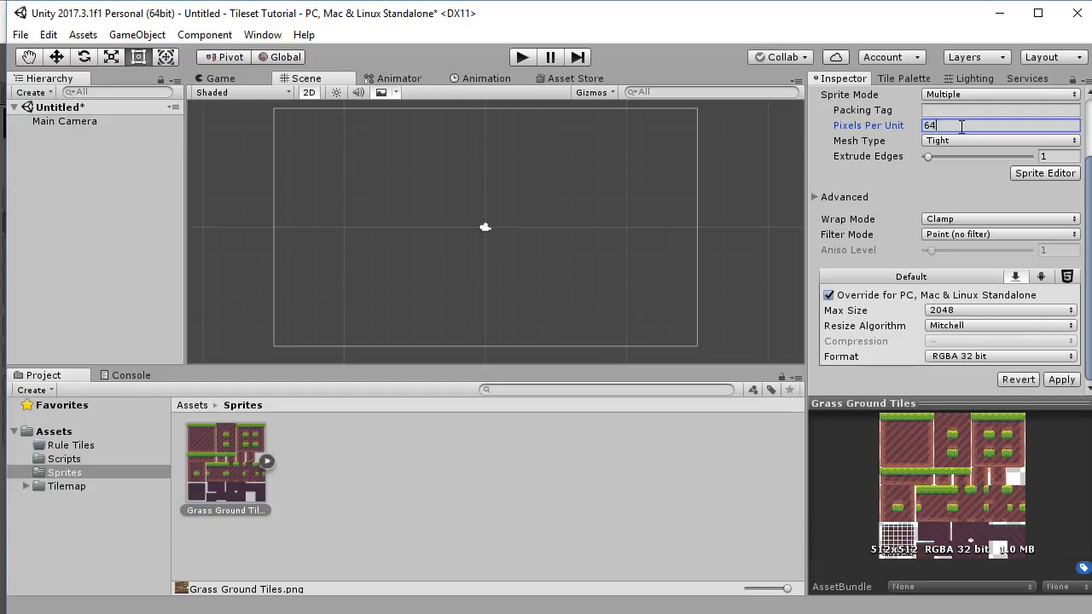
{"action": "left_click", "coordinate": [1038, 175]}
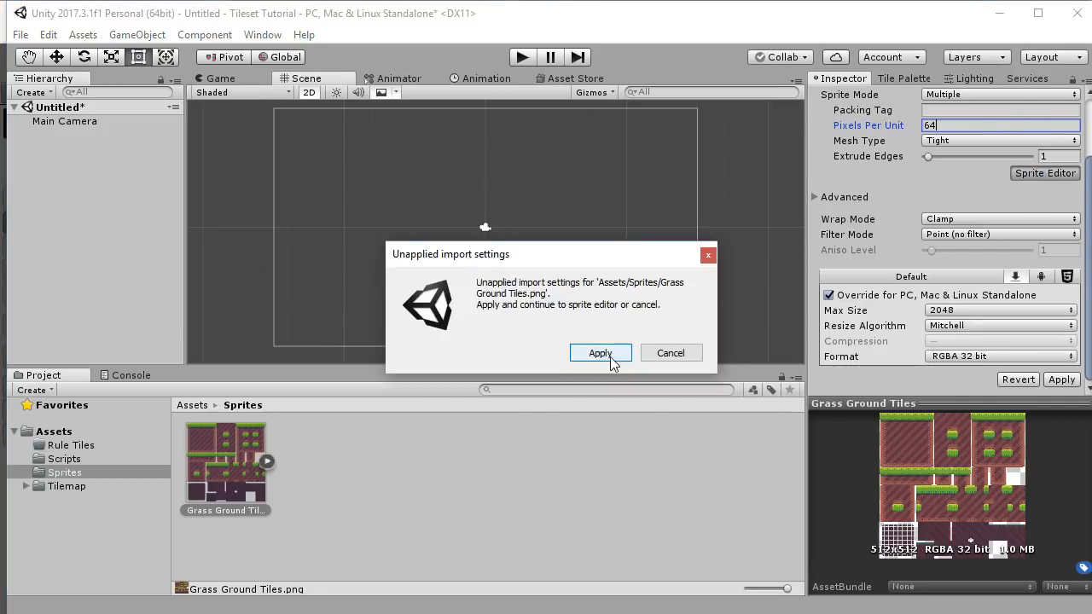
Apply the 64 PPU import settings, re-slice the sheet into 64×64 cells and apply.
{"action": "left_click", "coordinate": [601, 353]}
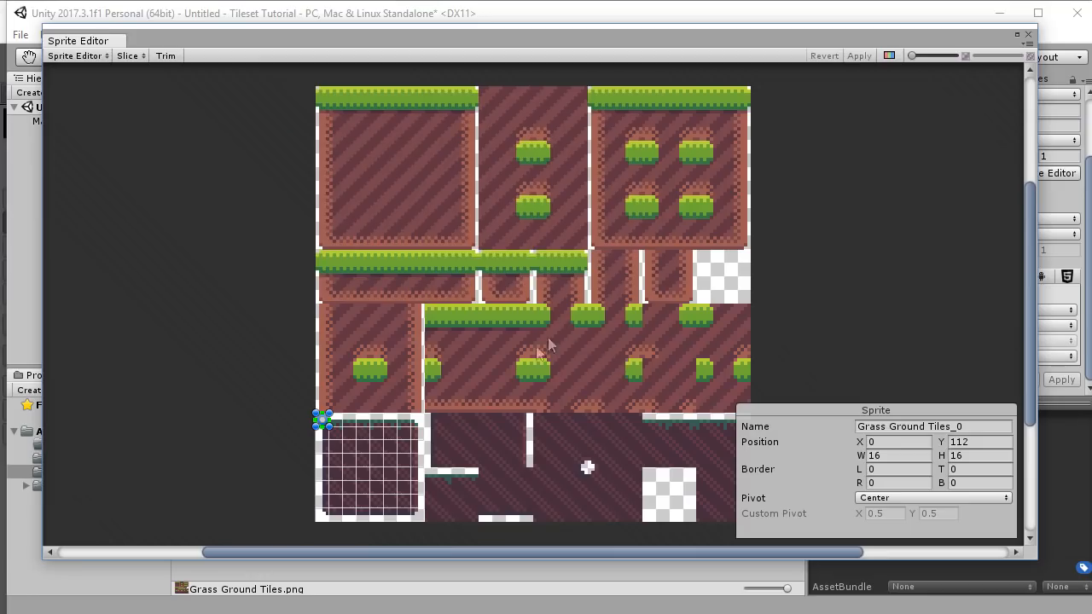
{"action": "left_click", "coordinate": [130, 55]}
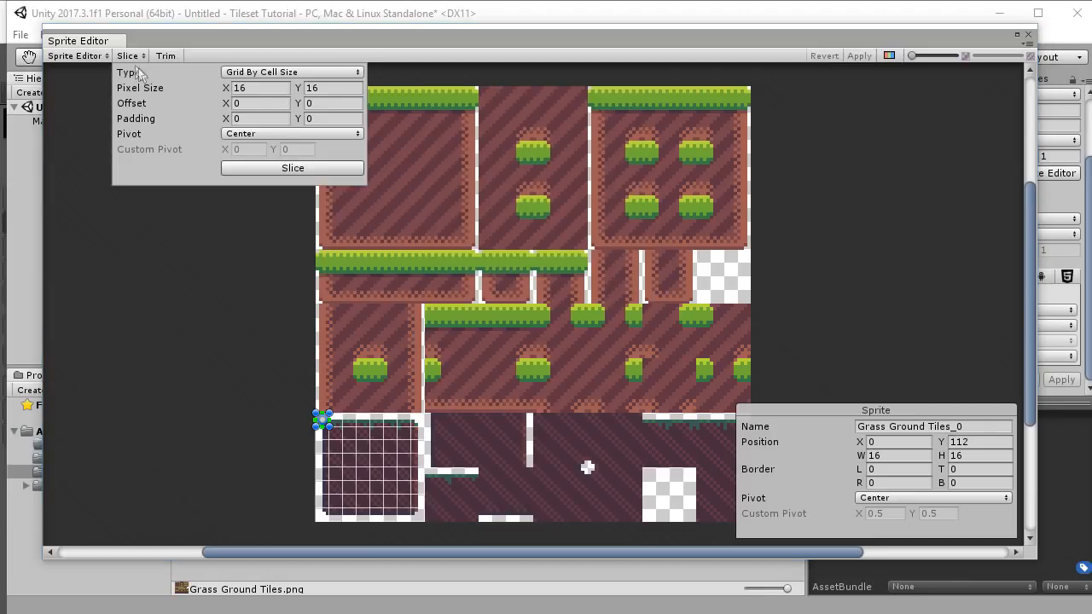
{"action": "left_click", "coordinate": [269, 87]}
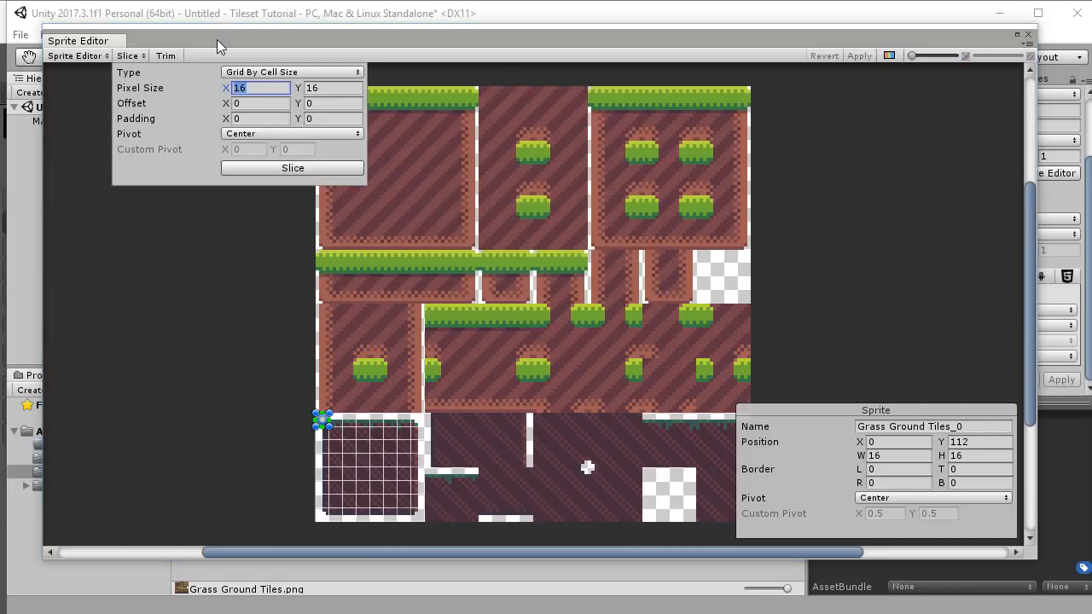
{"action": "type", "text": "64"}
{"action": "key", "text": "Tab"}
{"action": "type", "text": "64"}
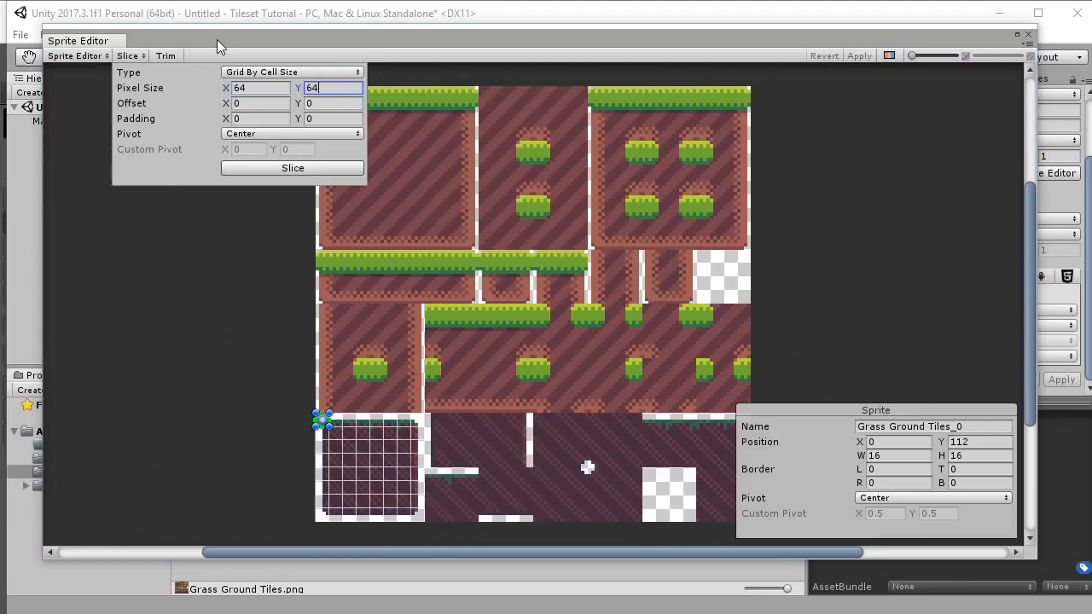
{"action": "left_click", "coordinate": [284, 173]}
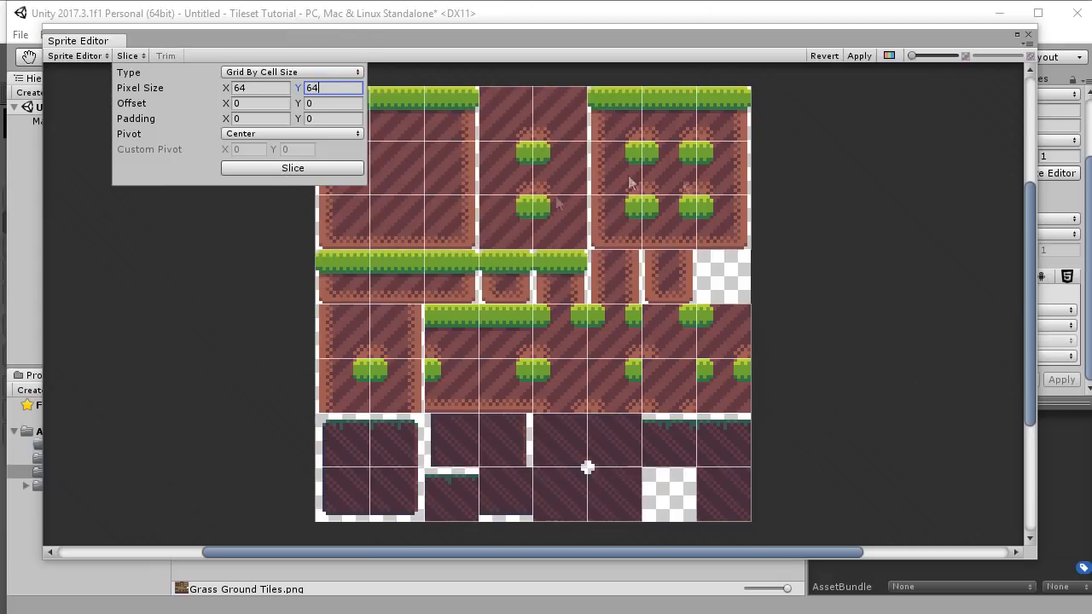
{"action": "left_click", "coordinate": [858, 56]}
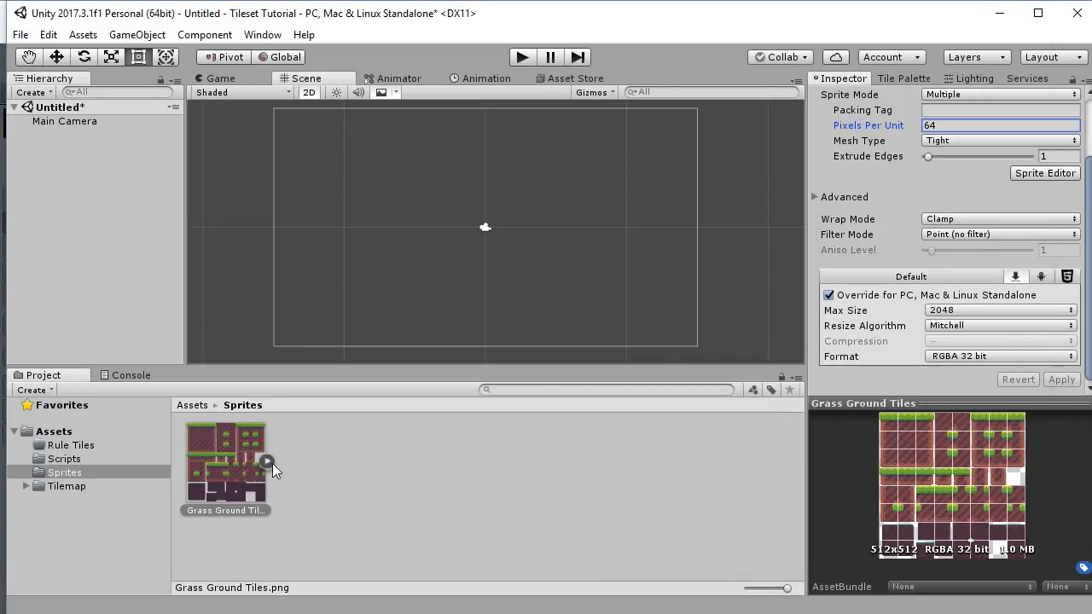
Expand Grass Ground Tiles and scroll through its 64×64 grass and dirt sprites.
{"action": "left_click", "coordinate": [267, 461]}
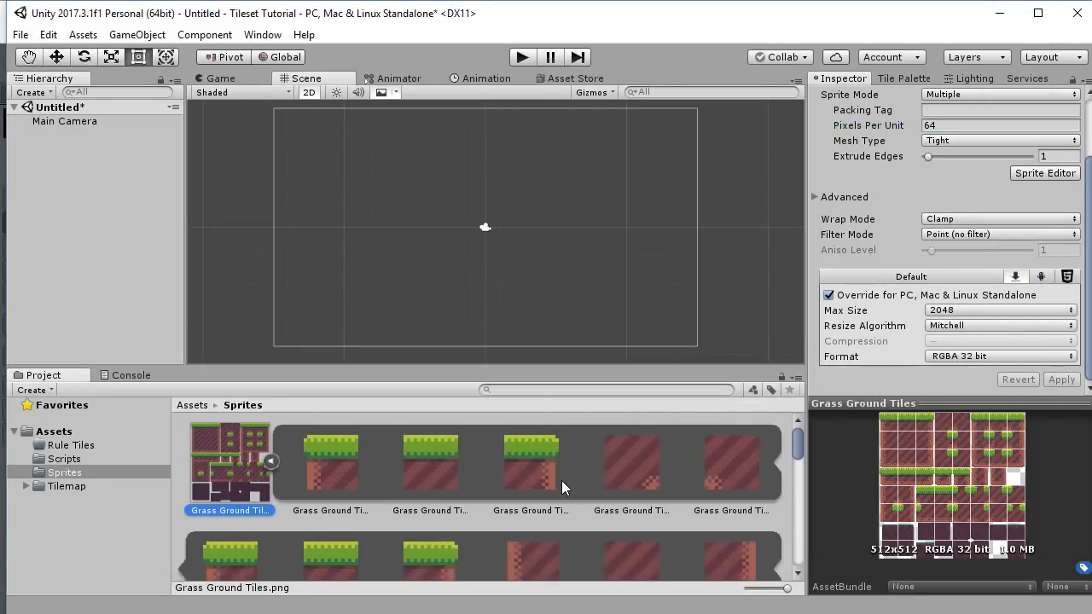
{"action": "scroll", "coordinate": [562, 485], "scroll_direction": "down", "scroll_amount": 5}
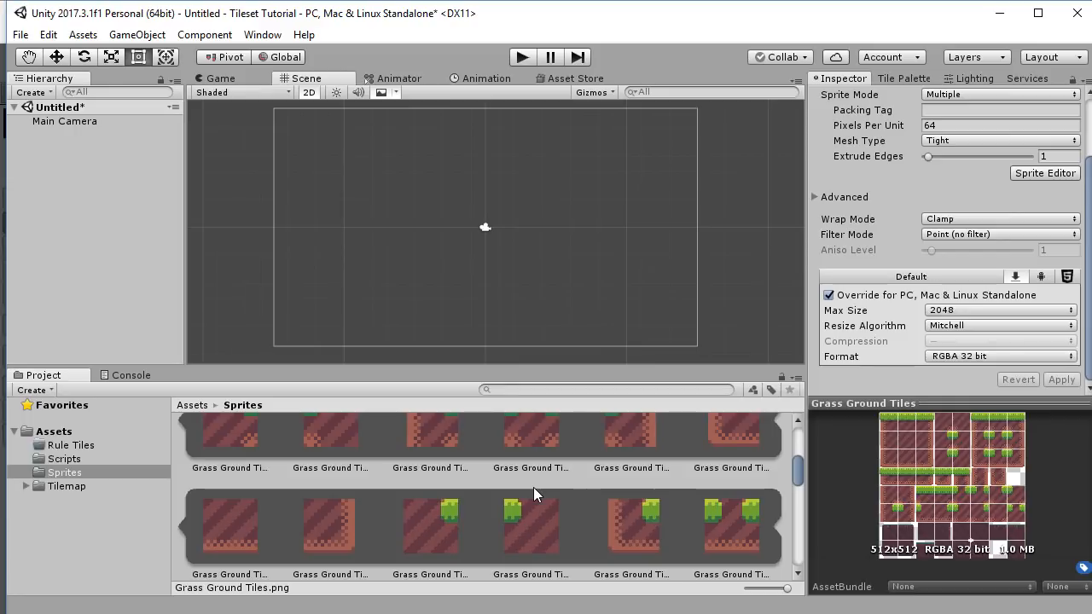
{"action": "scroll", "coordinate": [595, 484], "scroll_direction": "down", "scroll_amount": 5}
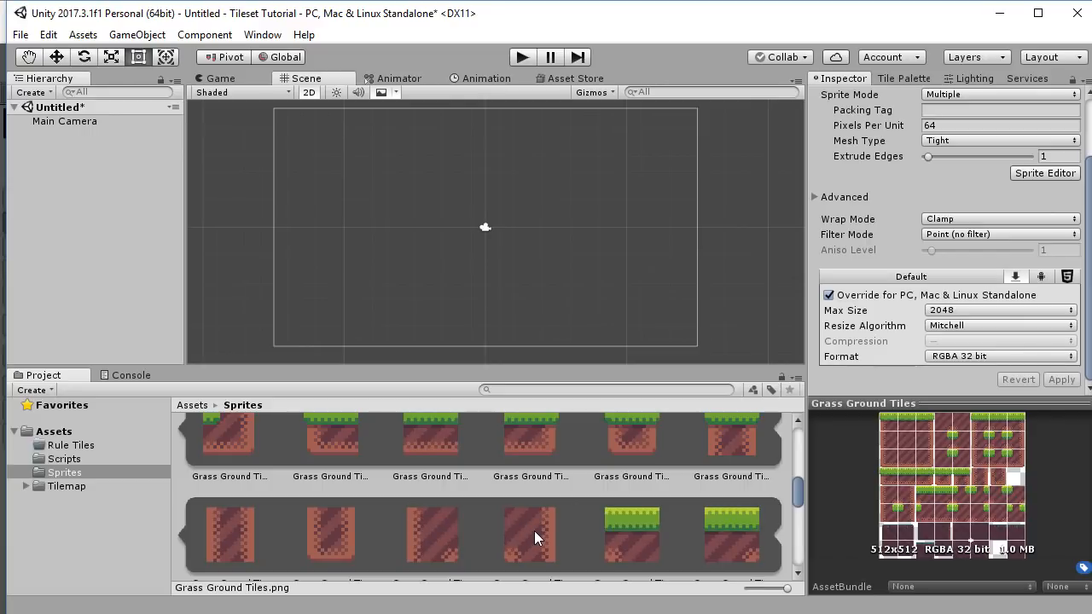
{"action": "scroll", "coordinate": [557, 537], "scroll_direction": "up", "scroll_amount": 2}
{"action": "scroll", "coordinate": [544, 514], "scroll_direction": "up", "scroll_amount": 1}
{"action": "scroll", "coordinate": [555, 499], "scroll_direction": "up", "scroll_amount": 5}
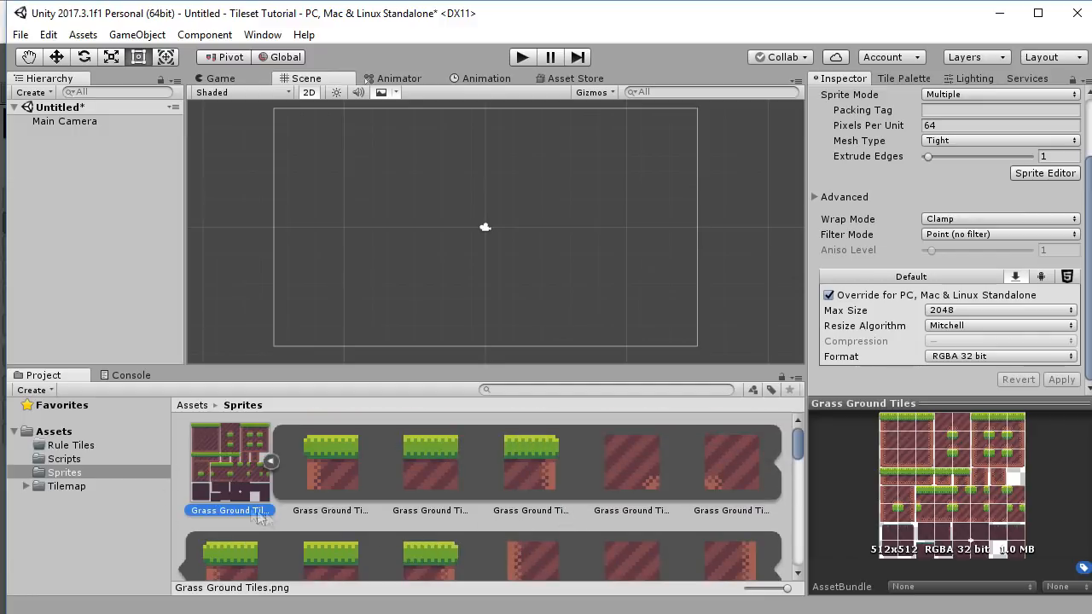
Add a new Rule Tile asset in the Rule Tiles folder and name it Grass Ground.
{"action": "left_click", "coordinate": [64, 445]}
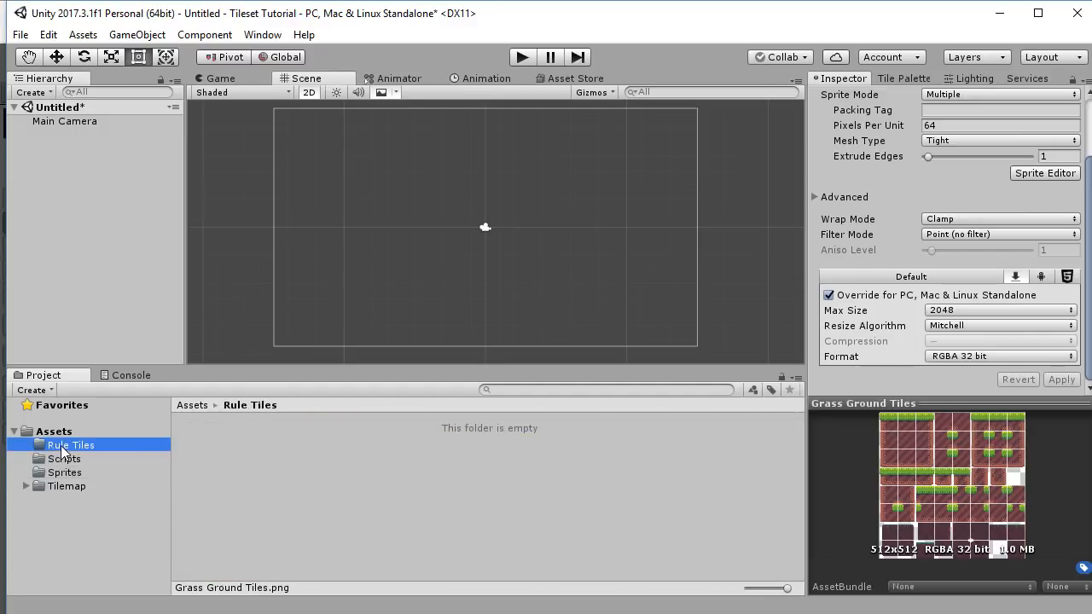
{"action": "right_click", "coordinate": [310, 468]}
{"action": "mouse_move", "coordinate": [345, 482]}
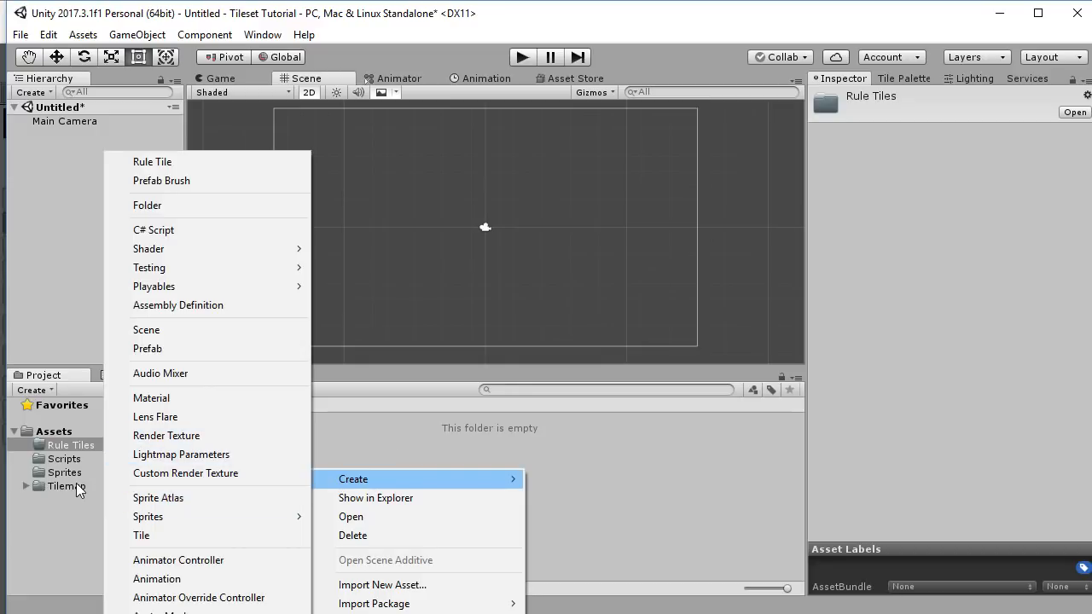
{"action": "left_click", "coordinate": [168, 171]}
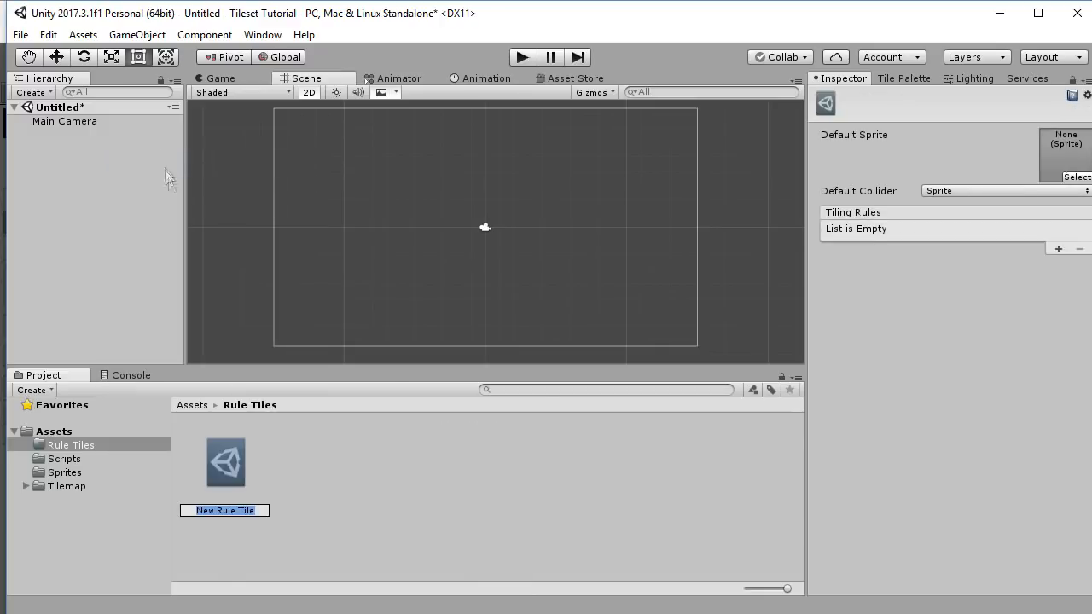
{"action": "type", "text": "Grass Ground"}
{"action": "key", "text": "Return"}
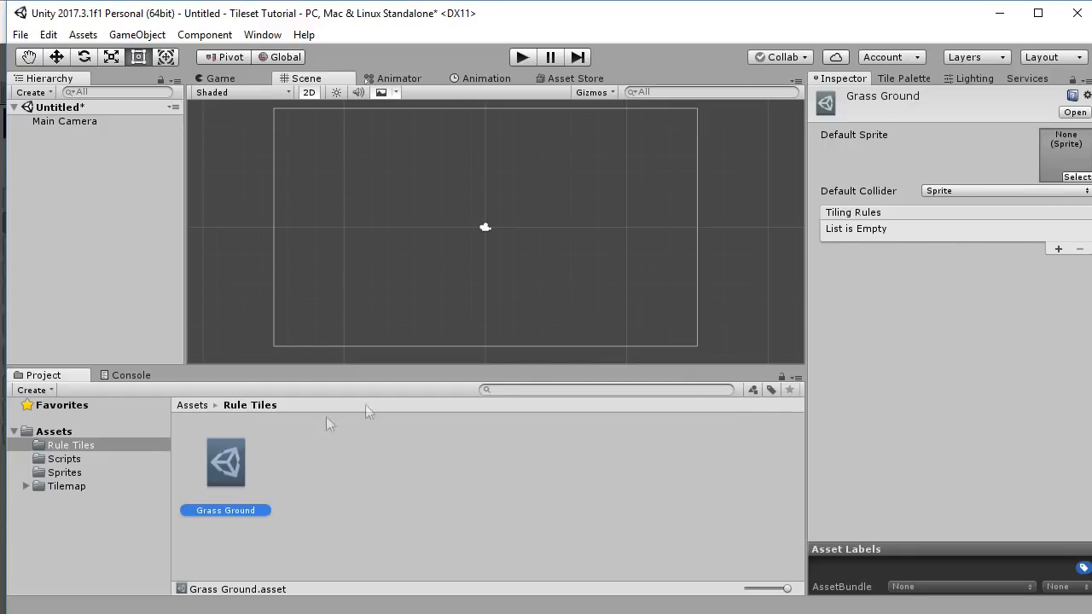
Drag a grass-topped dirt sprite from the Sprites folder into the Default Sprite slot.
{"action": "left_click", "coordinate": [64, 473]}
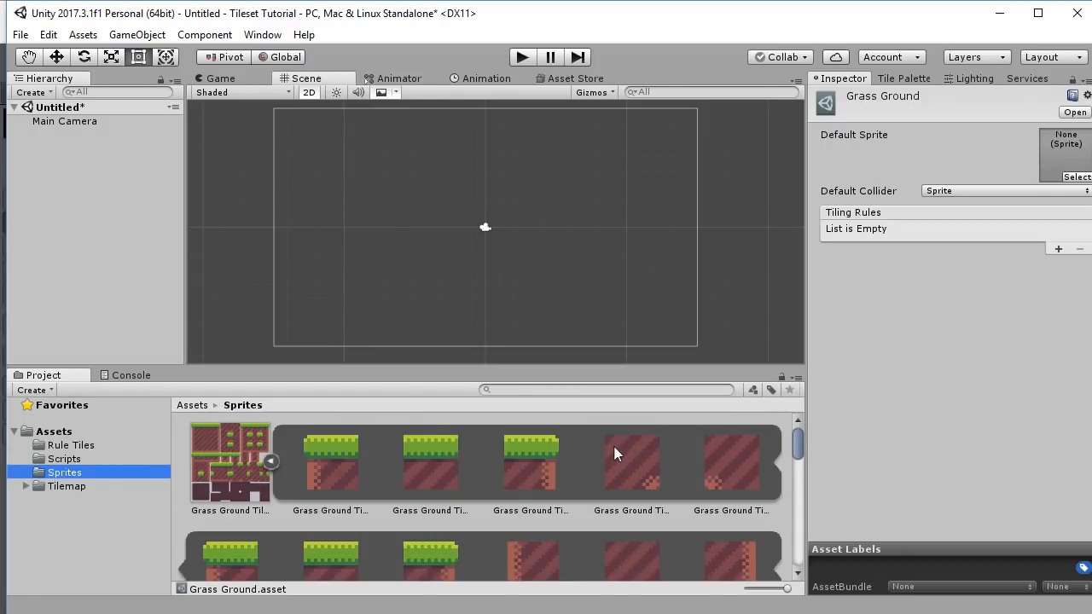
{"action": "scroll", "coordinate": [569, 476], "scroll_direction": "down", "scroll_amount": 5}
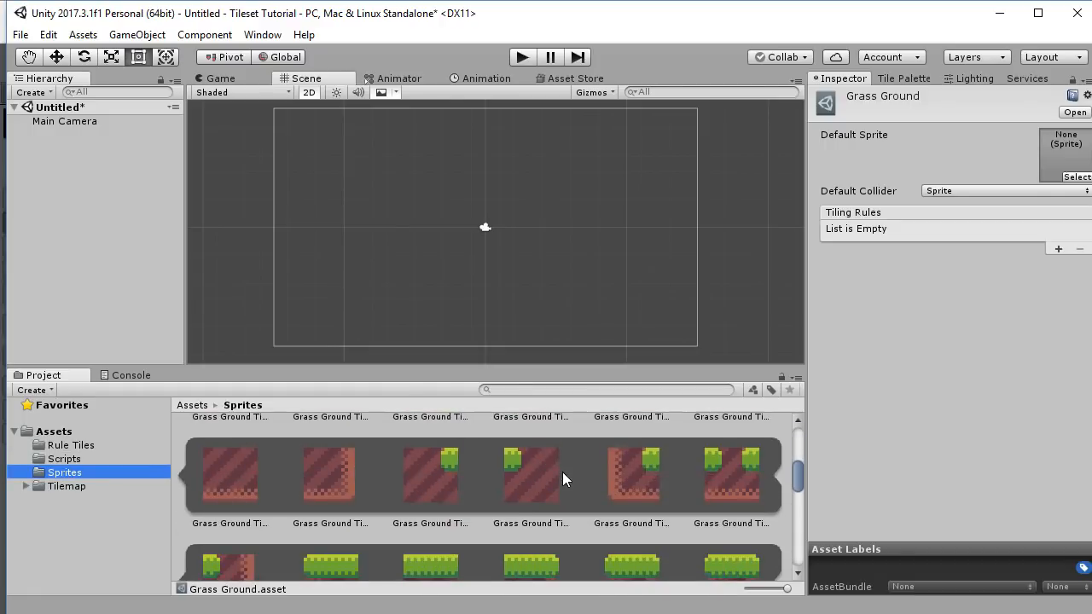
{"action": "scroll", "coordinate": [562, 472], "scroll_direction": "down", "scroll_amount": 3}
{"action": "scroll", "coordinate": [597, 469], "scroll_direction": "up", "scroll_amount": 2}
{"action": "left_click_drag", "start_coordinate": [631, 465], "coordinate": [1068, 153]}
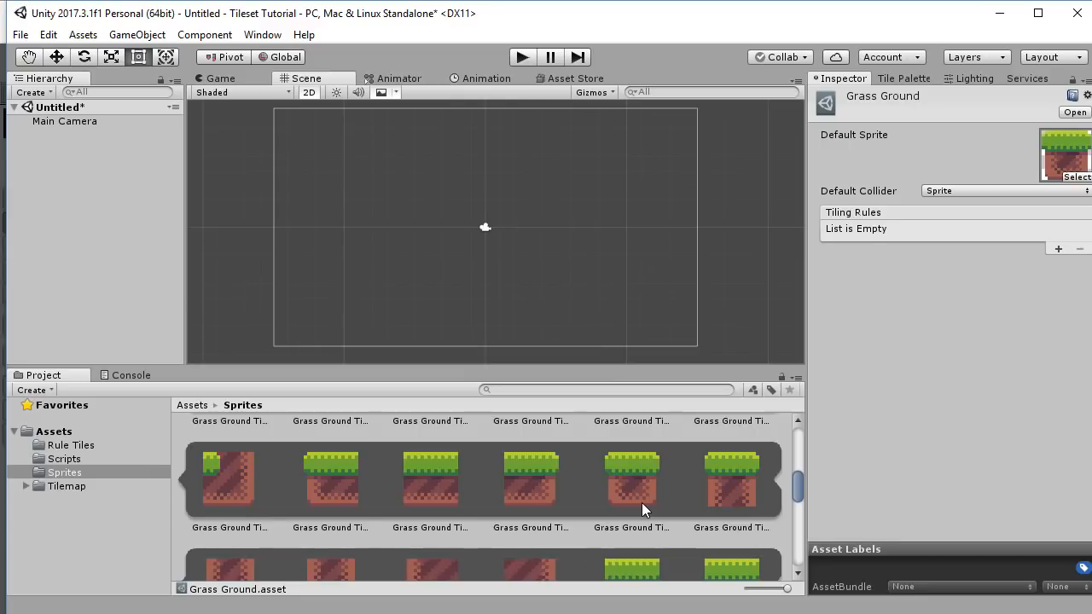
Set the Grass Ground tile's Default Collider to Grid.
{"action": "left_click", "coordinate": [984, 191]}
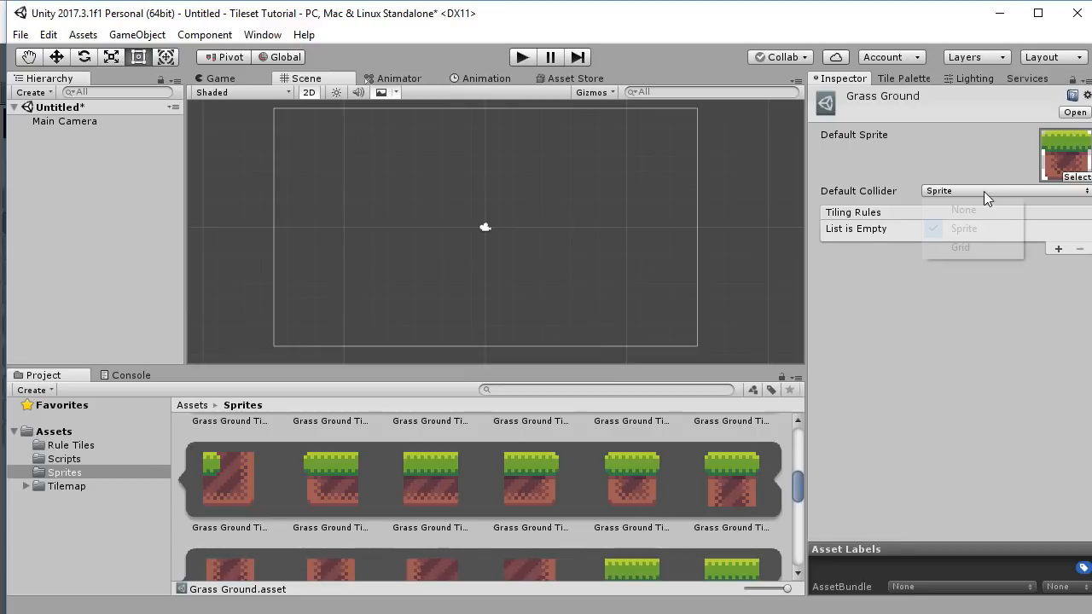
{"action": "left_click", "coordinate": [970, 247]}
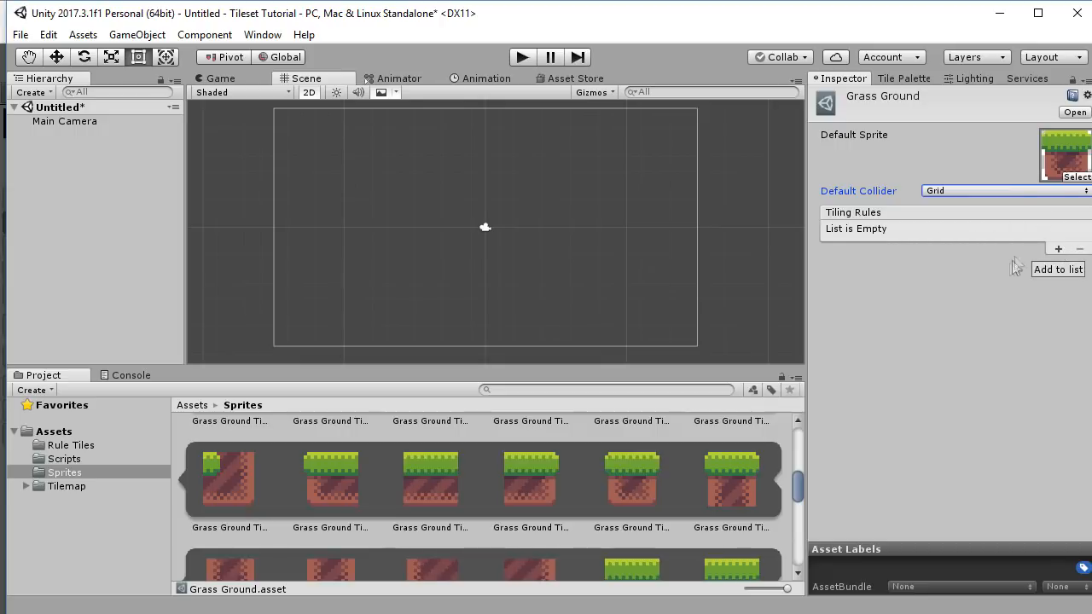
{"action": "left_click", "coordinate": [991, 294]}
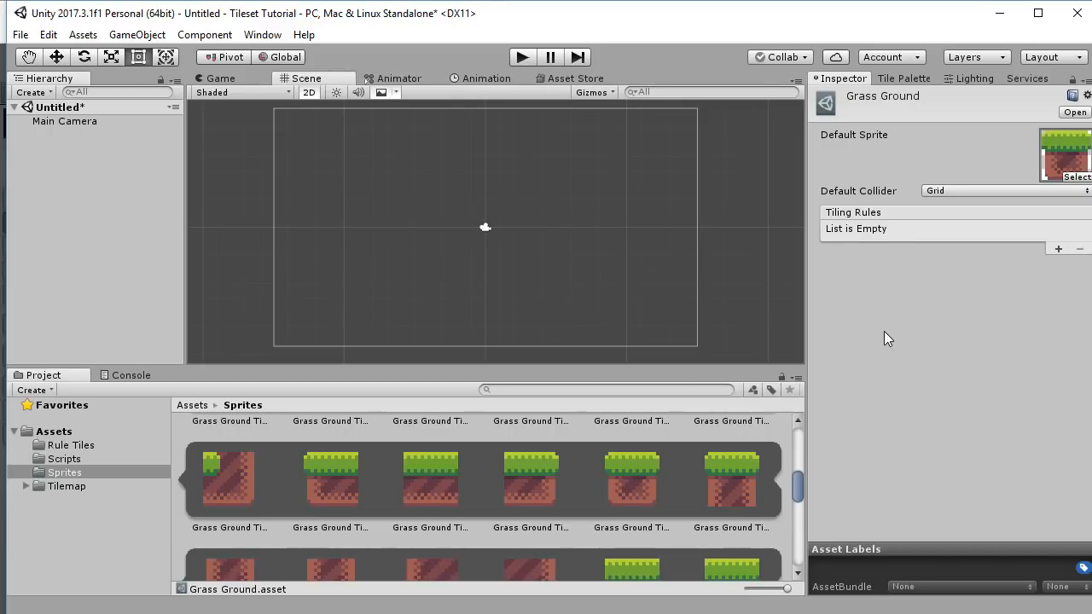
{"action": "scroll", "coordinate": [578, 503], "scroll_direction": "down", "scroll_amount": 2}
{"action": "scroll", "coordinate": [574, 488], "scroll_direction": "down", "scroll_amount": 2}
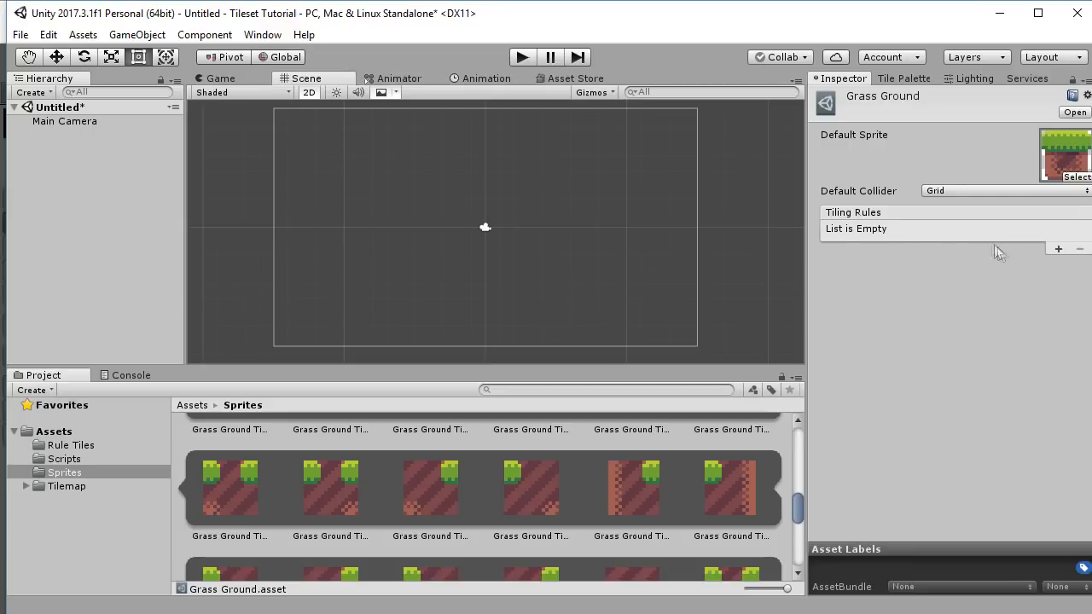
Add a tiling rule and drop a grass-topped sprite into its sprite slot.
{"action": "left_click", "coordinate": [1058, 249]}
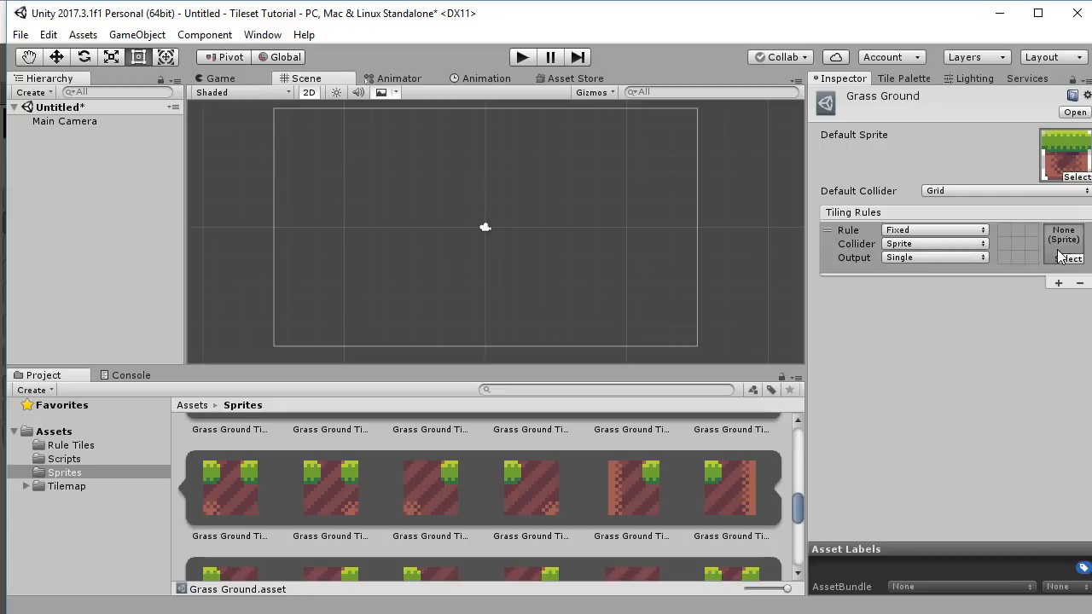
{"action": "scroll", "coordinate": [452, 509], "scroll_direction": "down", "scroll_amount": 3}
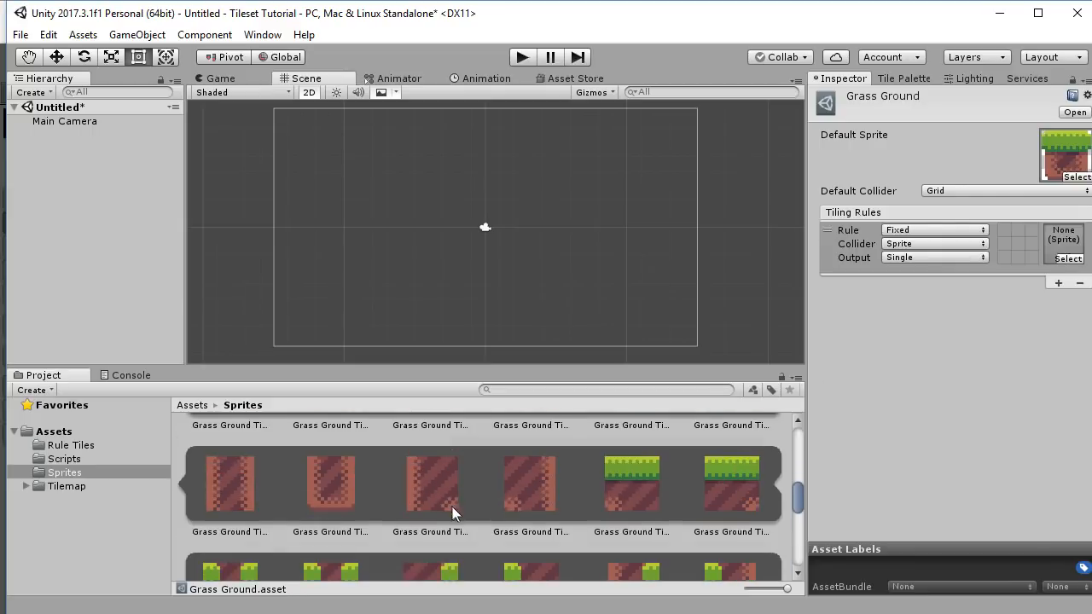
{"action": "scroll", "coordinate": [466, 519], "scroll_direction": "up", "scroll_amount": 3}
{"action": "left_click_drag", "start_coordinate": [327, 468], "coordinate": [1065, 256]}
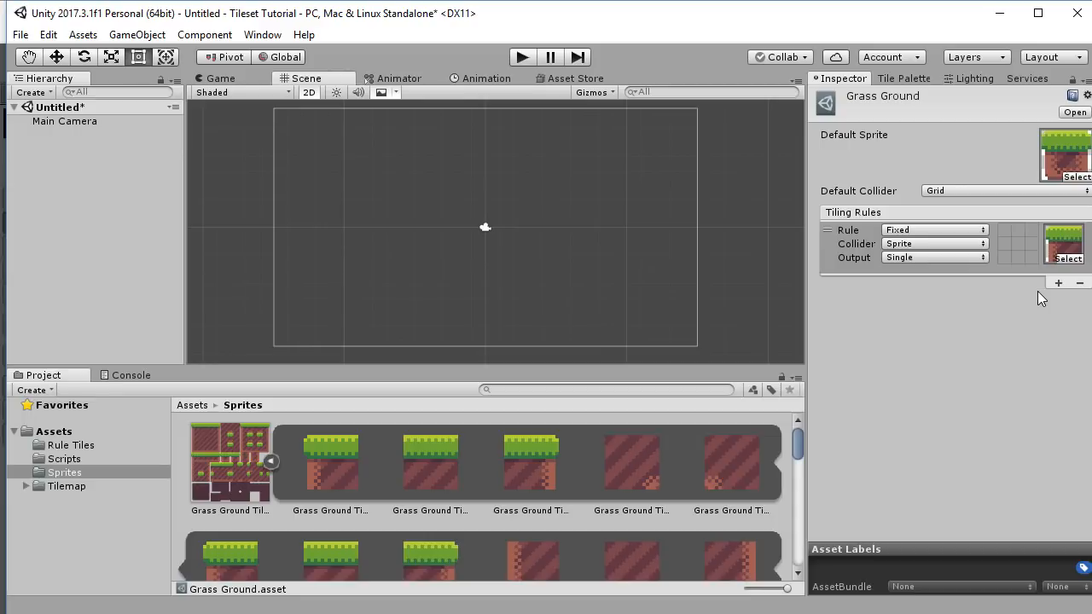
{"action": "left_click", "coordinate": [923, 232]}
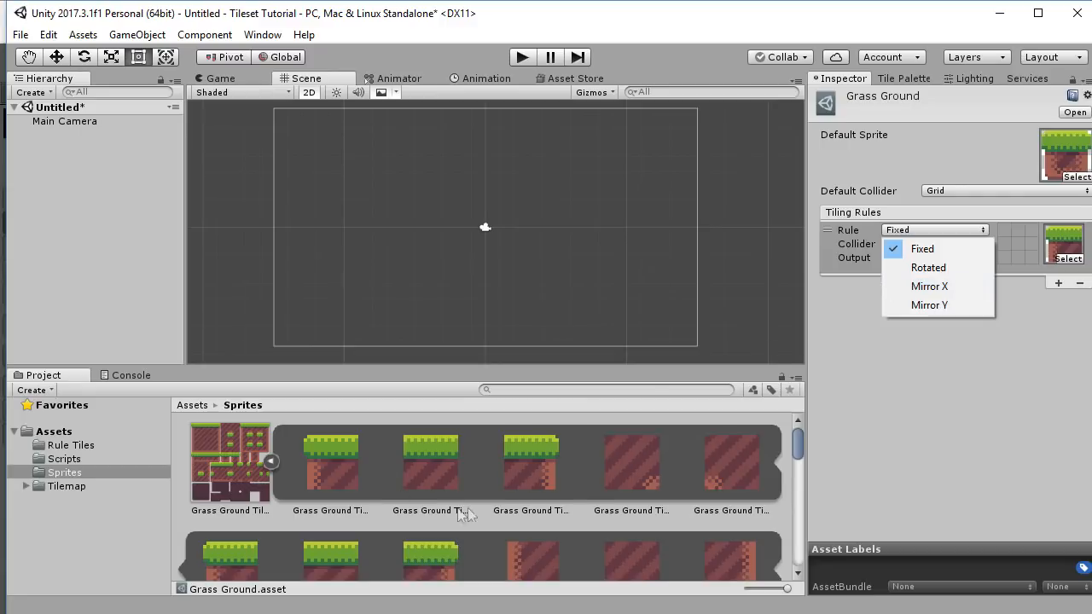
Leave the first tiling rule's type as Fixed and change its Collider to Grid.
{"action": "left_click", "coordinate": [956, 368]}
{"action": "scroll", "coordinate": [486, 499], "scroll_direction": "down", "scroll_amount": 5}
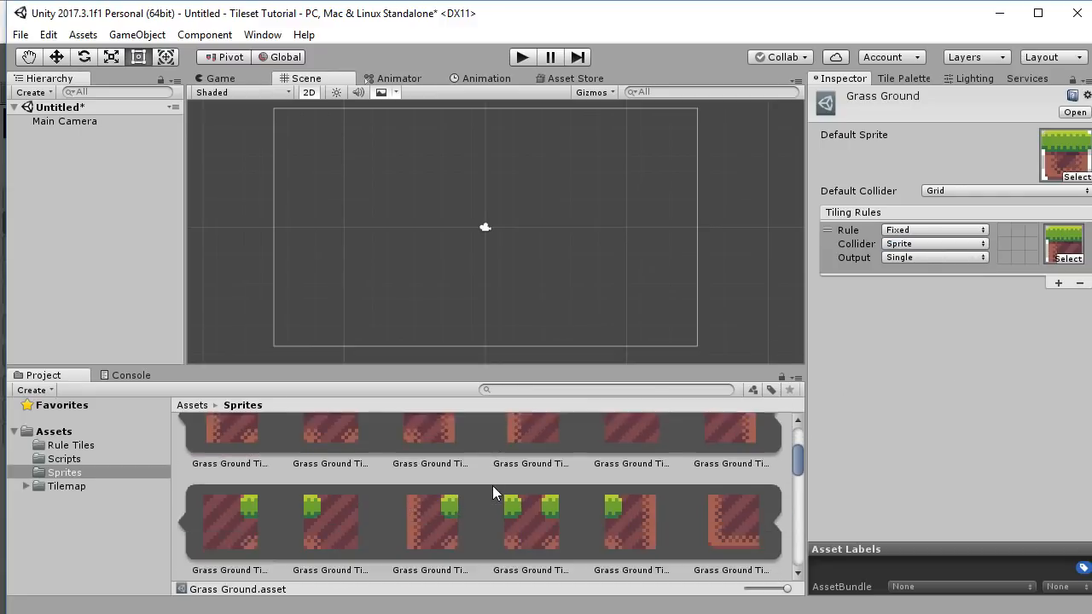
{"action": "scroll", "coordinate": [492, 485], "scroll_direction": "down", "scroll_amount": 3}
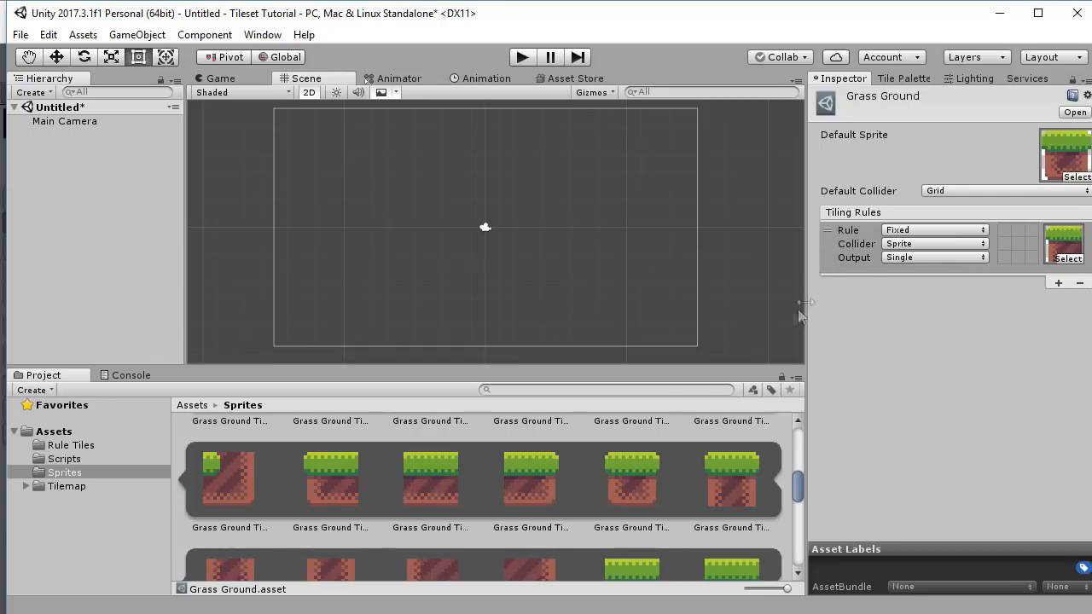
{"action": "left_click", "coordinate": [928, 230]}
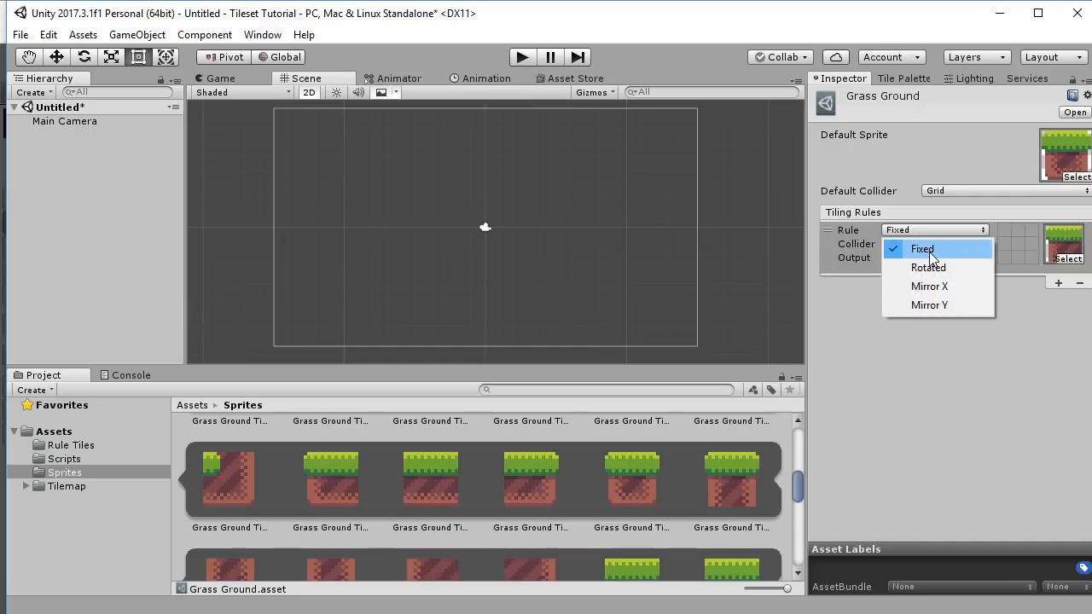
{"action": "left_click", "coordinate": [945, 357]}
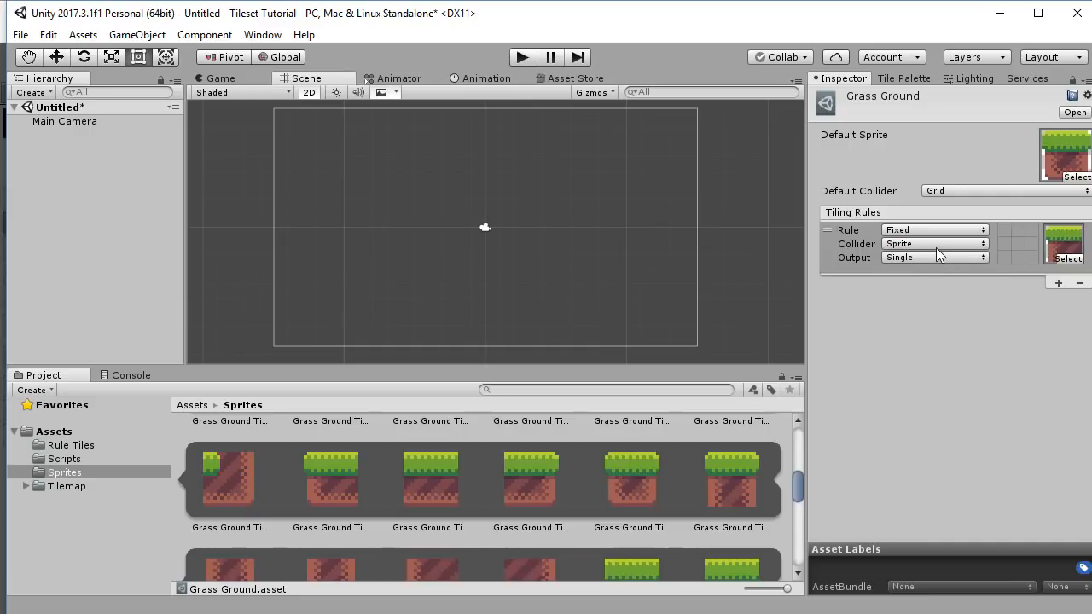
{"action": "left_click", "coordinate": [936, 246]}
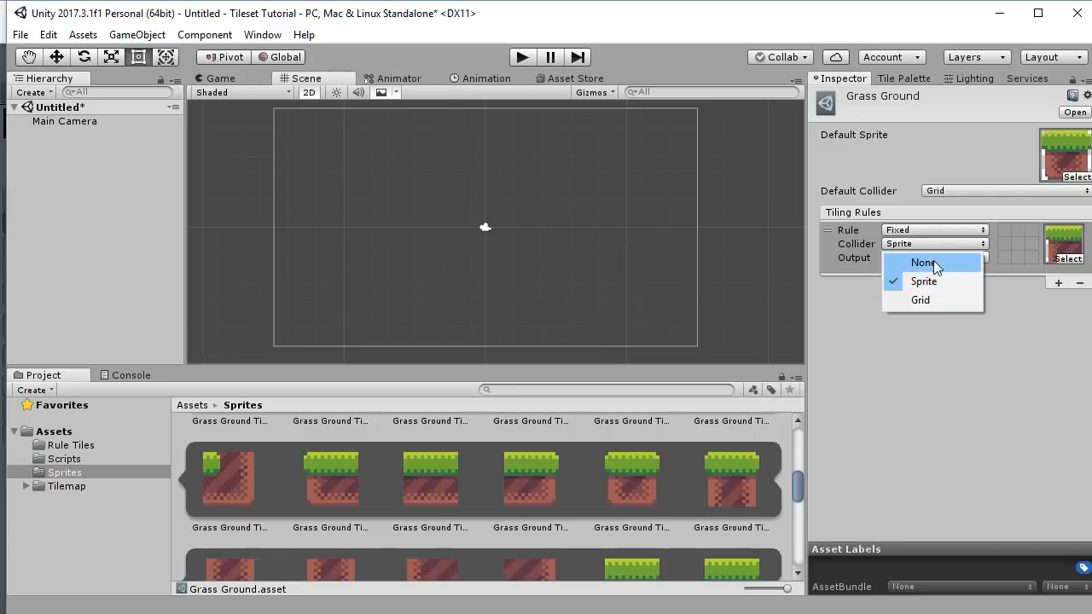
{"action": "left_click", "coordinate": [930, 296]}
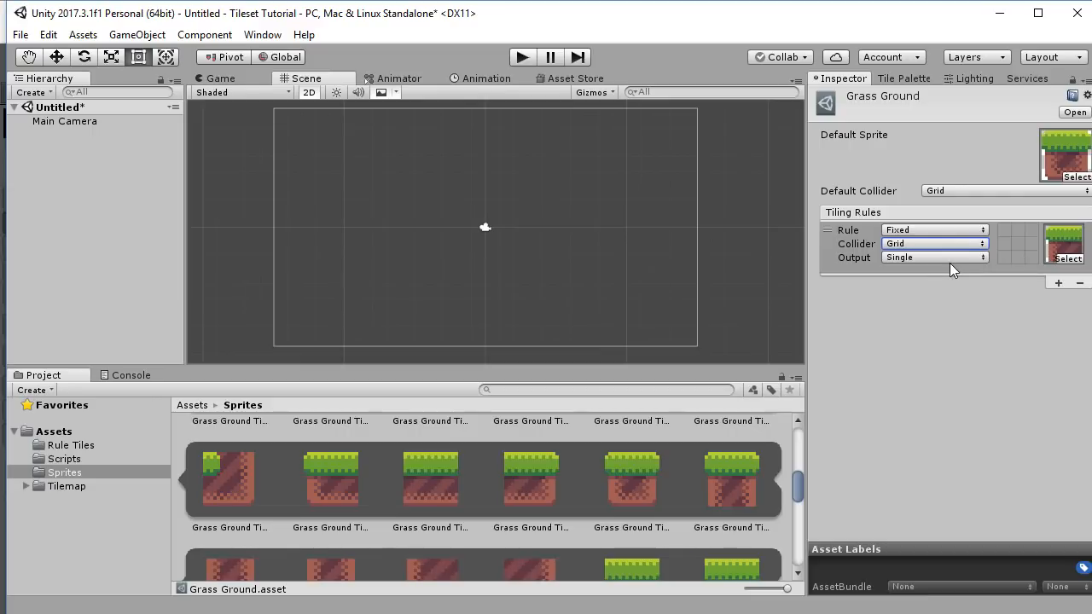
{"action": "left_click", "coordinate": [910, 255]}
{"action": "left_click", "coordinate": [919, 257]}
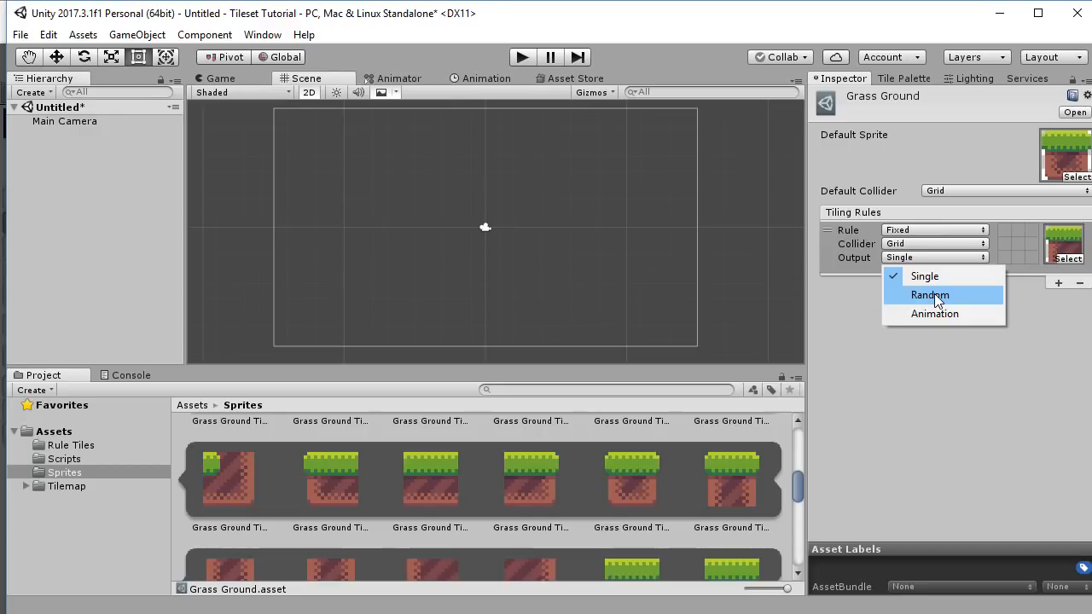
Try Random output on the first rule with 3 sprite slots.
{"action": "left_click", "coordinate": [934, 293]}
{"action": "left_click", "coordinate": [907, 298]}
{"action": "type", "text": "3"}
{"action": "key", "text": "Return"}
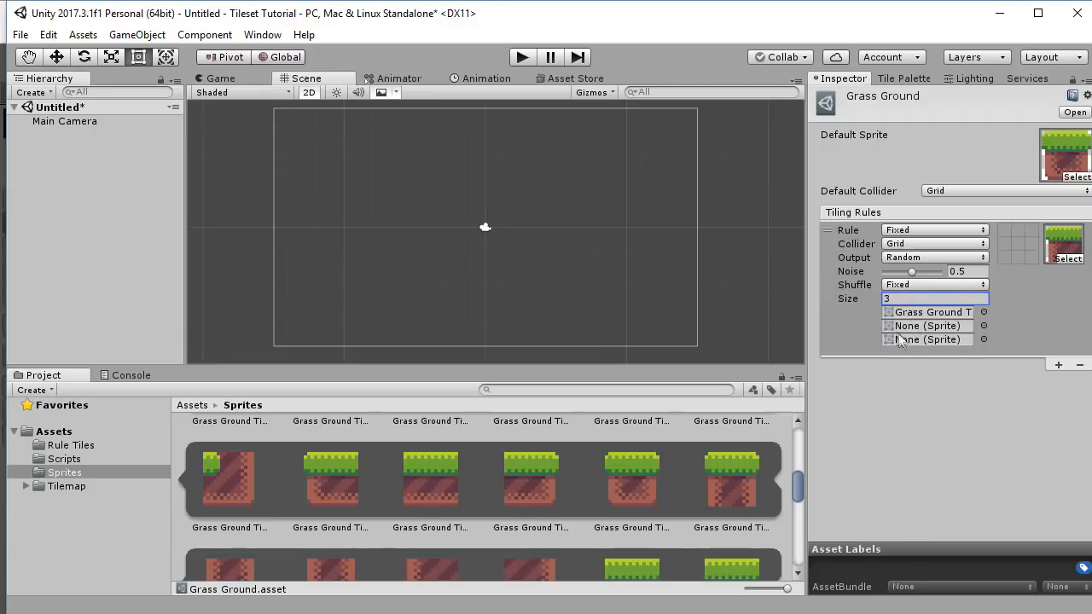
{"action": "left_click", "coordinate": [910, 284]}
Try Animation output with size 4, then set the rule's Output back to Single.
{"action": "left_click", "coordinate": [934, 256]}
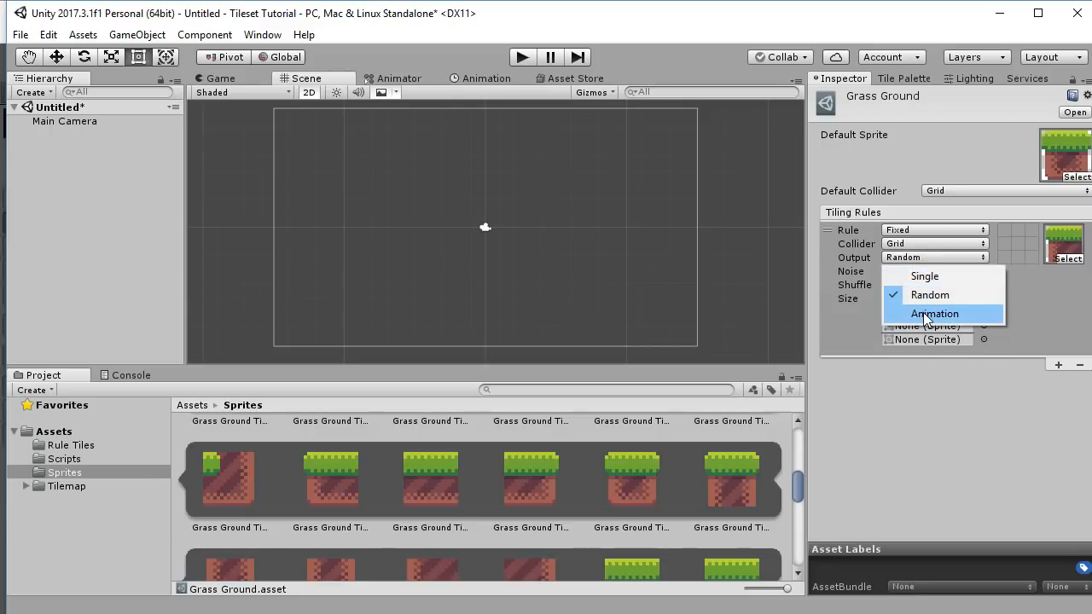
{"action": "left_click", "coordinate": [925, 314]}
{"action": "left_click", "coordinate": [892, 285]}
{"action": "type", "text": "4"}
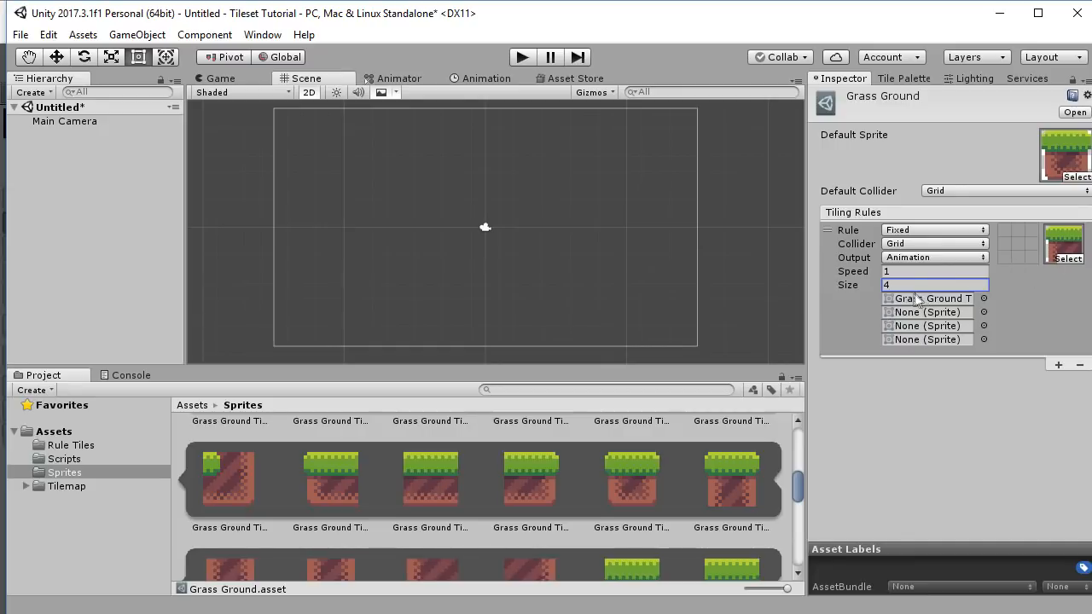
{"action": "left_click", "coordinate": [914, 259]}
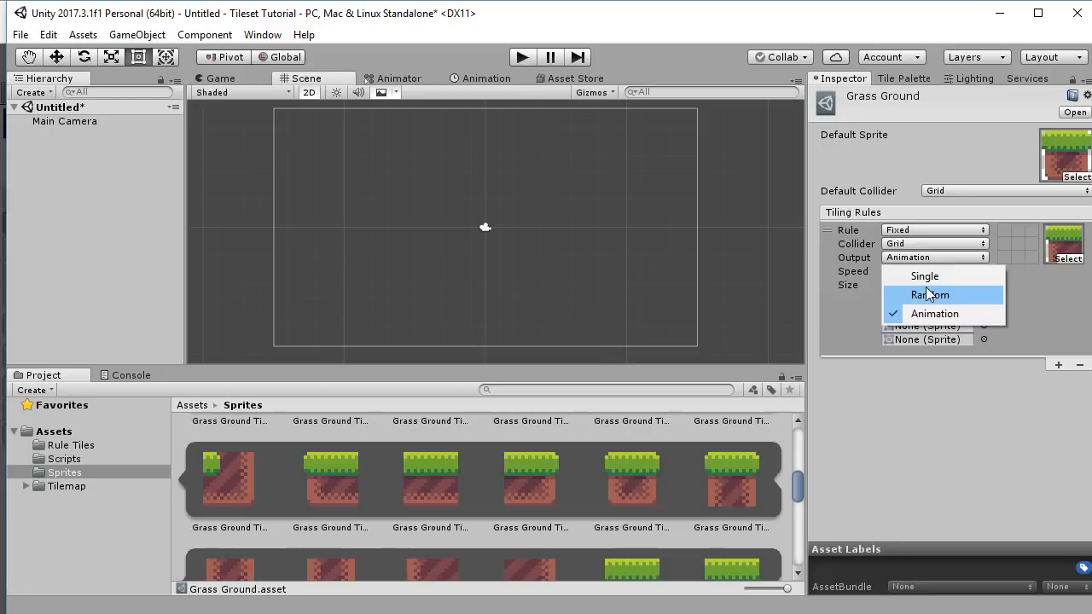
{"action": "left_click", "coordinate": [933, 281]}
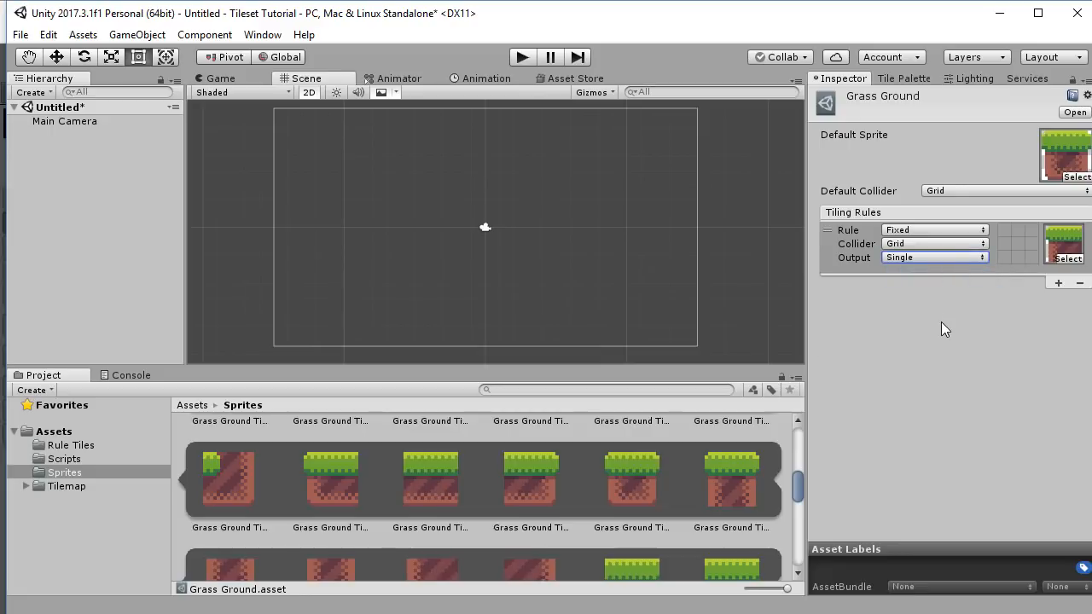
Set the first rule's neighbour conditions, including a required tile to the right.
{"action": "left_click", "coordinate": [1013, 229]}
{"action": "left_click", "coordinate": [1014, 230]}
{"action": "left_click", "coordinate": [1032, 245]}
Add a second rule with a grass-top sprite, a neighbour condition and a Grid collider.
{"action": "left_click", "coordinate": [1061, 282]}
{"action": "scroll", "coordinate": [637, 475], "scroll_direction": "up", "scroll_amount": 3}
{"action": "left_click_drag", "start_coordinate": [430, 465], "coordinate": [991, 296]}
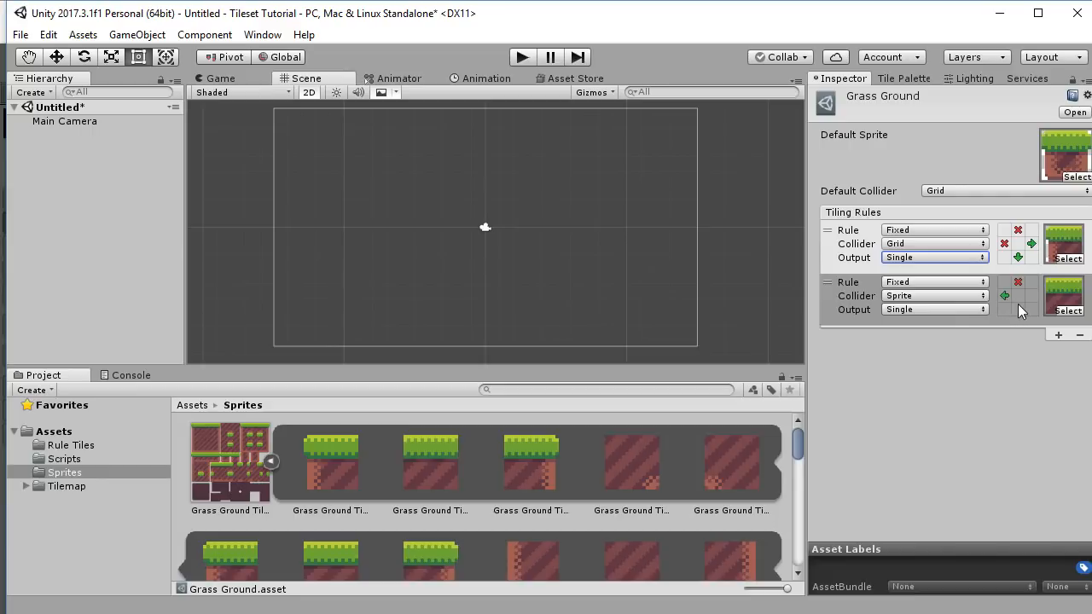
{"action": "left_click", "coordinate": [1031, 296]}
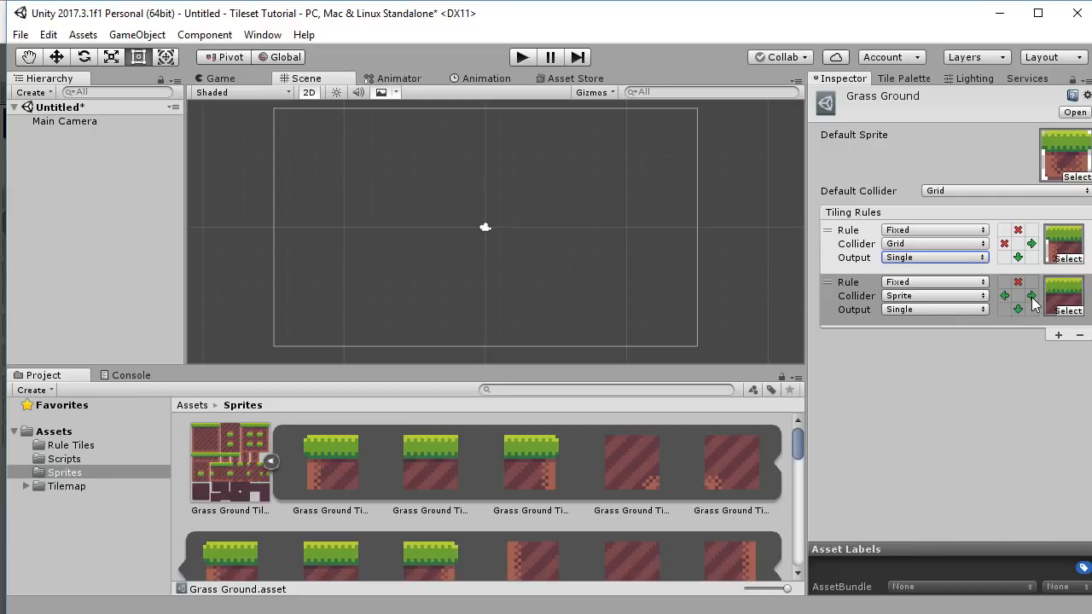
{"action": "left_click", "coordinate": [942, 295]}
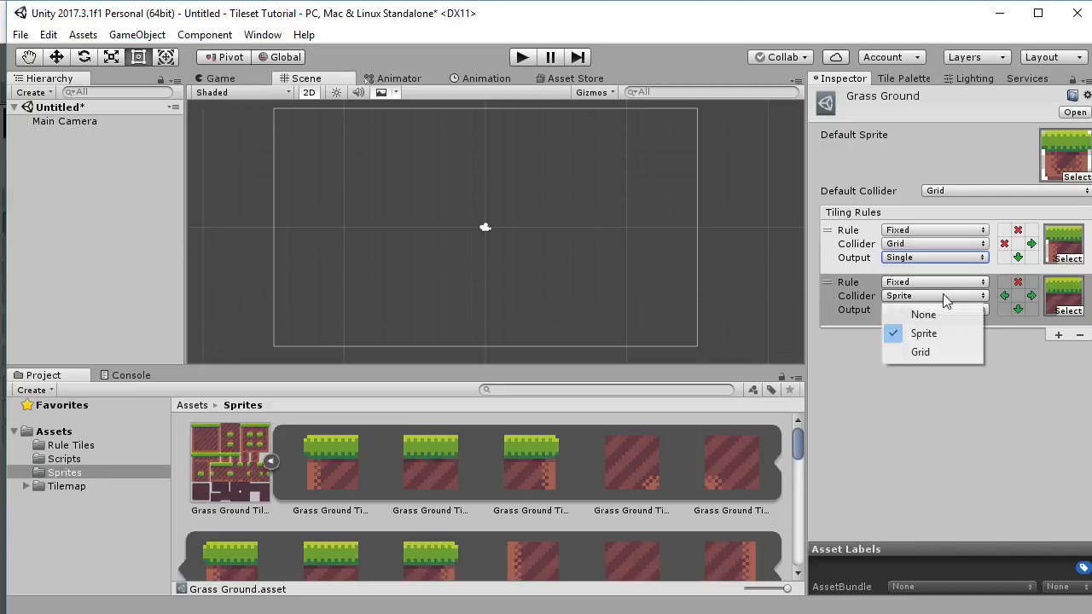
{"action": "left_click", "coordinate": [937, 355]}
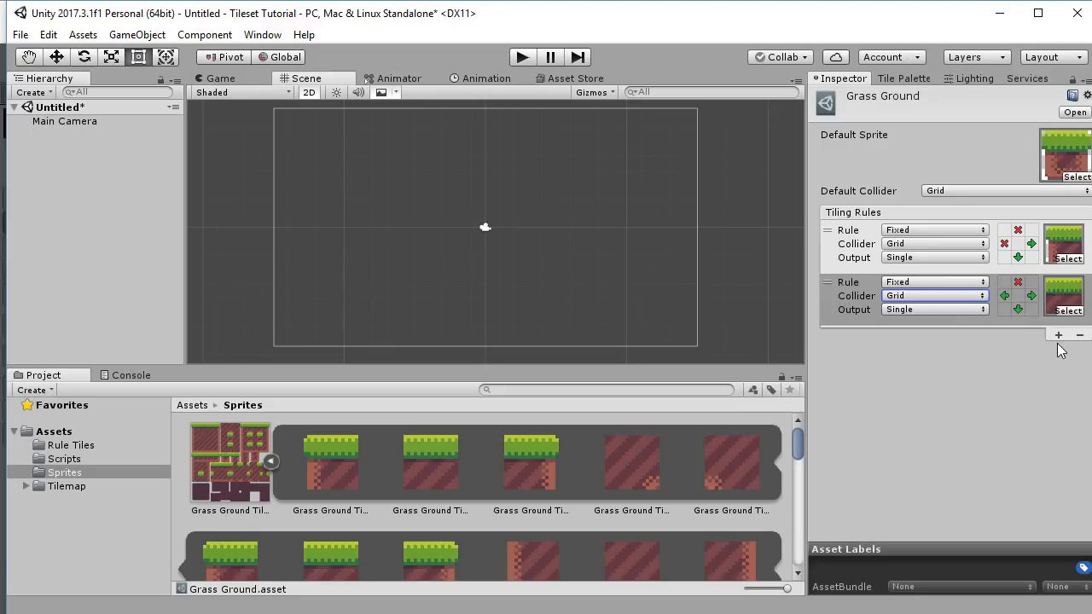
Add a third rule with a grass-top sprite requiring a tile below, plus an empty fourth rule.
{"action": "left_click", "coordinate": [1059, 335]}
{"action": "left_click_drag", "start_coordinate": [529, 460], "coordinate": [1067, 367]}
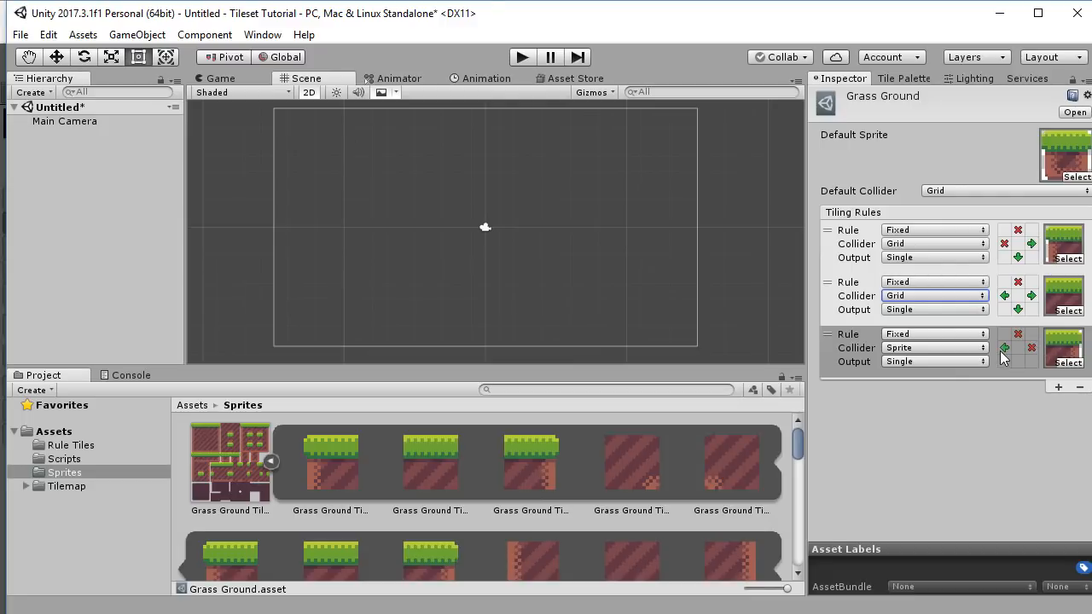
{"action": "left_click", "coordinate": [1017, 361]}
{"action": "left_click", "coordinate": [1059, 386]}
{"action": "scroll", "coordinate": [541, 517], "scroll_direction": "down", "scroll_amount": 2}
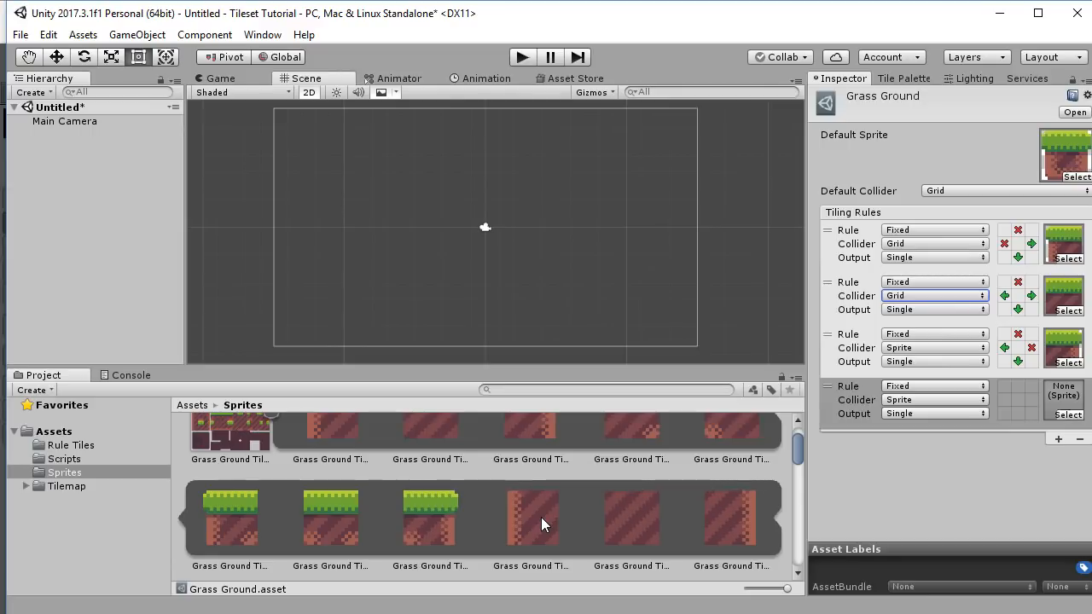
Assign a dirt sprite to the fourth rule and give the third rule a Grid collider.
{"action": "left_click", "coordinate": [541, 516]}
{"action": "left_click_drag", "start_coordinate": [539, 517], "coordinate": [1064, 400]}
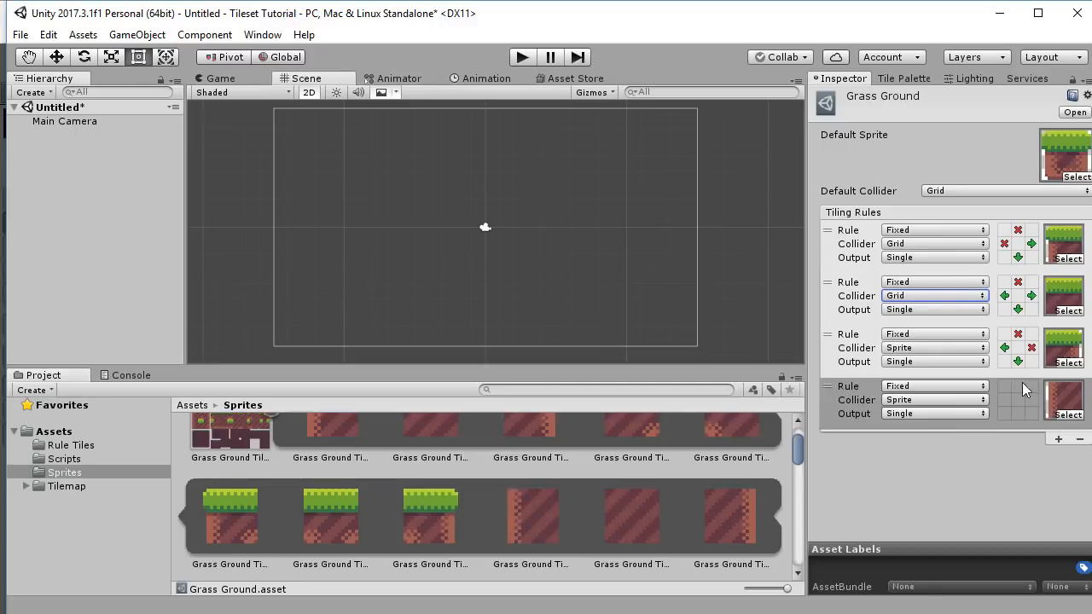
{"action": "left_click", "coordinate": [929, 347]}
{"action": "left_click", "coordinate": [919, 401]}
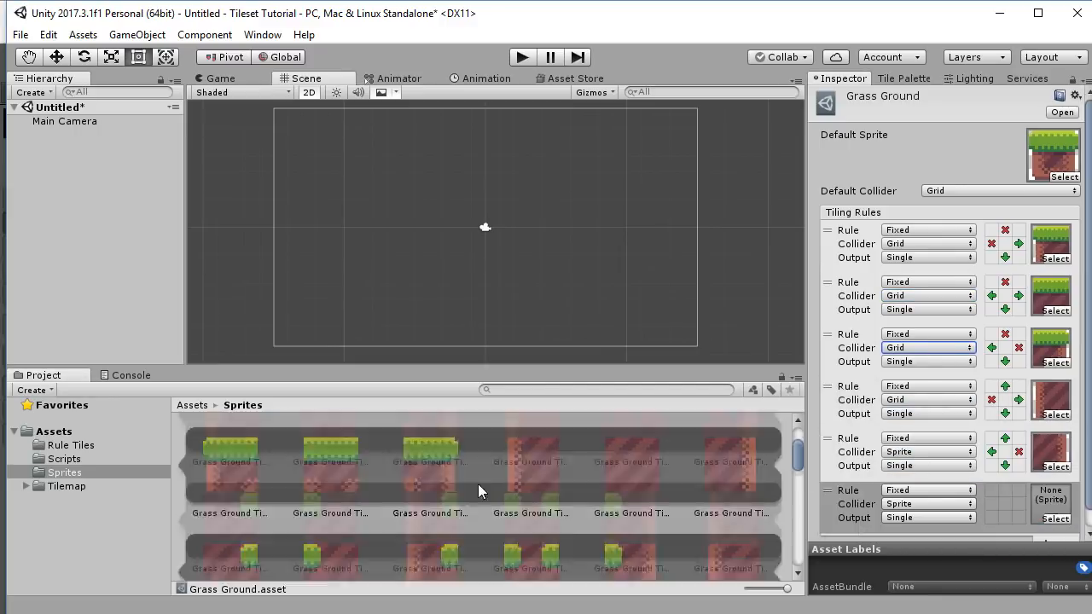
Set the sixth rule's neighbour conditions, one must-be-empty, and give it a Grid collider.
{"action": "scroll", "coordinate": [478, 484], "scroll_direction": "down", "scroll_amount": 1}
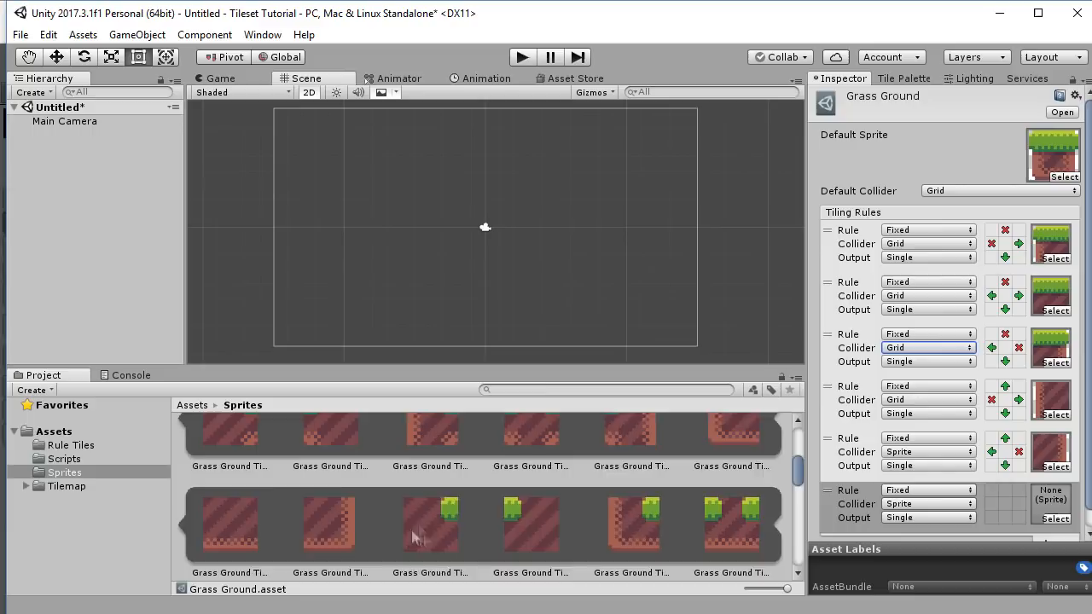
{"action": "scroll", "coordinate": [512, 520], "scroll_direction": "down", "scroll_amount": 2}
{"action": "double_click", "coordinate": [991, 503]}
{"action": "left_click", "coordinate": [1006, 490]}
{"action": "double_click", "coordinate": [1004, 517]}
{"action": "left_click", "coordinate": [1000, 500]}
{"action": "left_click", "coordinate": [1018, 504]}
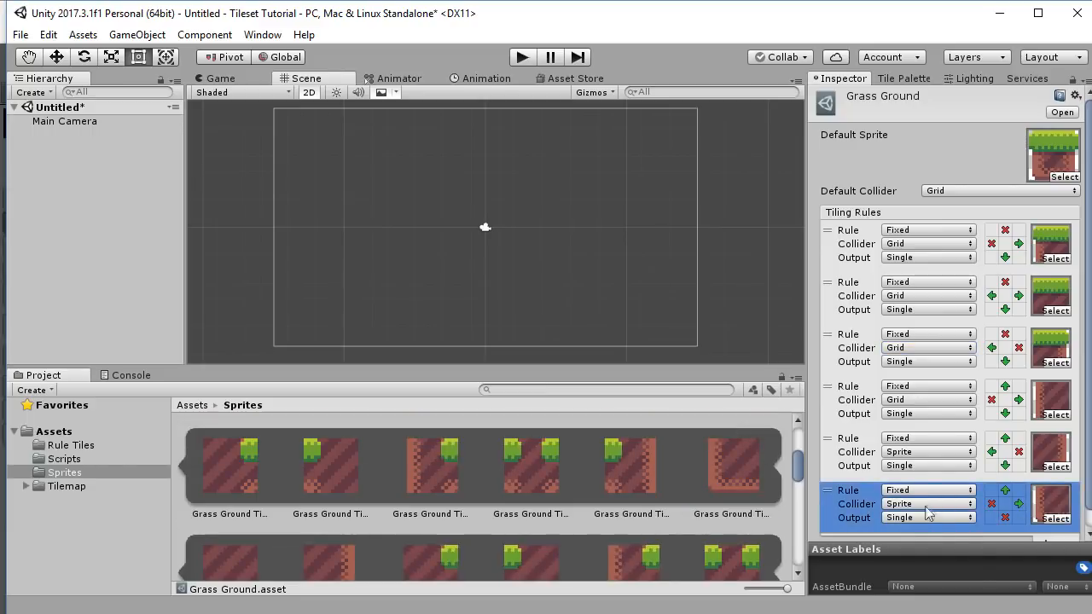
{"action": "left_click", "coordinate": [926, 504]}
{"action": "left_click", "coordinate": [913, 559]}
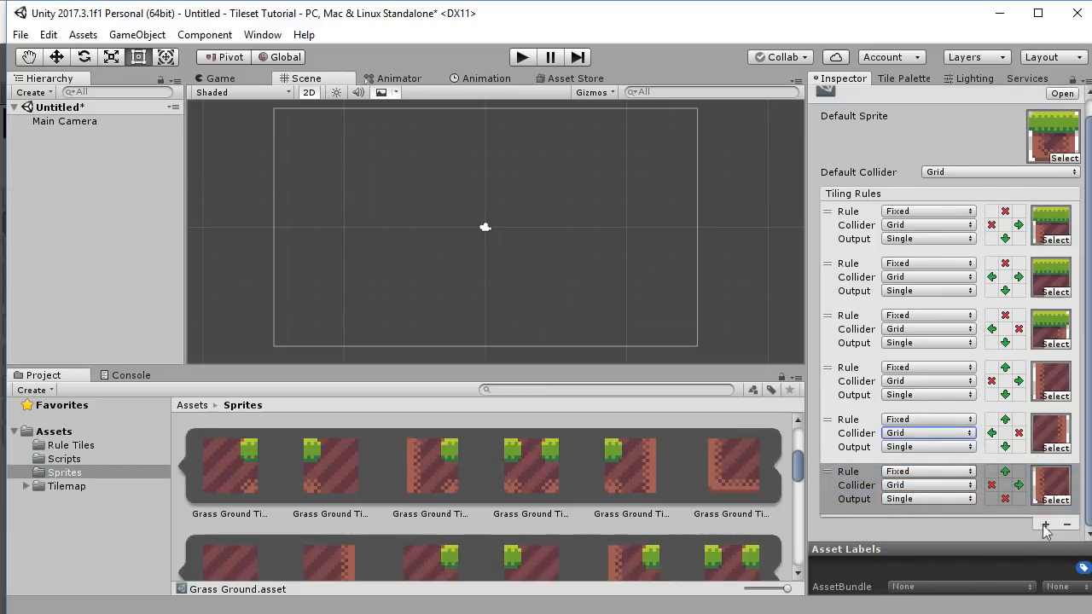
Set the seventh rule's neighbour conditions and give it a Grid collider.
{"action": "scroll", "coordinate": [998, 495], "scroll_direction": "down", "scroll_amount": 3}
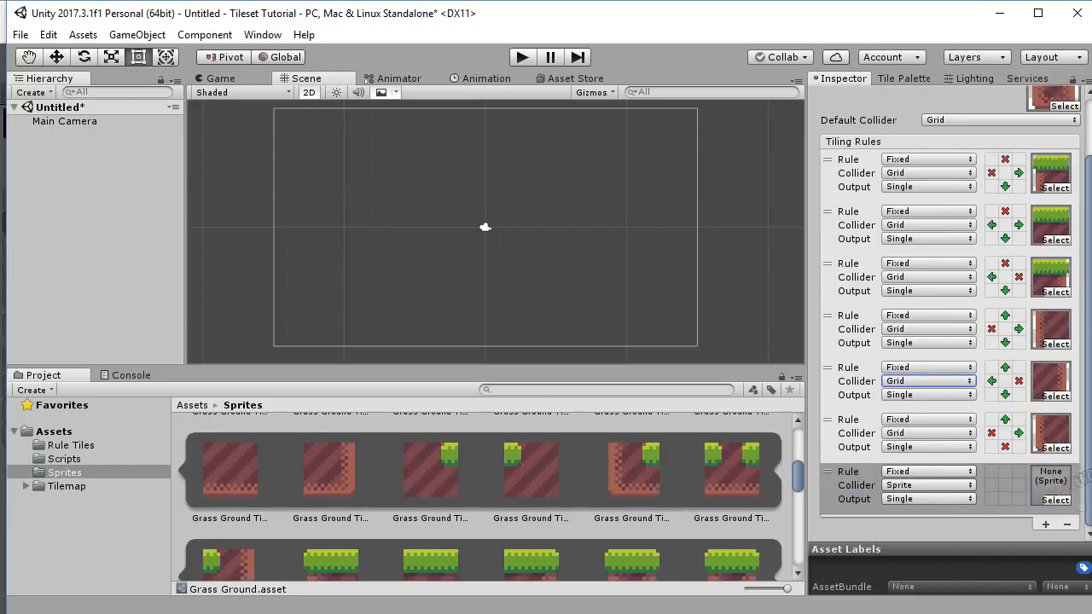
{"action": "left_click", "coordinate": [991, 486]}
{"action": "left_click", "coordinate": [1005, 472]}
{"action": "left_click", "coordinate": [1019, 485]}
{"action": "left_click", "coordinate": [943, 486]}
Add a dirt rule needing tiles above and left, right and bottom empty, with Grid collider.
{"action": "left_click", "coordinate": [931, 540]}
{"action": "left_click", "coordinate": [1046, 525]}
{"action": "left_click_drag", "start_coordinate": [329, 470], "coordinate": [1049, 530]}
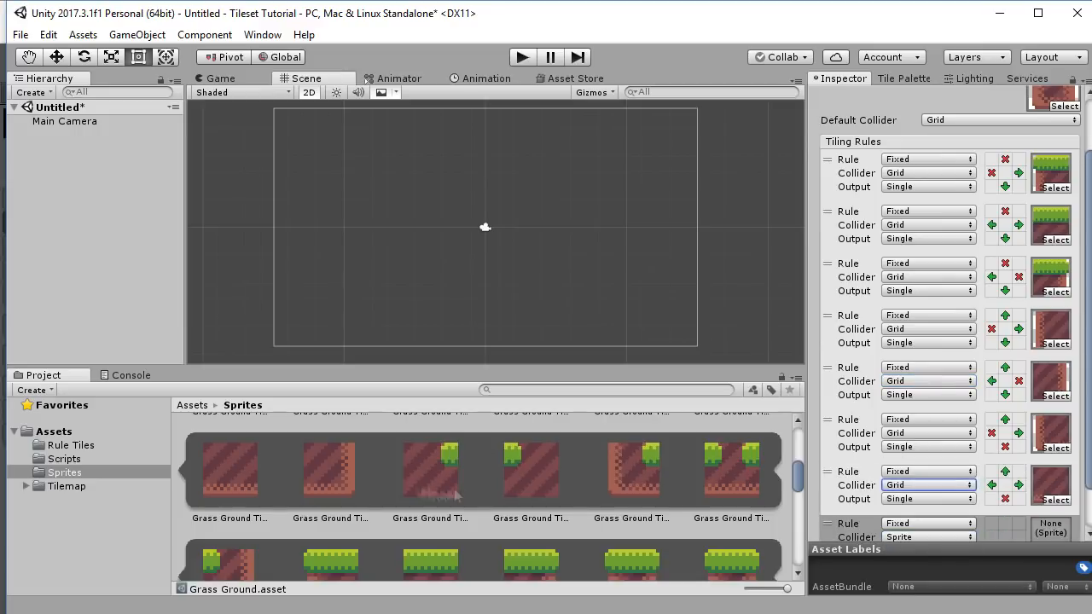
{"action": "scroll", "coordinate": [1014, 468], "scroll_direction": "down", "scroll_amount": 3}
{"action": "left_click", "coordinate": [1005, 499]}
{"action": "left_click", "coordinate": [1018, 484]}
{"action": "left_click", "coordinate": [1019, 484]}
{"action": "left_click", "coordinate": [1005, 471]}
{"action": "left_click", "coordinate": [991, 485]}
{"action": "left_click", "coordinate": [928, 484]}
{"action": "left_click", "coordinate": [931, 541]}
Add a dirt rule requiring tiles on all four sides, with a Grid collider and sprite.
{"action": "left_click", "coordinate": [1046, 525]}
{"action": "left_click", "coordinate": [1005, 472]}
{"action": "left_click", "coordinate": [1019, 485]}
{"action": "left_click", "coordinate": [1004, 499]}
{"action": "left_click", "coordinate": [991, 485]}
{"action": "left_click", "coordinate": [928, 485]}
{"action": "left_click", "coordinate": [921, 542]}
{"action": "scroll", "coordinate": [538, 498], "scroll_direction": "down", "scroll_amount": 2}
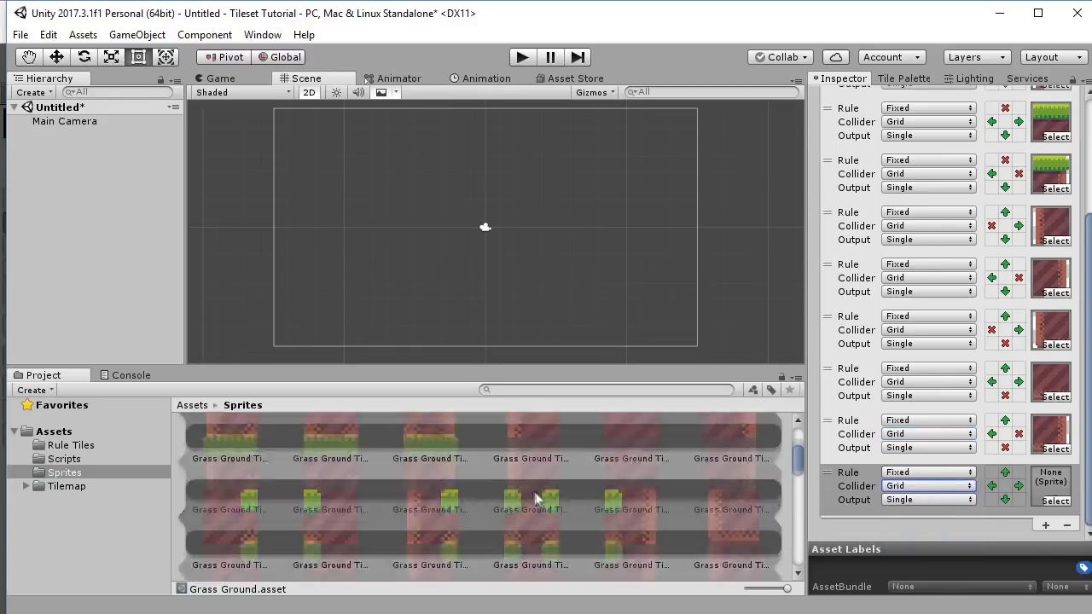
{"action": "left_click_drag", "start_coordinate": [632, 511], "coordinate": [1050, 484]}
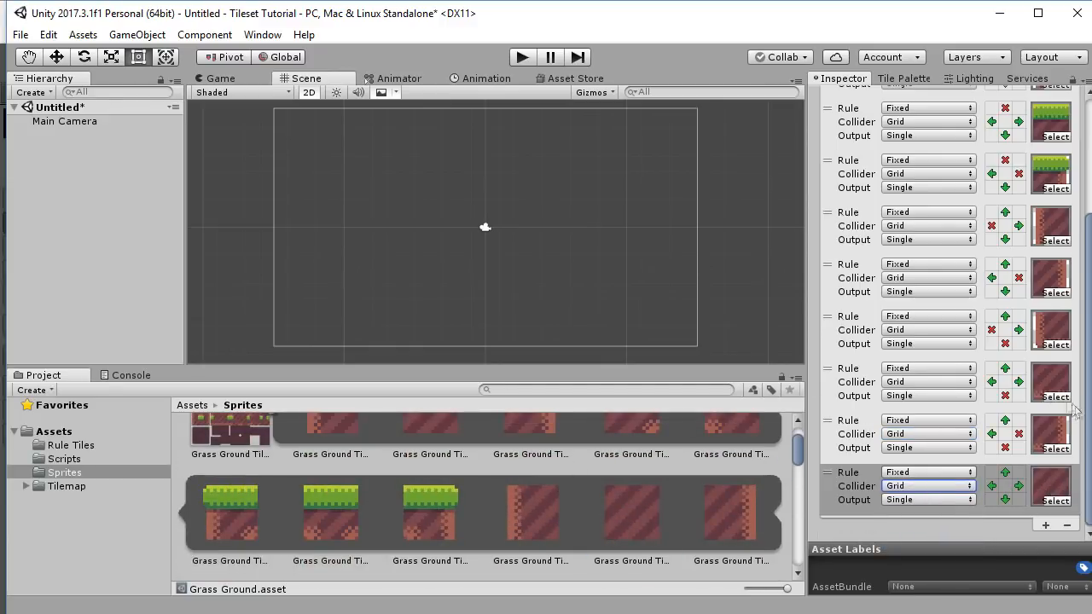
{"action": "scroll", "coordinate": [989, 333], "scroll_direction": "up", "scroll_amount": 5}
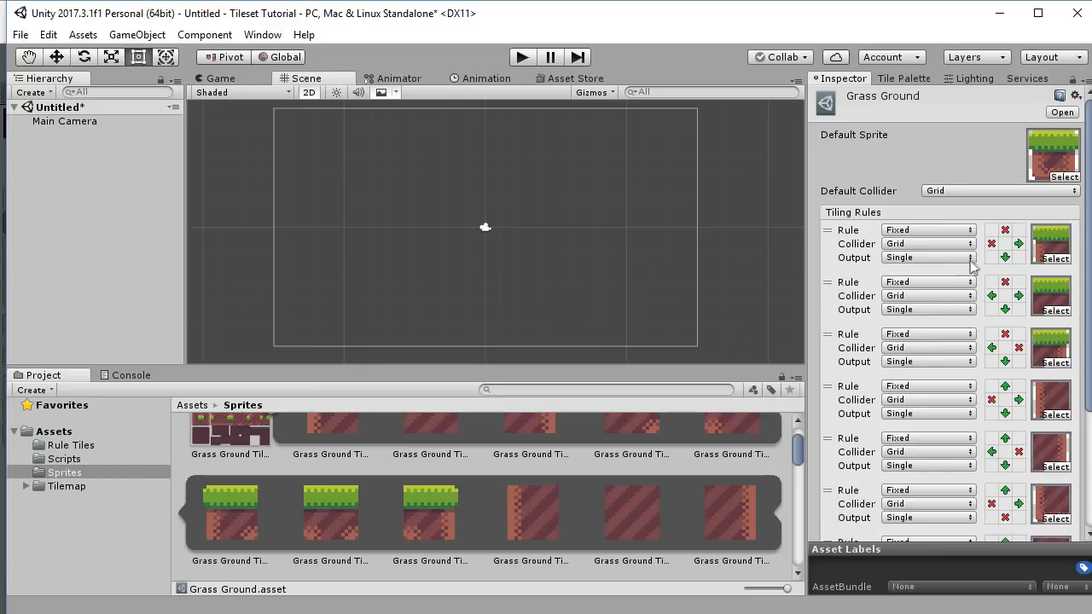
Show the Rule Tiles folder contents and bring up the empty Tile Palette window.
{"action": "left_click", "coordinate": [71, 444]}
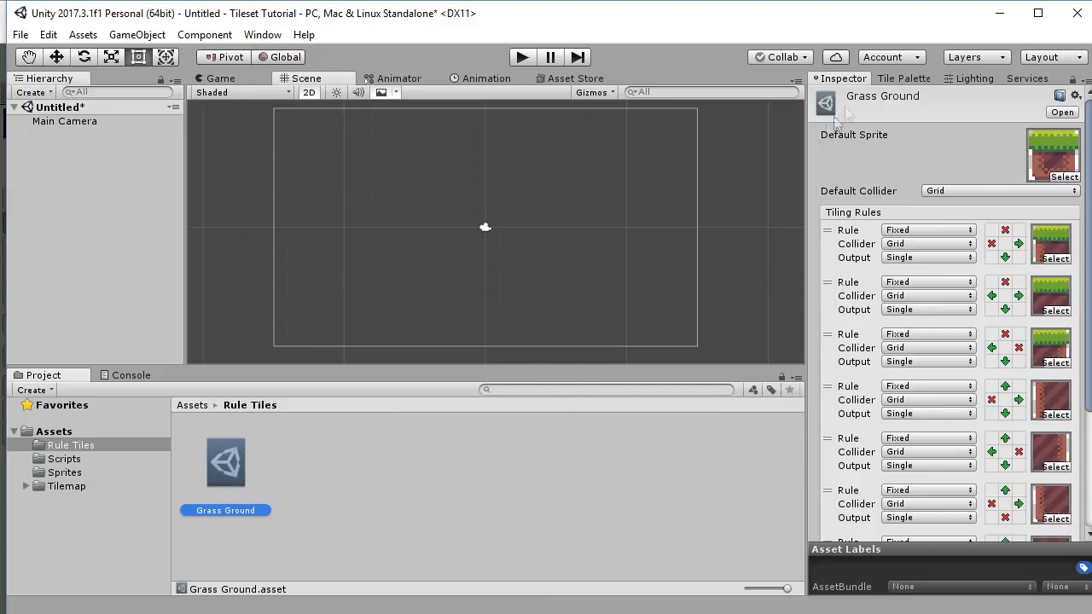
{"action": "left_click", "coordinate": [916, 78]}
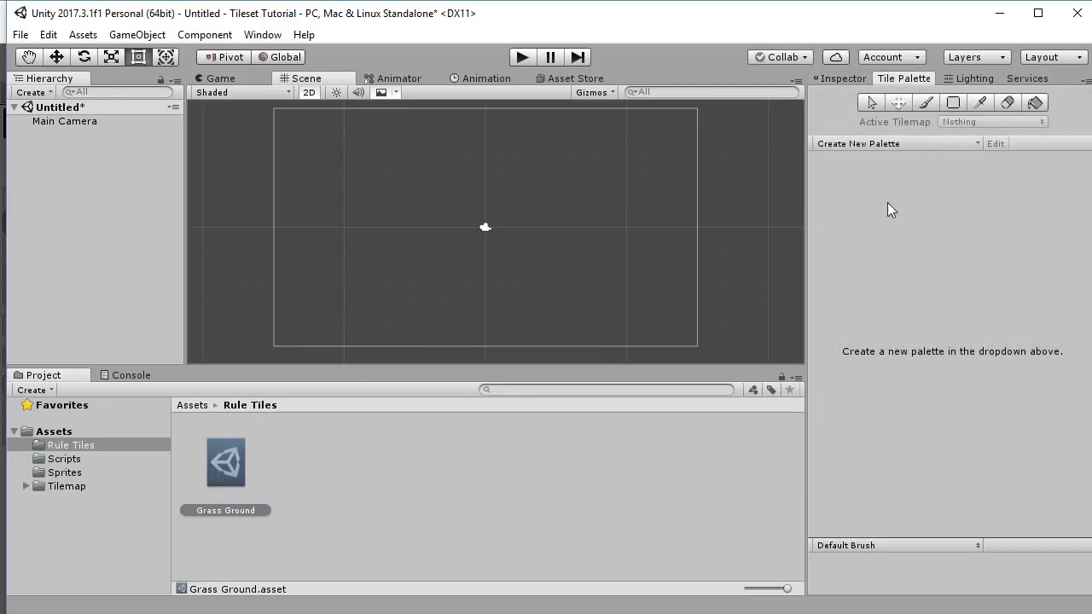
Create a palette named Palette saved in Rule Tiles, then drag Grass Ground into it.
{"action": "left_click", "coordinate": [910, 143]}
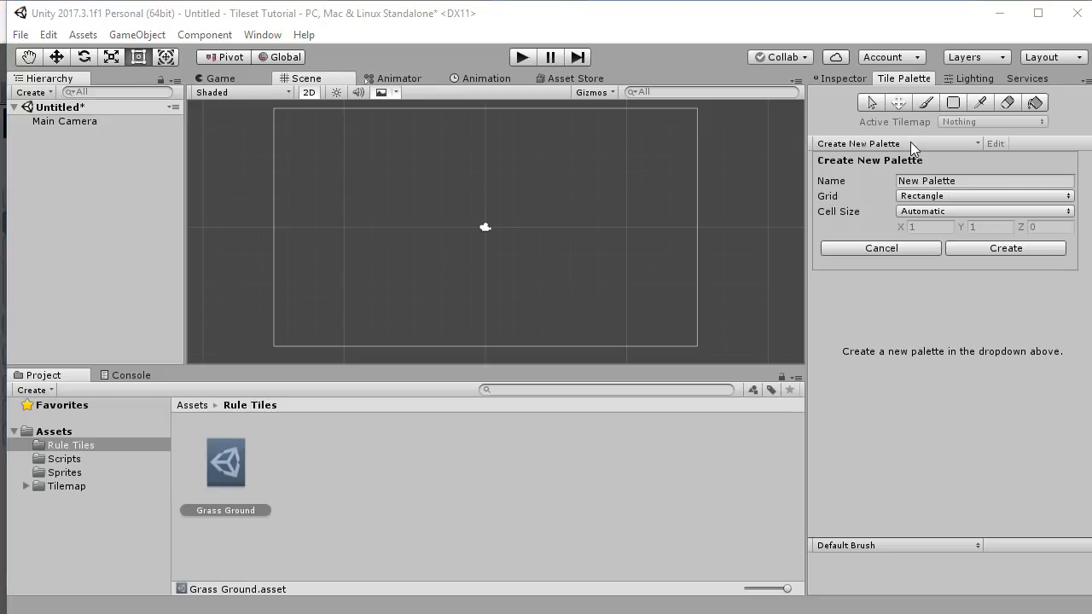
{"action": "double_click", "coordinate": [925, 182]}
{"action": "key", "text": "Left"}
{"action": "key", "text": "BackSpace"}
{"action": "key", "text": "BackSpace"}
{"action": "key", "text": "BackSpace"}
{"action": "key", "text": "BackSpace"}
{"action": "left_click", "coordinate": [970, 247]}
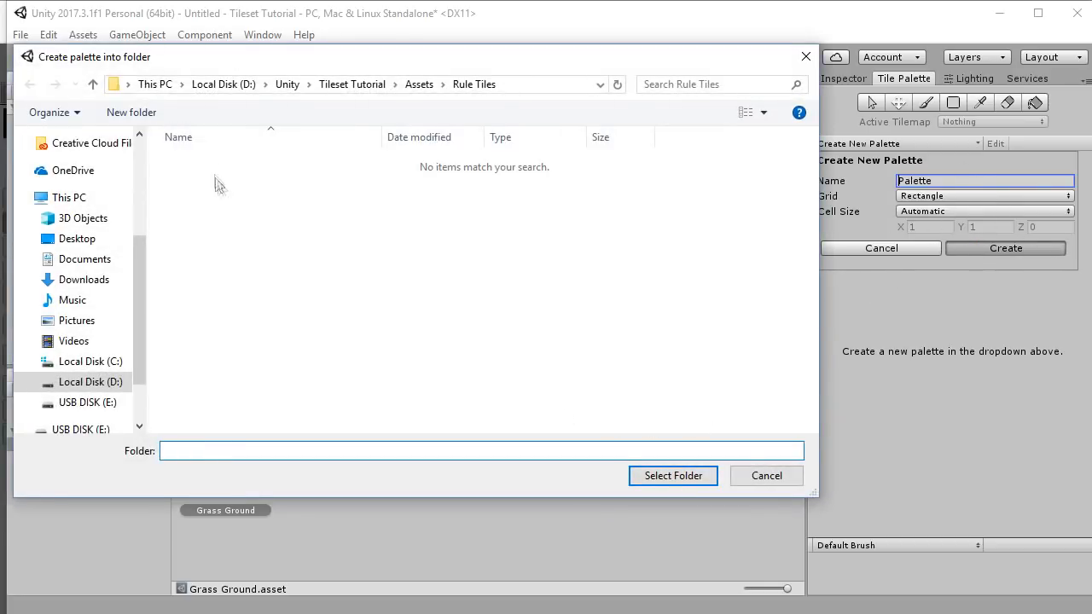
{"action": "left_click", "coordinate": [408, 85]}
{"action": "left_click", "coordinate": [206, 162]}
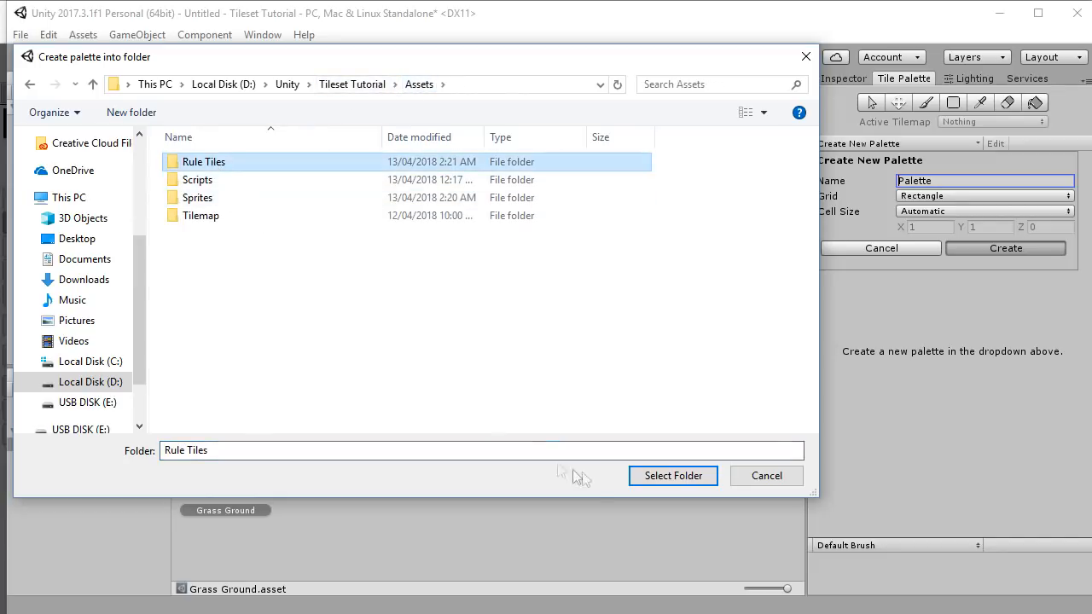
{"action": "left_click", "coordinate": [664, 476]}
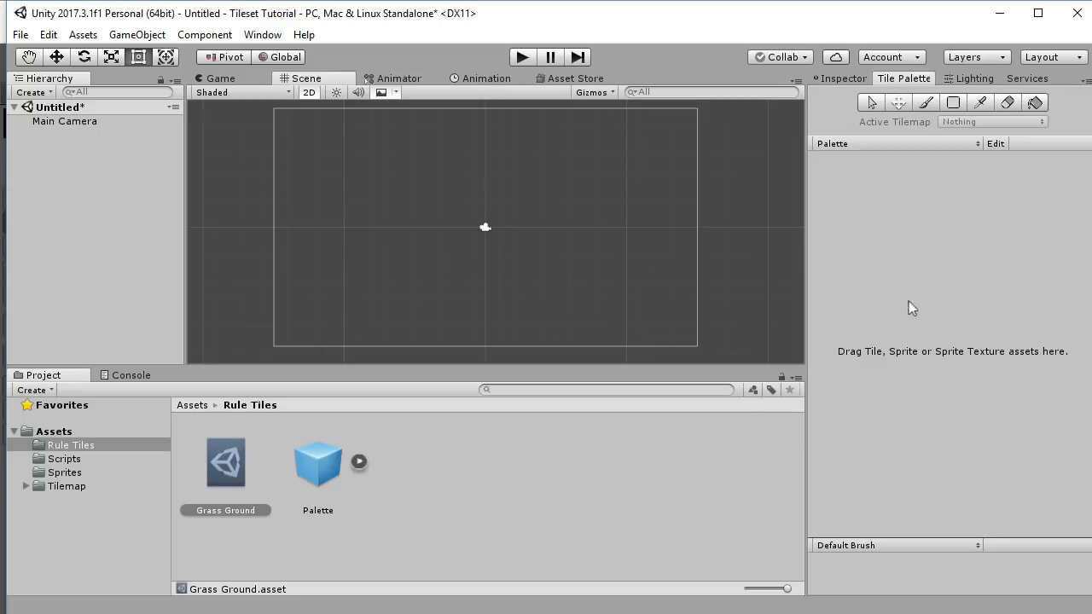
{"action": "left_click", "coordinate": [264, 489]}
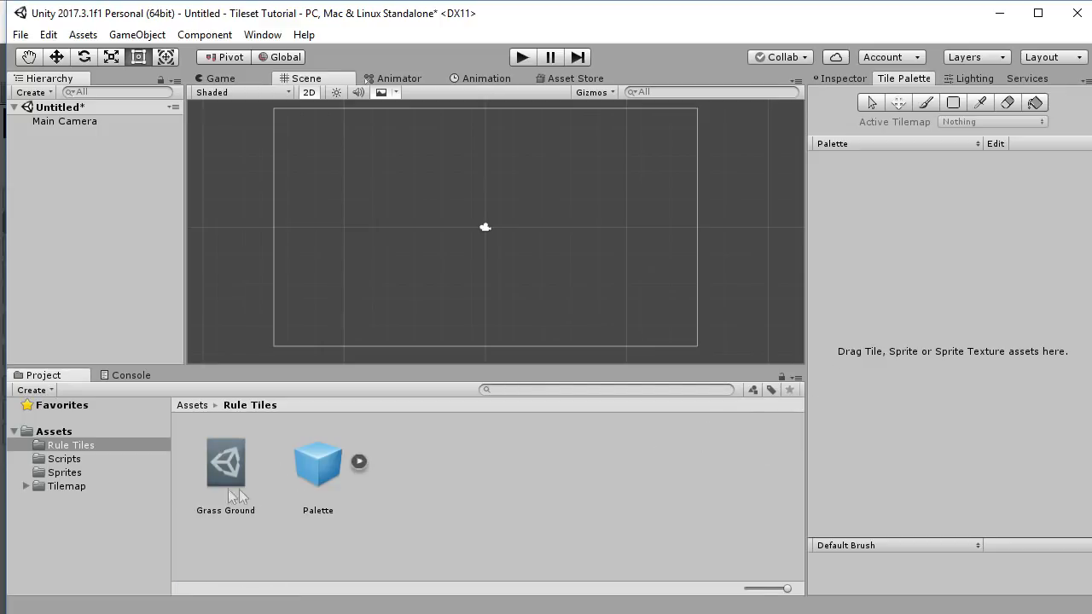
{"action": "left_click_drag", "start_coordinate": [215, 464], "coordinate": [983, 310]}
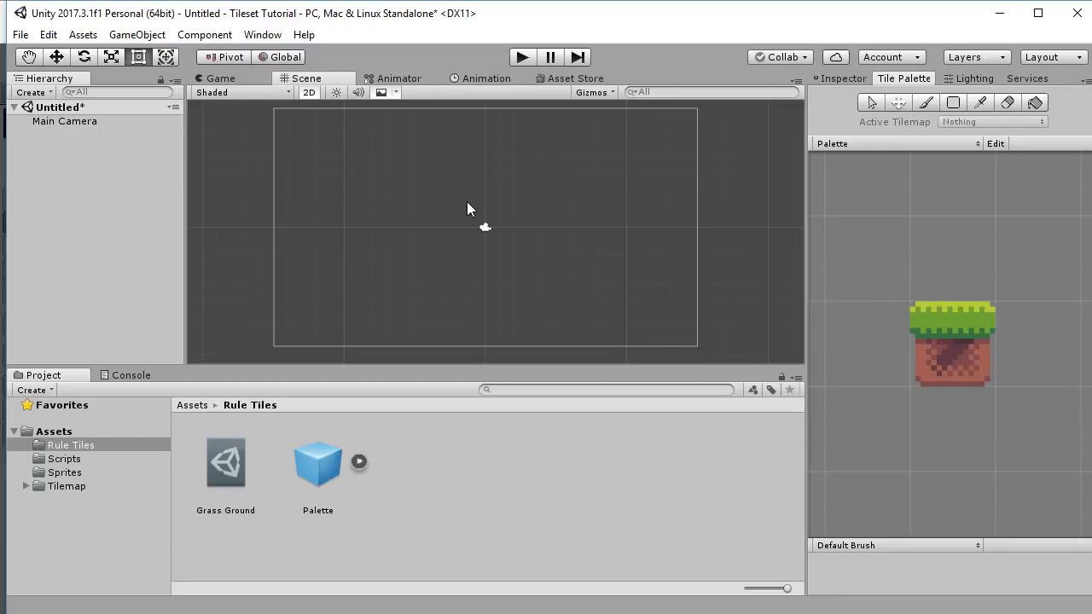
Add a tilemap to the scene and rename it Ground under Grid.
{"action": "right_click", "coordinate": [65, 157]}
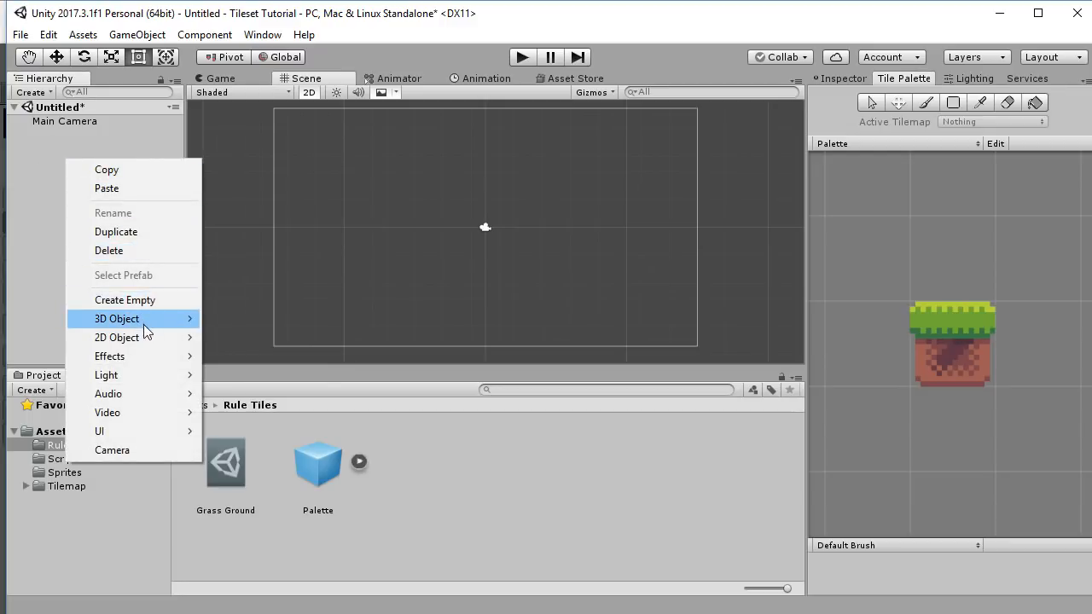
{"action": "mouse_move", "coordinate": [150, 338]}
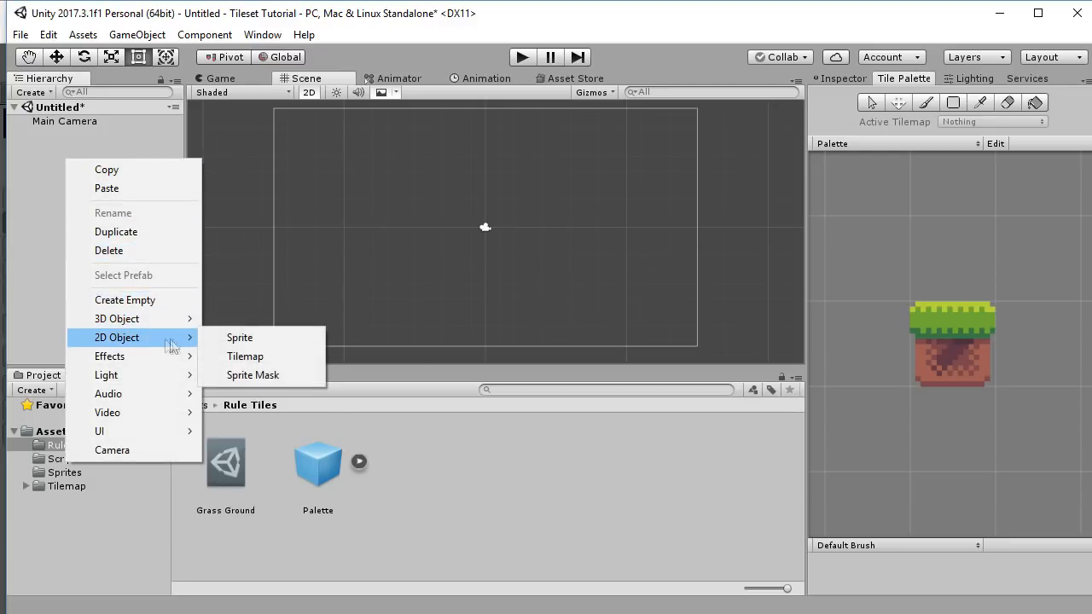
{"action": "left_click", "coordinate": [264, 357]}
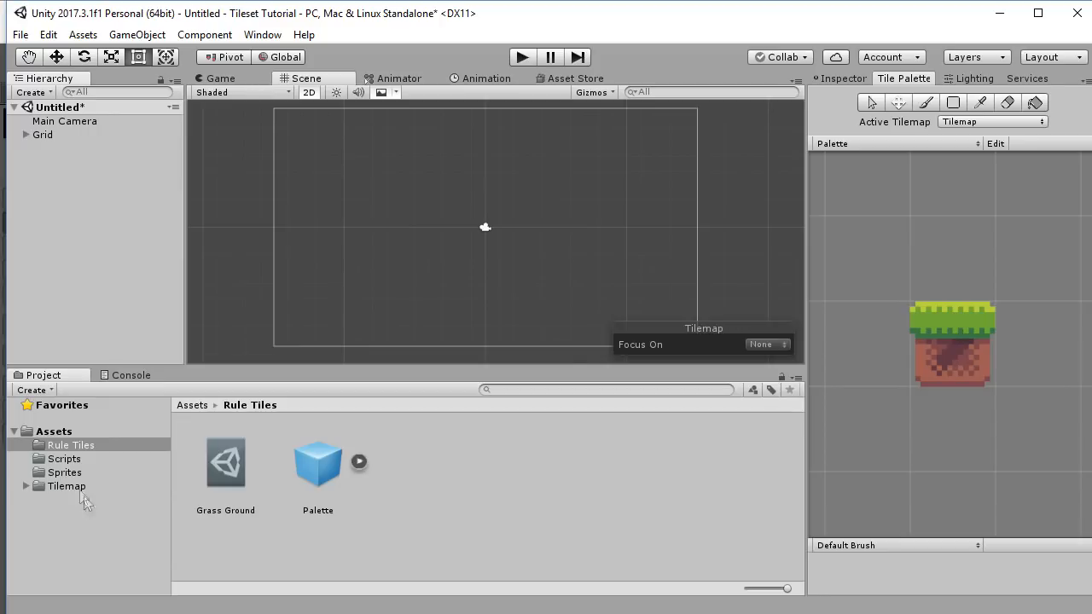
{"action": "left_click", "coordinate": [25, 135]}
{"action": "left_click", "coordinate": [62, 149]}
{"action": "left_click", "coordinate": [62, 149]}
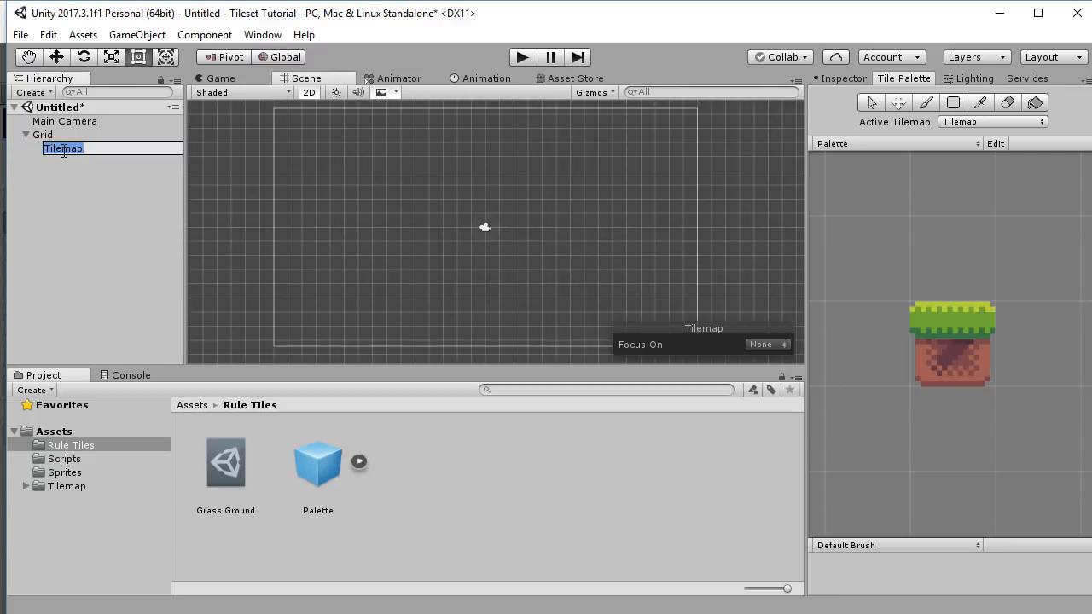
{"action": "type", "text": "Ground"}
{"action": "key", "text": "Return"}
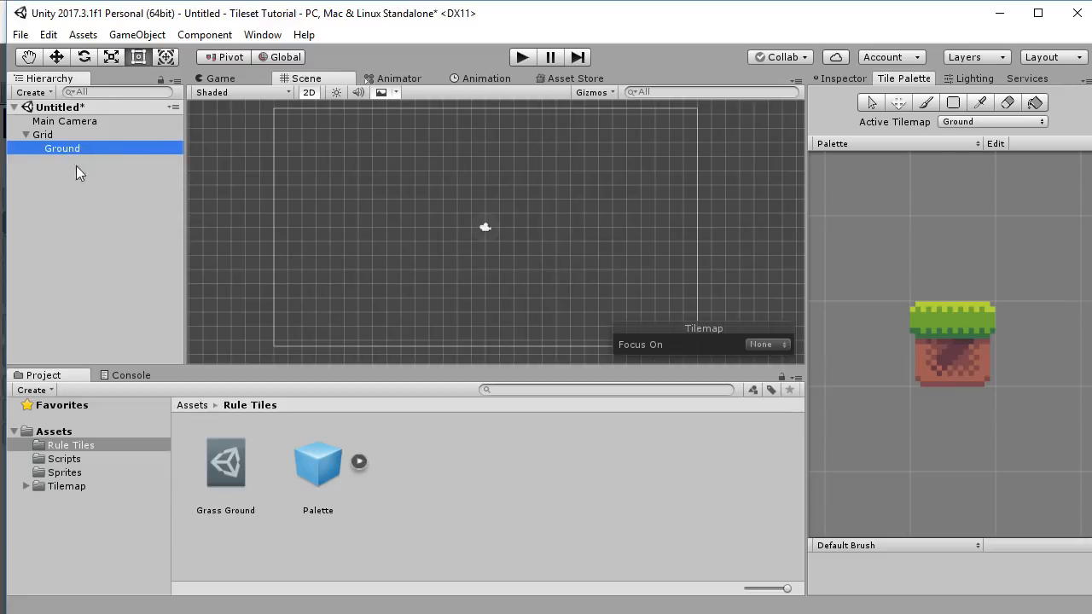
Test a second Tilemap as active target, switch back to Ground, then delete the extra Tilemap.
{"action": "left_click", "coordinate": [972, 122]}
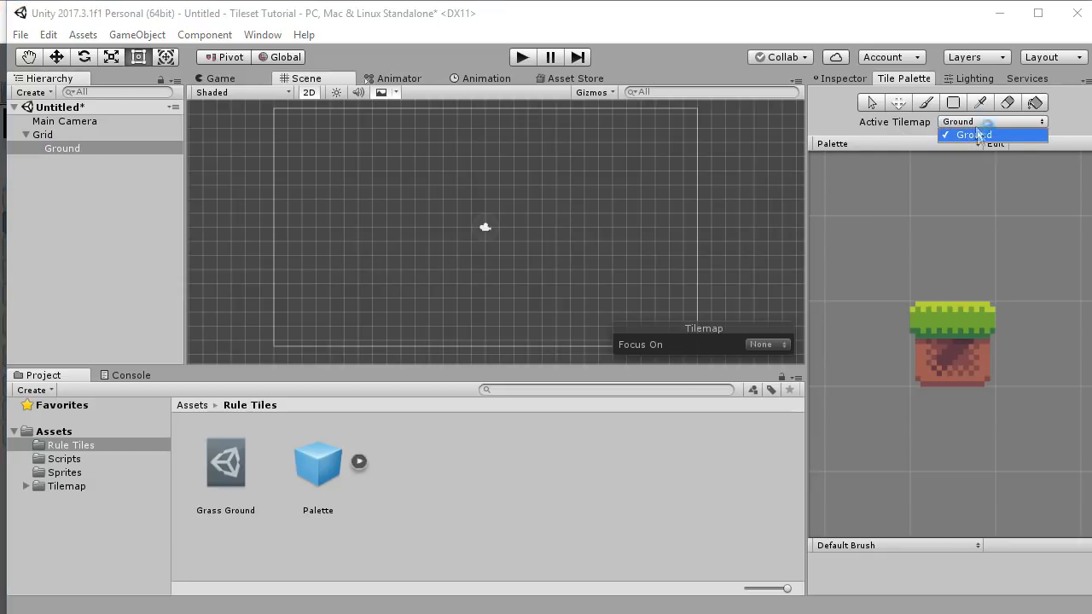
{"action": "left_click", "coordinate": [40, 134]}
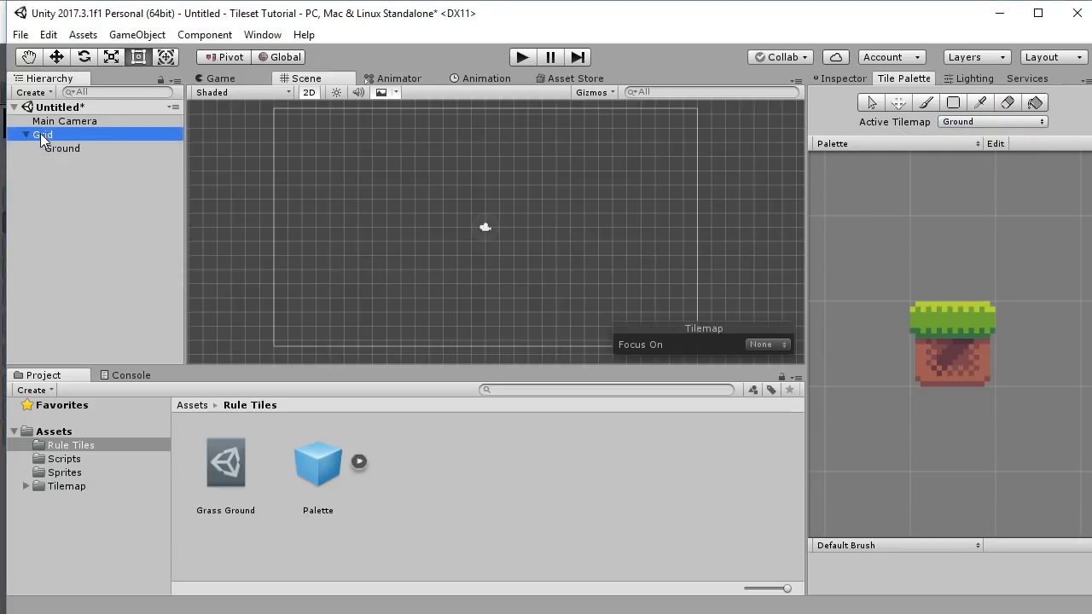
{"action": "right_click", "coordinate": [40, 134]}
{"action": "mouse_move", "coordinate": [99, 315]}
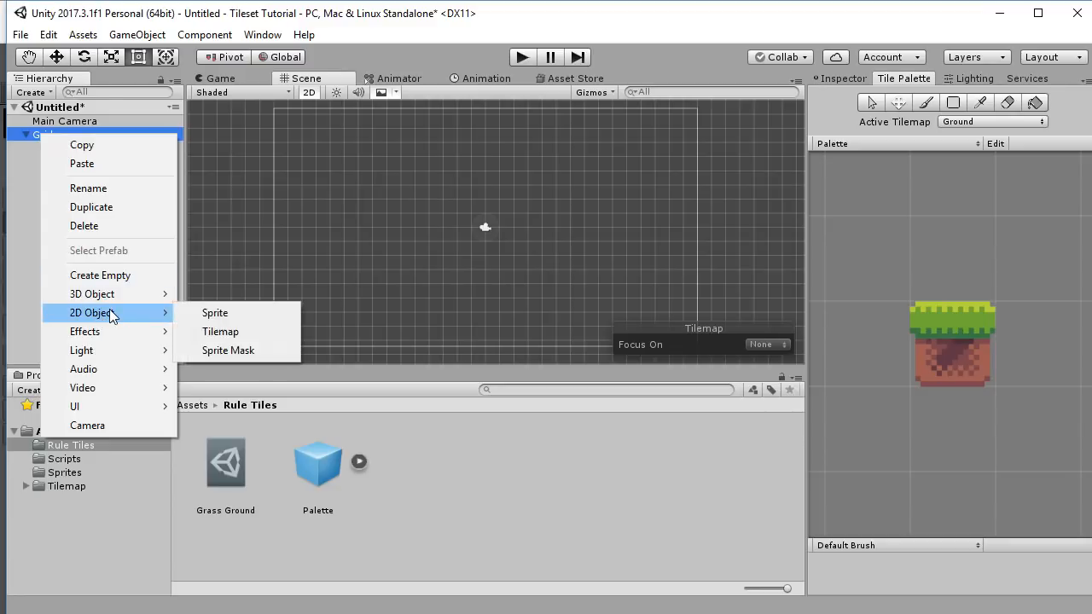
{"action": "left_click", "coordinate": [226, 332]}
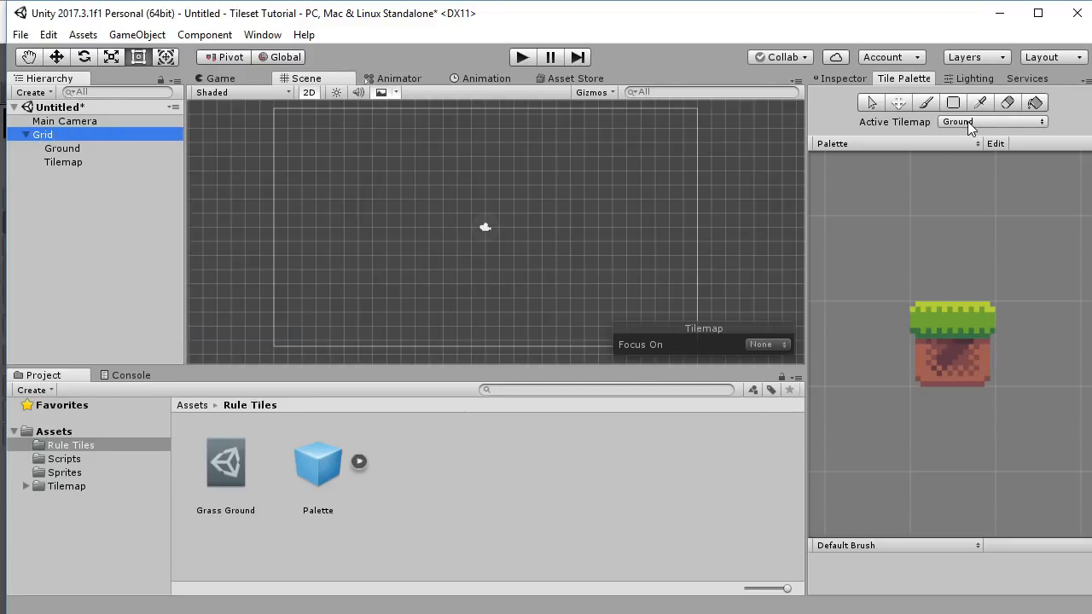
{"action": "left_click", "coordinate": [1005, 122]}
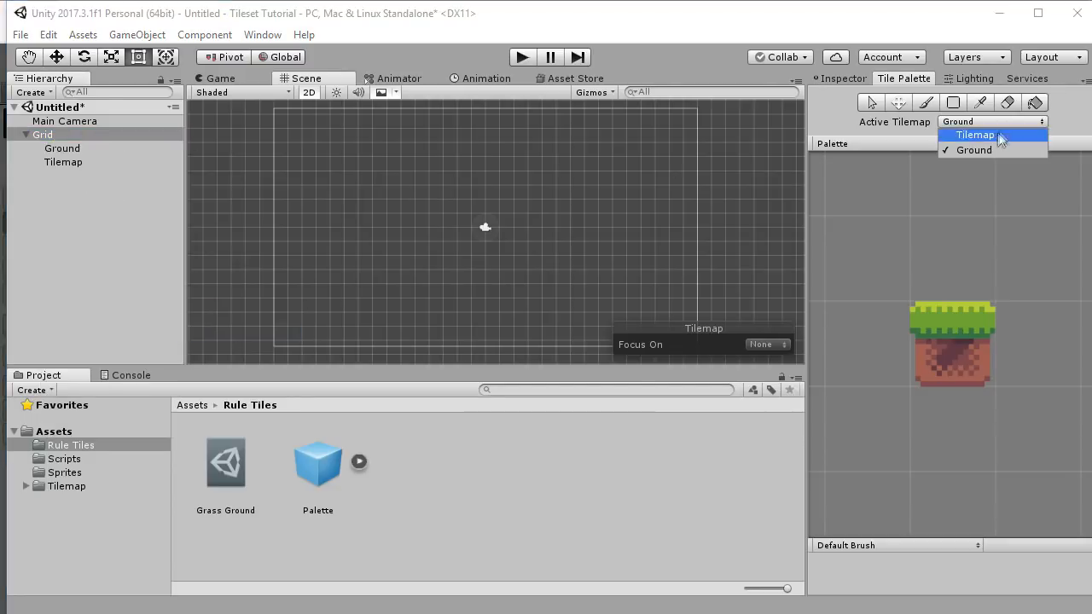
{"action": "left_click", "coordinate": [992, 134]}
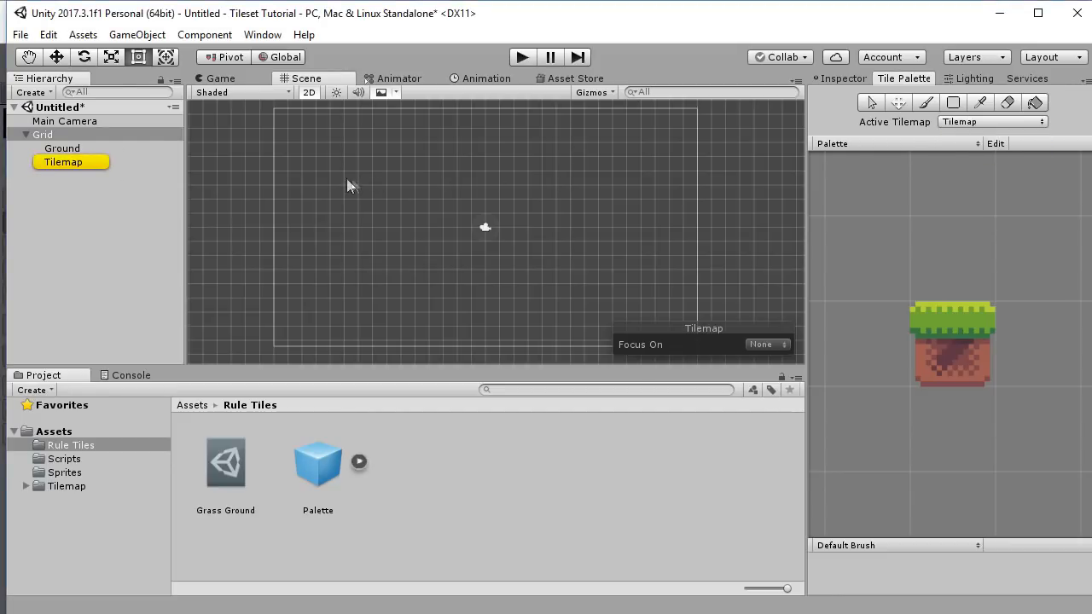
{"action": "left_click", "coordinate": [962, 122]}
{"action": "left_click", "coordinate": [962, 148]}
{"action": "left_click", "coordinate": [53, 162]}
{"action": "key", "text": "Delete"}
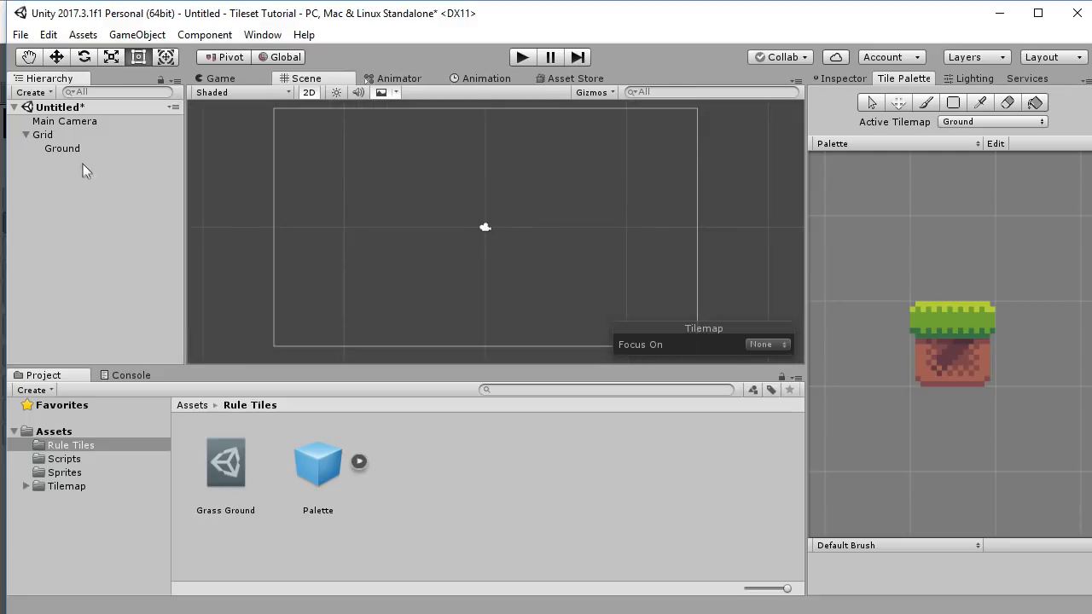
Try the Select tool on several cell areas, then shift a selection with the Move tool.
{"action": "left_click", "coordinate": [870, 103]}
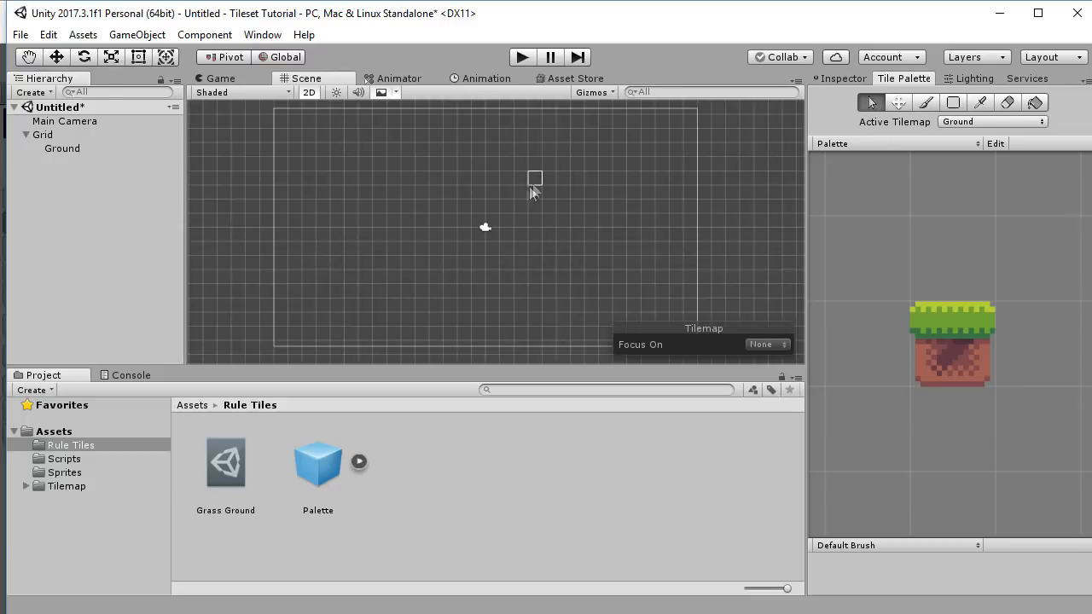
{"action": "left_click_drag", "start_coordinate": [418, 175], "coordinate": [595, 240]}
{"action": "left_click_drag", "start_coordinate": [303, 201], "coordinate": [442, 268]}
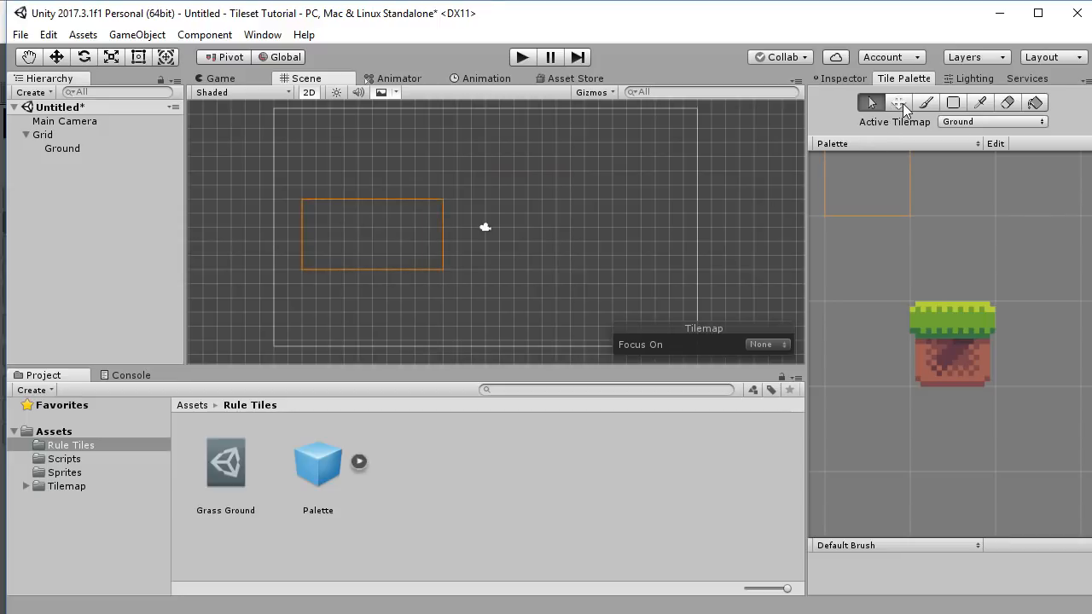
{"action": "left_click_drag", "start_coordinate": [457, 115], "coordinate": [584, 199]}
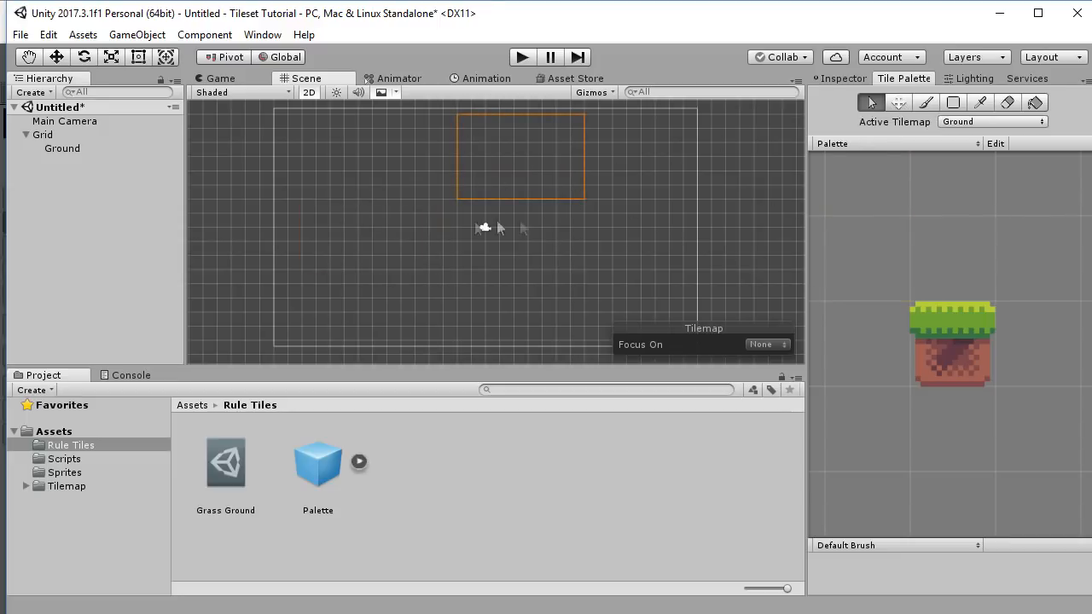
{"action": "left_click", "coordinate": [898, 102]}
{"action": "mouse_move", "coordinate": [518, 159]}
{"action": "left_mouse_down"}
{"action": "mouse_move", "coordinate": [597, 182]}
{"action": "mouse_move", "coordinate": [463, 236]}
{"action": "left_mouse_up"}
Try the Brush, Box Fill (previewing a rectangle), Picker and Fill tools.
{"action": "left_click", "coordinate": [925, 103]}
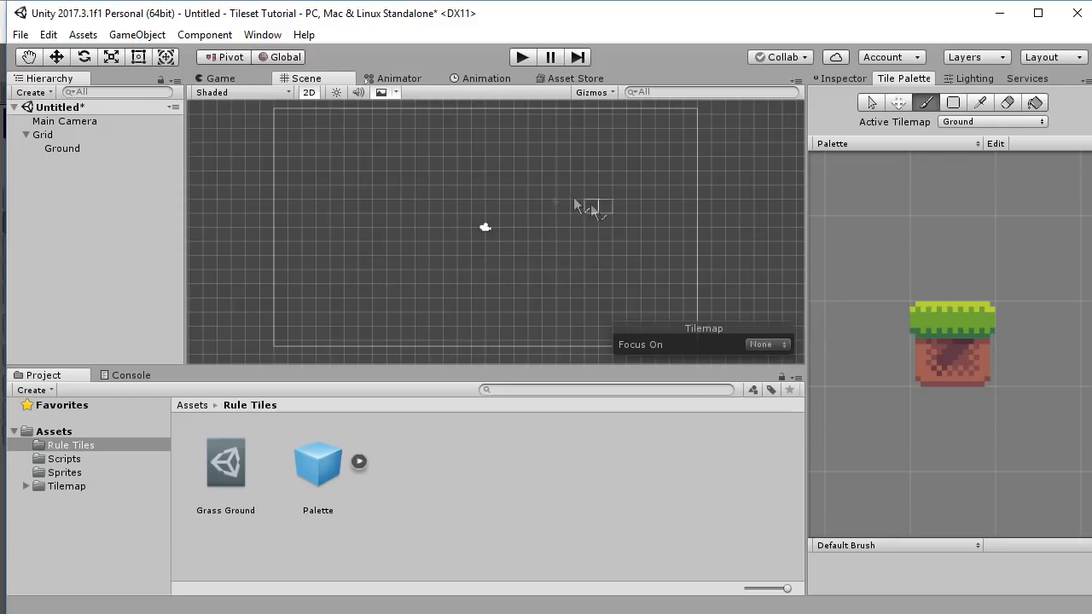
{"action": "left_click", "coordinate": [954, 106]}
{"action": "left_click_drag", "start_coordinate": [376, 178], "coordinate": [571, 246]}
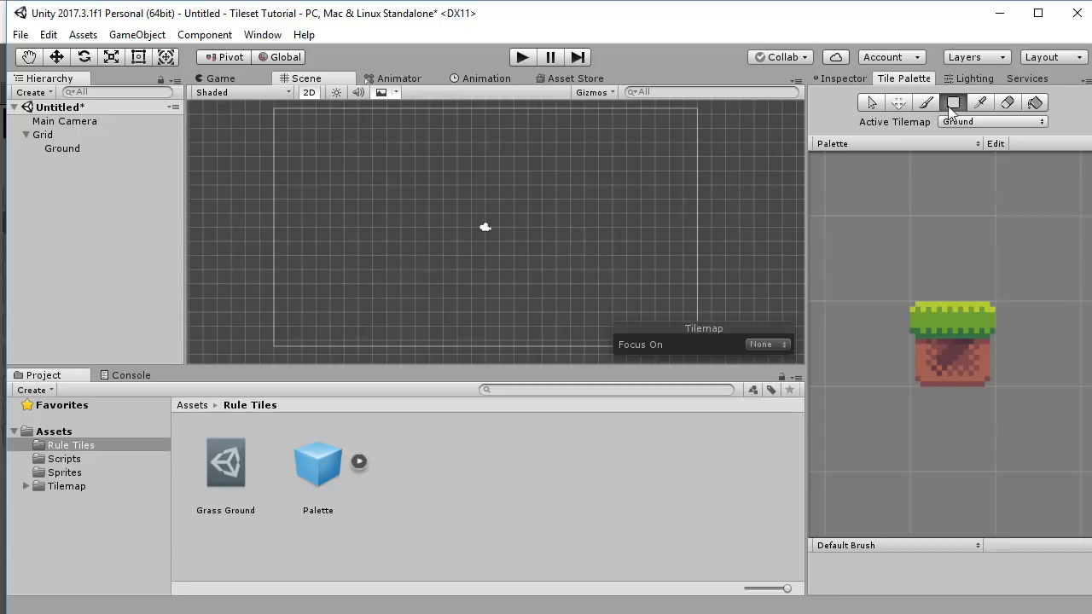
{"action": "left_click", "coordinate": [981, 105]}
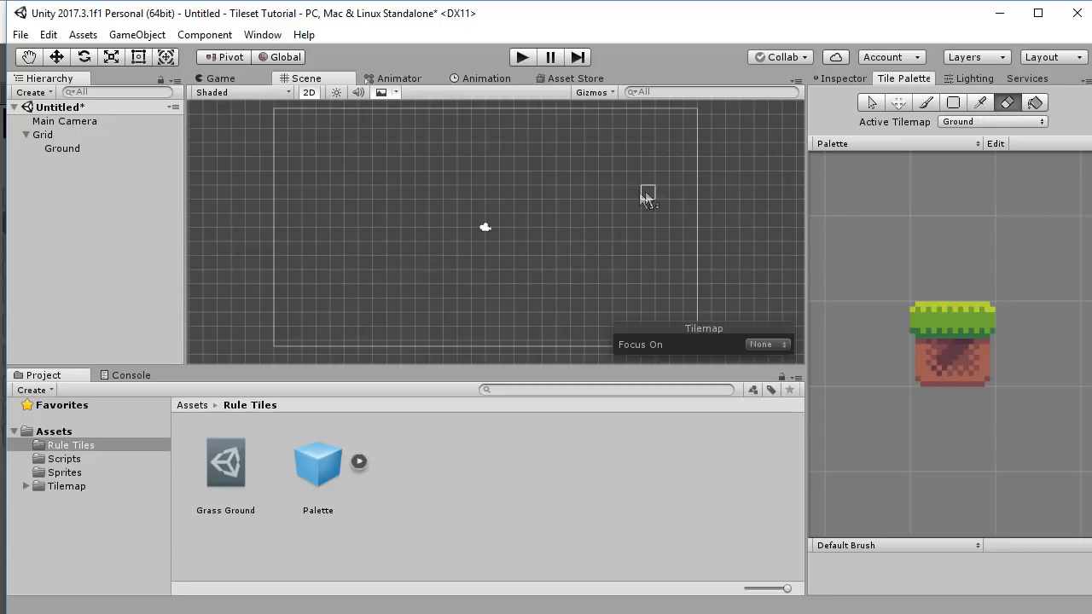
{"action": "left_click", "coordinate": [1035, 102]}
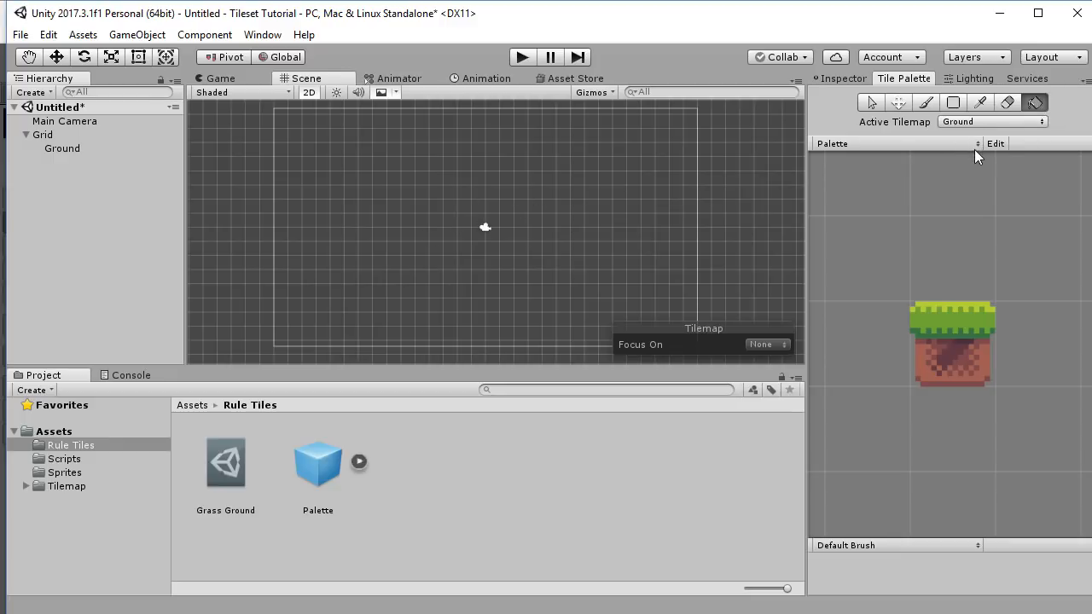
Choose Box Fill and select the Grass Ground tile in the palette.
{"action": "left_click", "coordinate": [953, 103]}
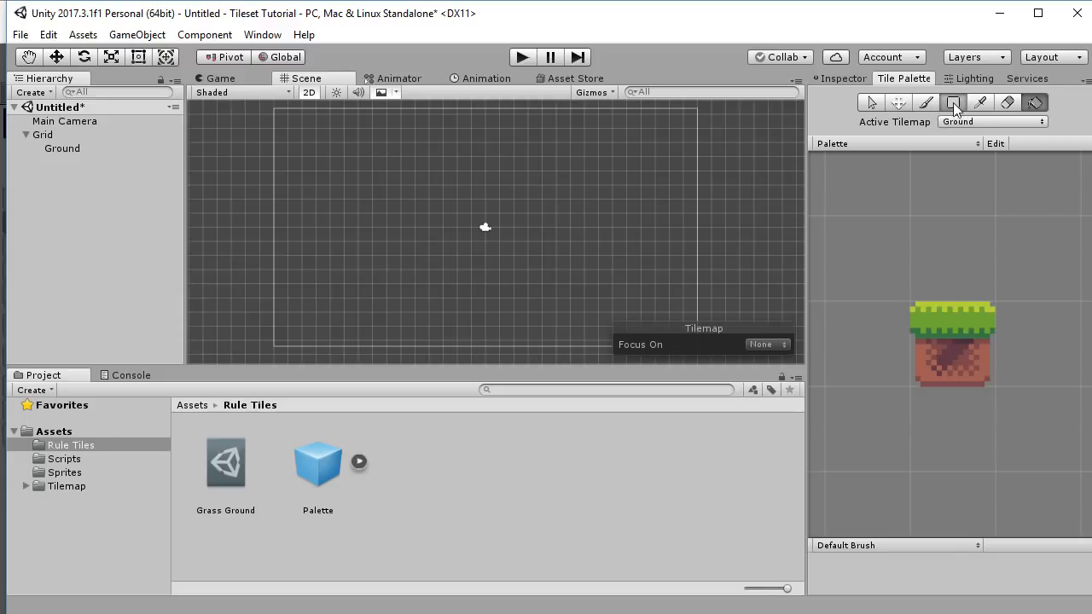
{"action": "left_click", "coordinate": [949, 348]}
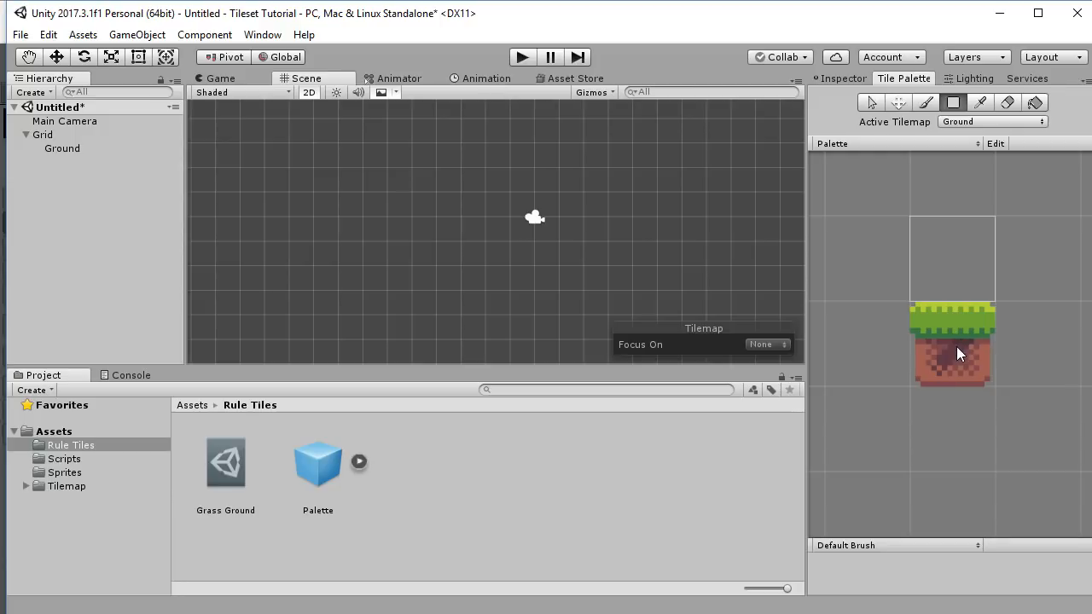
{"action": "left_click", "coordinate": [956, 346]}
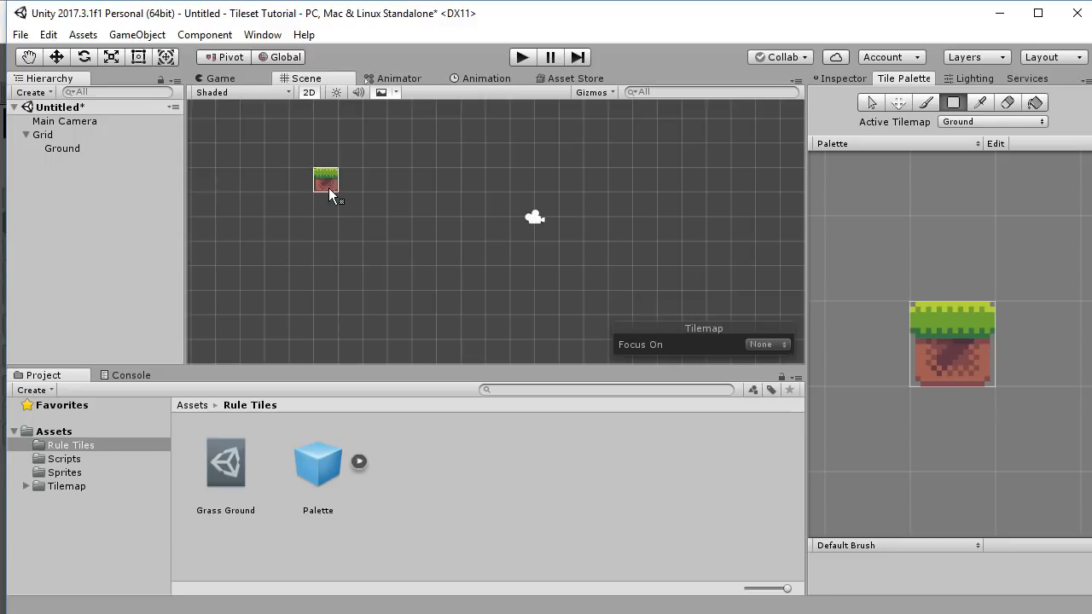
Box Fill three grass platforms: a large one at left, a five-tile upper-right one, and a lower one.
{"action": "mouse_move", "coordinate": [329, 187]}
{"action": "left_mouse_down"}
{"action": "mouse_move", "coordinate": [395, 240]}
{"action": "mouse_move", "coordinate": [452, 253]}
{"action": "left_mouse_up"}
{"action": "left_click_drag", "start_coordinate": [620, 228], "coordinate": [712, 257]}
{"action": "scroll", "coordinate": [623, 232], "scroll_direction": "down", "scroll_amount": 1}
{"action": "middle_click_drag", "start_coordinate": [624, 232], "coordinate": [590, 321]}
{"action": "left_click_drag", "start_coordinate": [544, 205], "coordinate": [627, 242]}
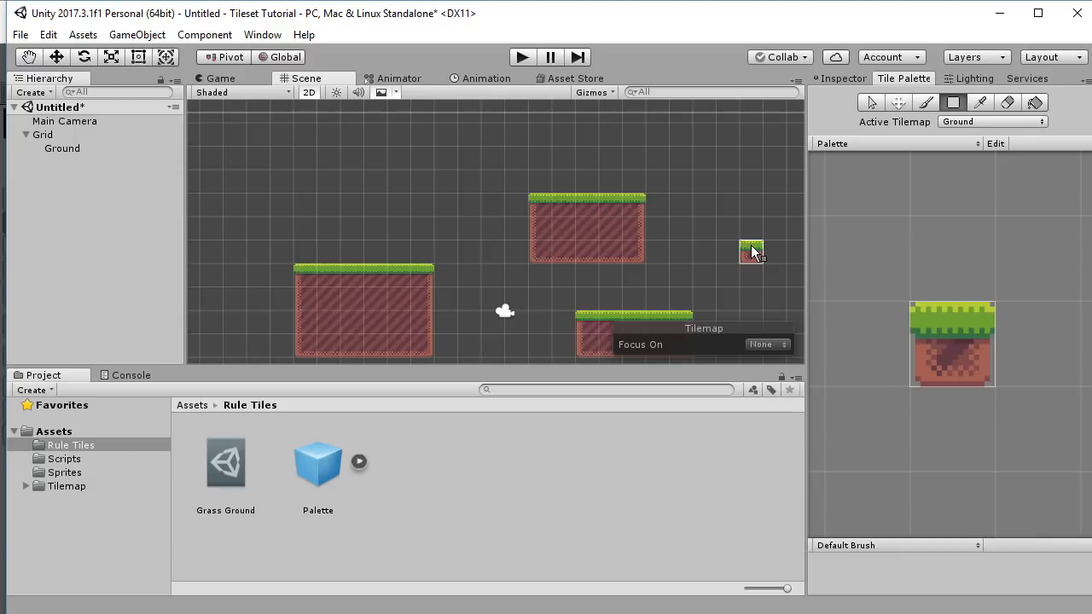
Switch to the Select tool and select the Grass Ground asset in the Project window.
{"action": "left_click", "coordinate": [871, 102]}
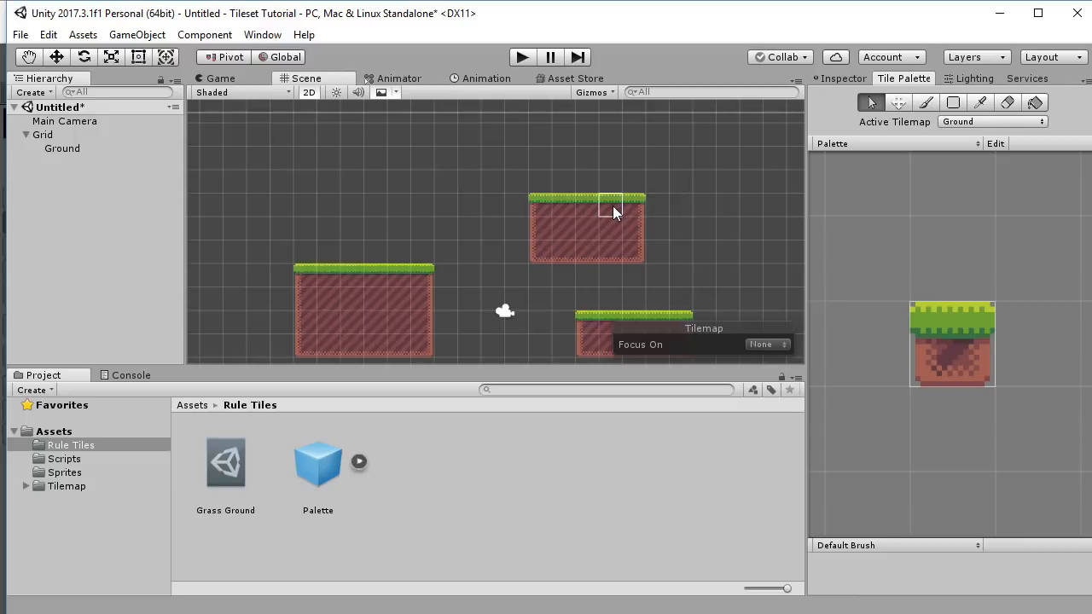
{"action": "left_click", "coordinate": [226, 465]}
{"action": "left_click", "coordinate": [903, 78]}
{"action": "left_click", "coordinate": [311, 500]}
{"action": "left_click", "coordinate": [219, 469]}
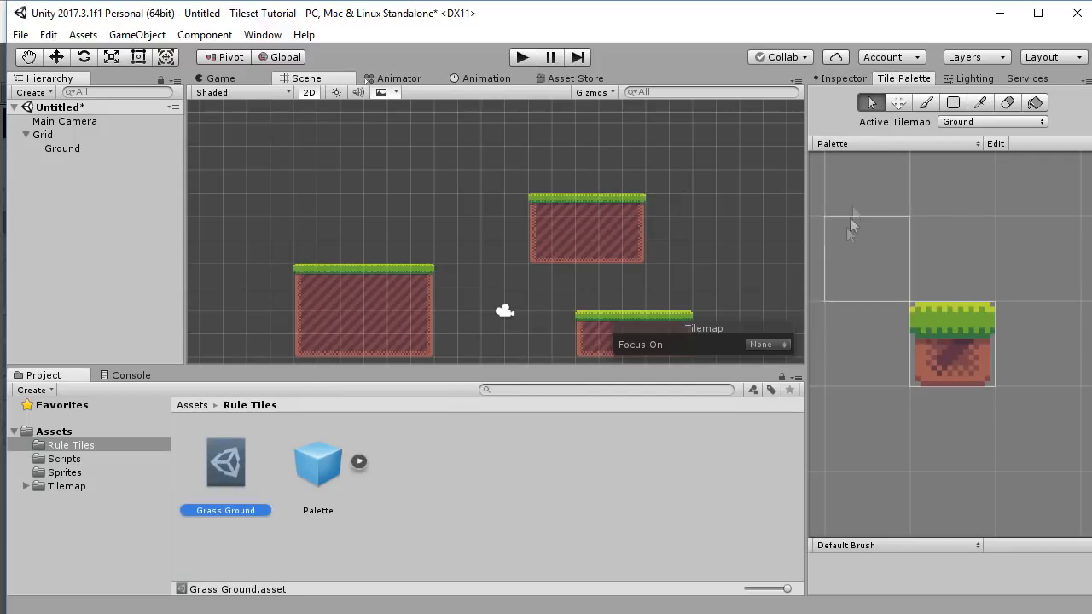
Show the Grass Ground rule tile's Tiling Rules in the Inspector.
{"action": "left_click", "coordinate": [848, 78]}
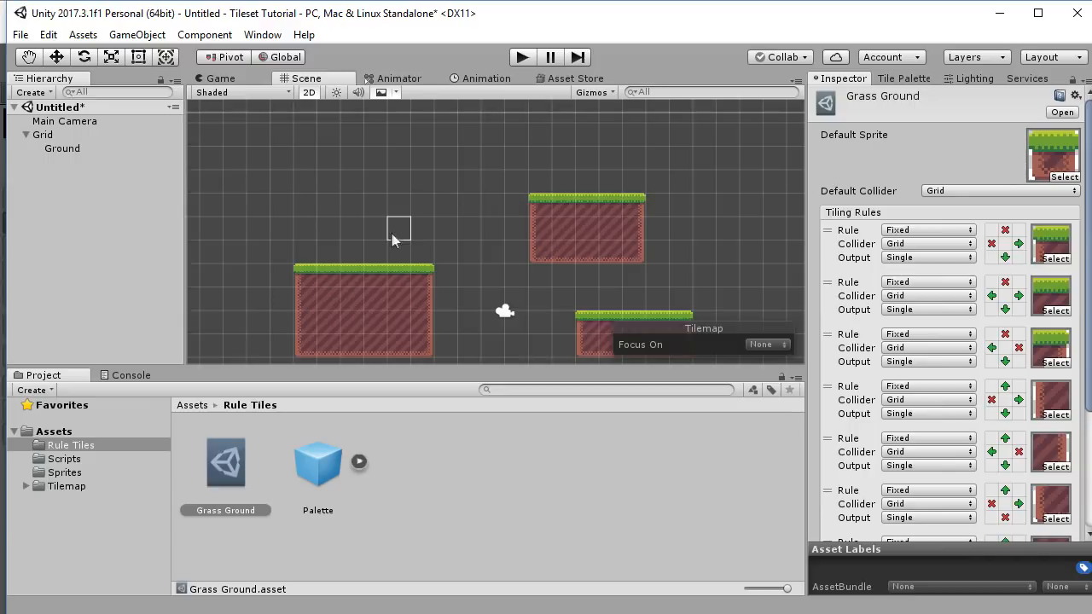
Box Fill a small 3x2 grass platform and a 6x3 grass block between platforms.
{"action": "left_click", "coordinate": [892, 78]}
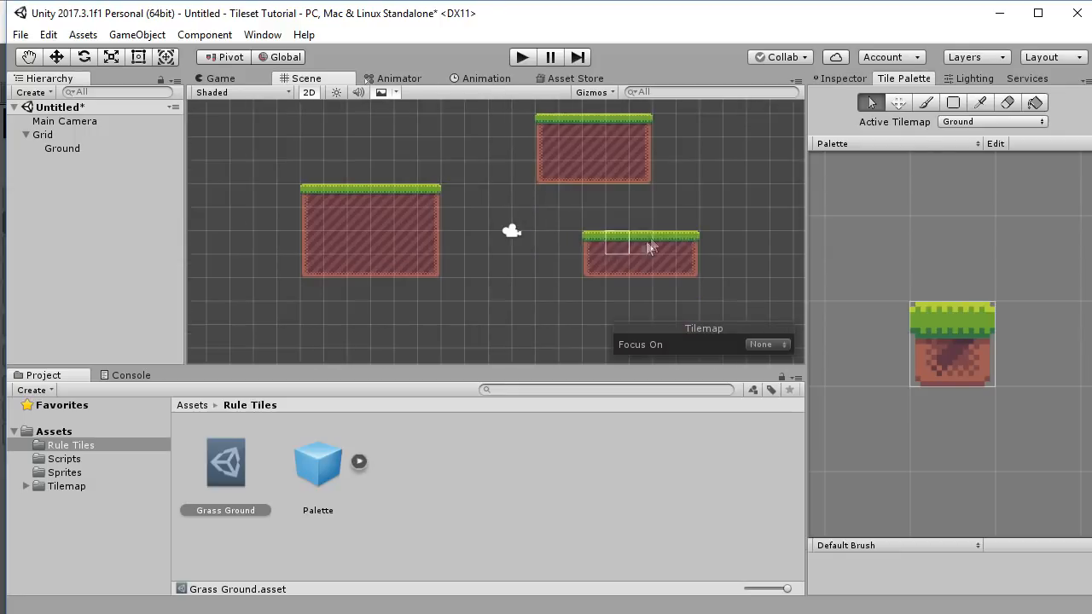
{"action": "middle_click_drag", "start_coordinate": [651, 244], "coordinate": [386, 245]}
{"action": "left_click_drag", "start_coordinate": [482, 145], "coordinate": [594, 228]}
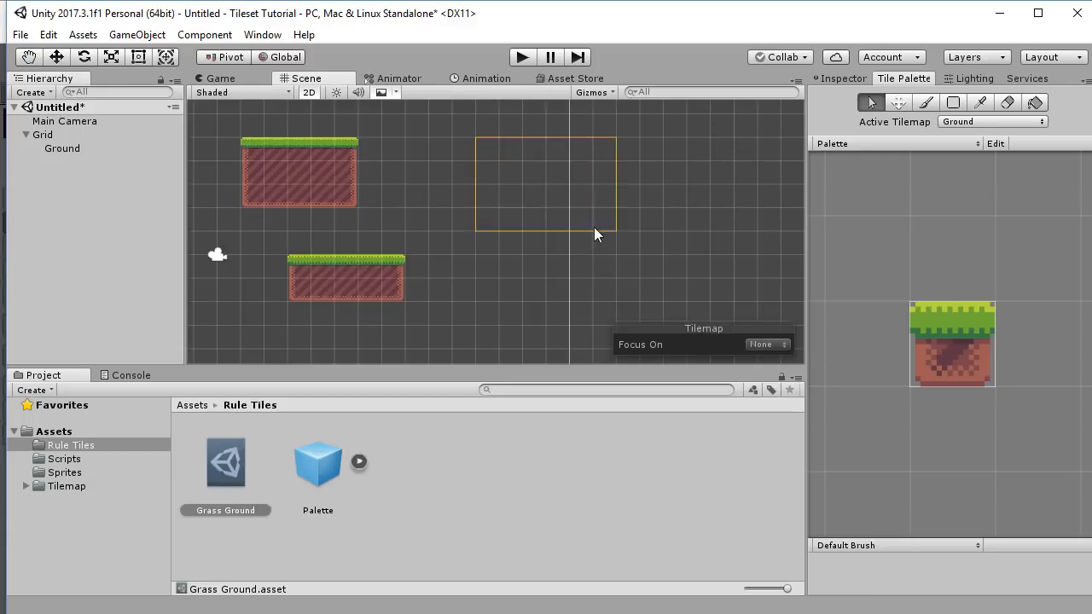
{"action": "left_click", "coordinate": [954, 102]}
{"action": "left_click_drag", "start_coordinate": [511, 219], "coordinate": [556, 242]}
{"action": "middle_click_drag", "start_coordinate": [463, 292], "coordinate": [755, 238]}
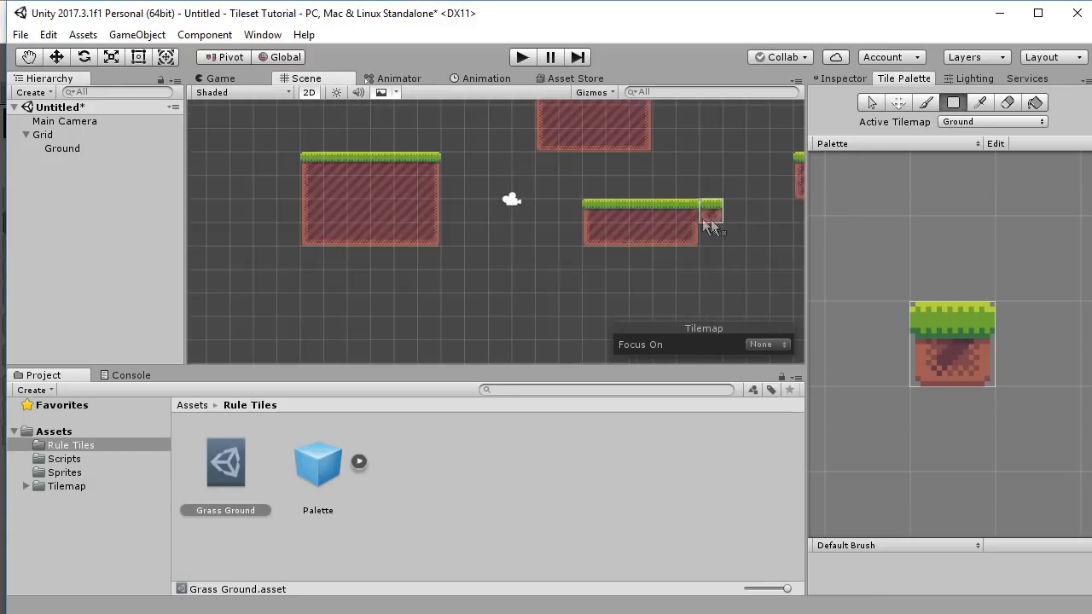
{"action": "middle_click_drag", "start_coordinate": [640, 184], "coordinate": [712, 262]}
{"action": "left_click_drag", "start_coordinate": [498, 199], "coordinate": [618, 243]}
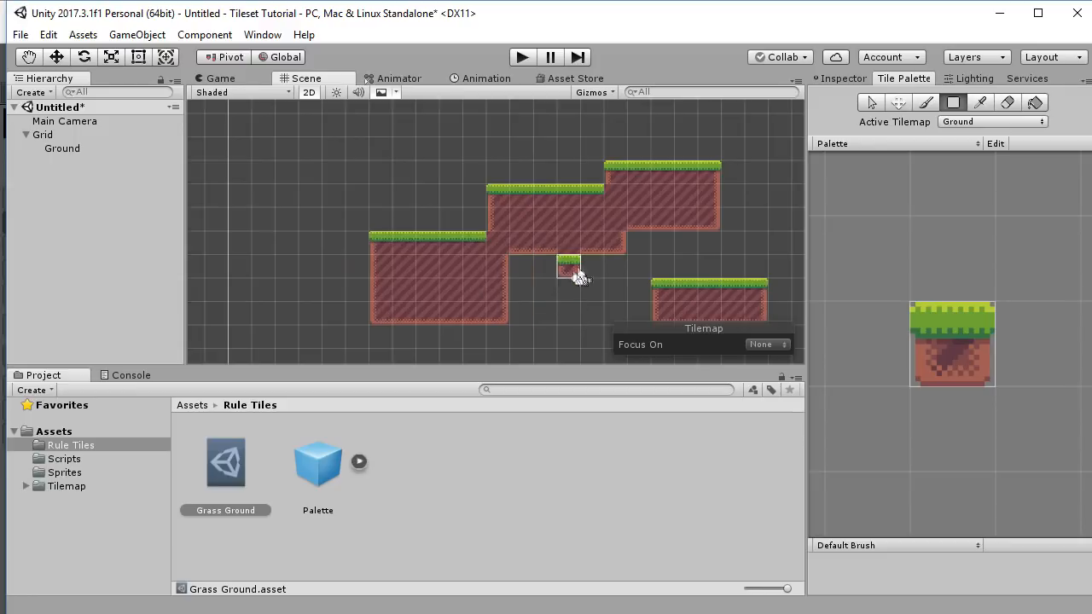
Paint ground tiles below the platforms, extending a ground wall several tiles downward.
{"action": "scroll", "coordinate": [494, 285], "scroll_direction": "up", "scroll_amount": 2}
{"action": "scroll", "coordinate": [486, 265], "scroll_direction": "up", "scroll_amount": 6}
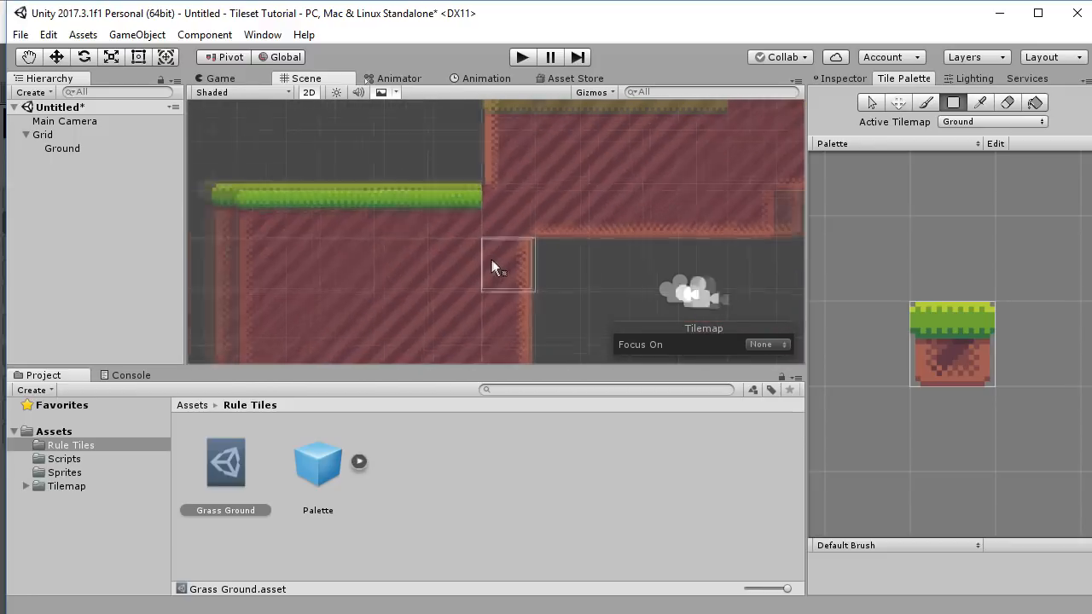
{"action": "left_click", "coordinate": [509, 300]}
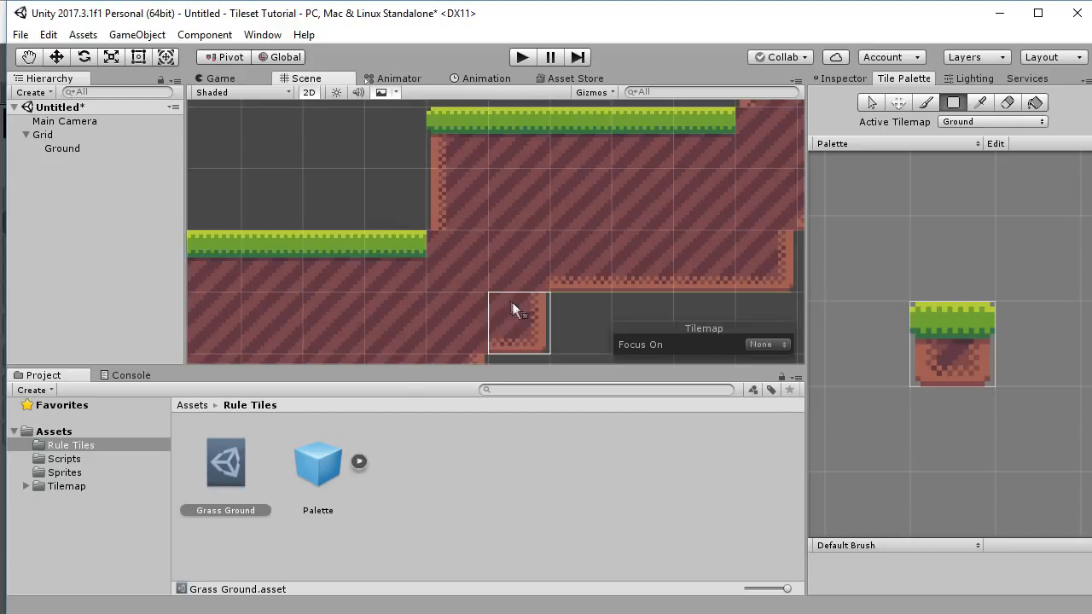
{"action": "middle_click_drag", "start_coordinate": [415, 356], "coordinate": [322, 156]}
{"action": "mouse_move", "coordinate": [450, 167]}
{"action": "middle_mouse_down"}
{"action": "mouse_move", "coordinate": [454, 322]}
{"action": "mouse_move", "coordinate": [489, 281]}
{"action": "middle_mouse_up"}
{"action": "left_click", "coordinate": [419, 327]}
{"action": "left_click", "coordinate": [485, 344]}
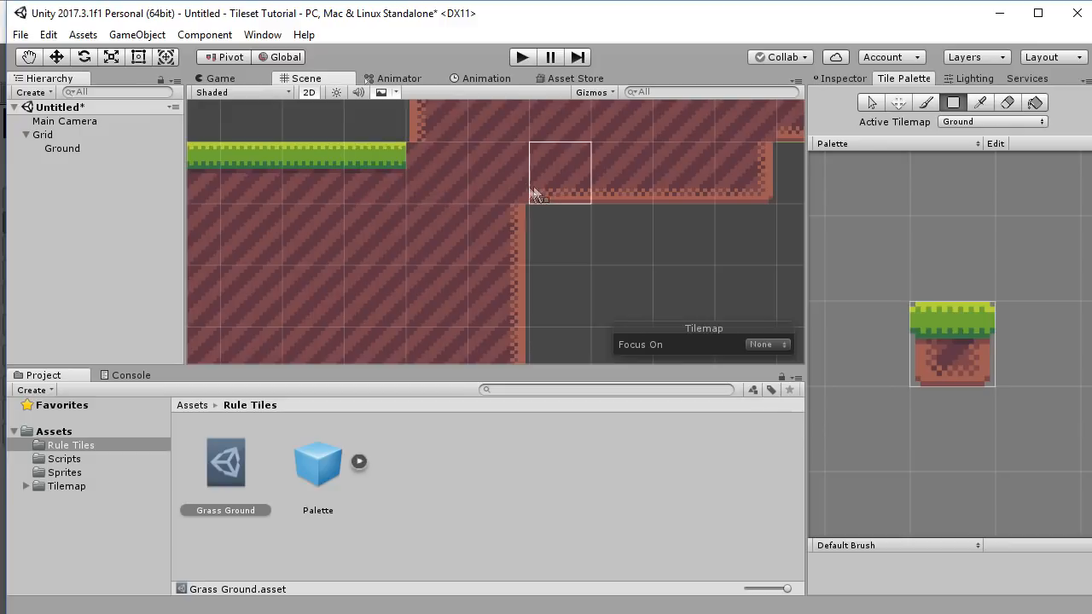
Pan and zoom around the level to inspect the inner corners, then show Grass Ground's rules.
{"action": "scroll", "coordinate": [573, 264], "scroll_direction": "down", "scroll_amount": 2}
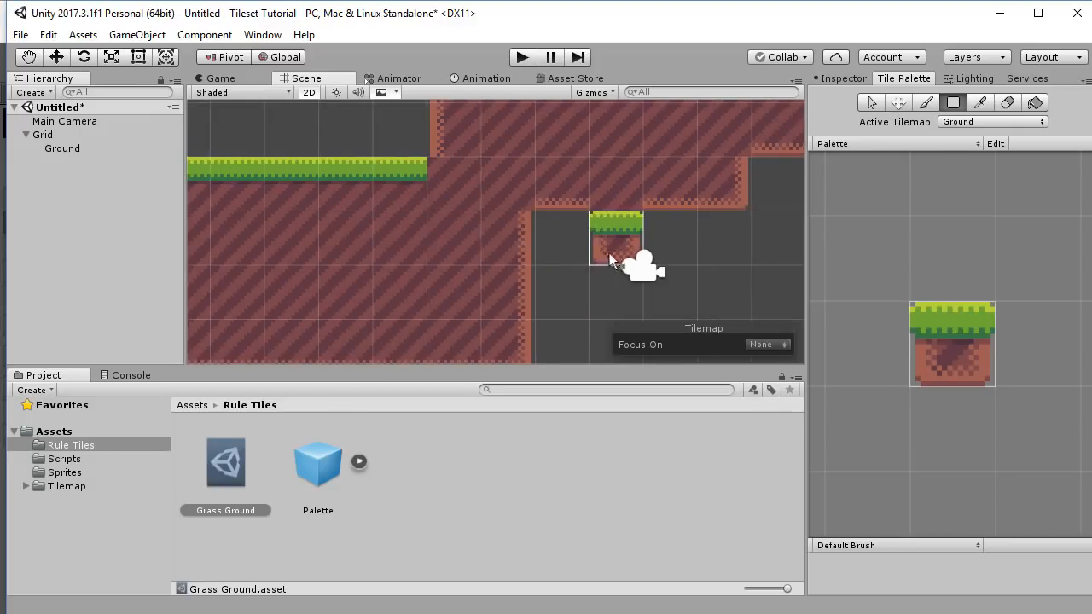
{"action": "middle_click_drag", "start_coordinate": [721, 223], "coordinate": [716, 254]}
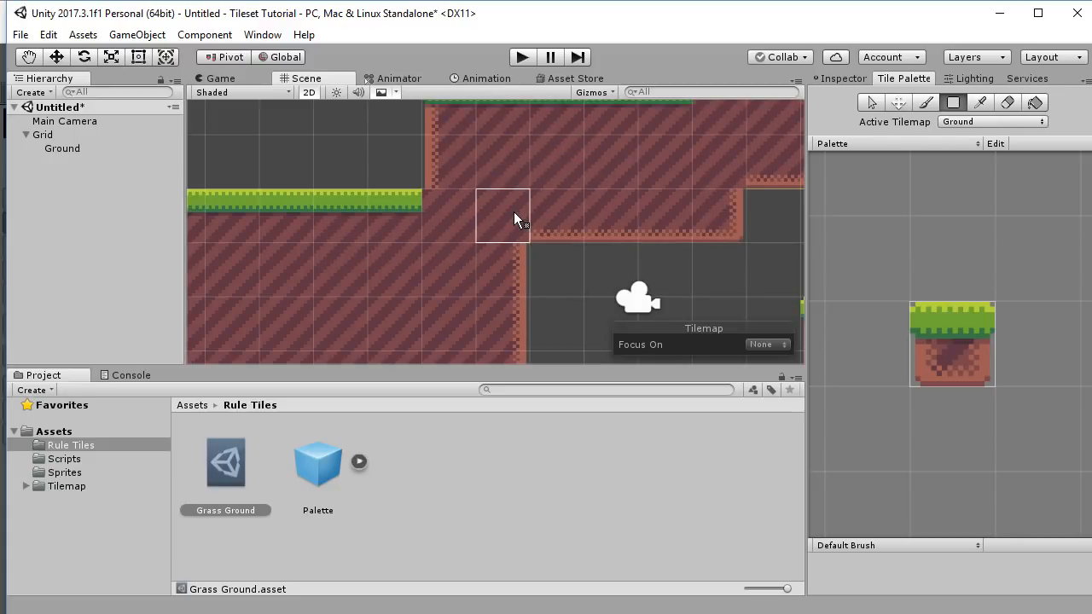
{"action": "middle_click_drag", "start_coordinate": [532, 247], "coordinate": [389, 228]}
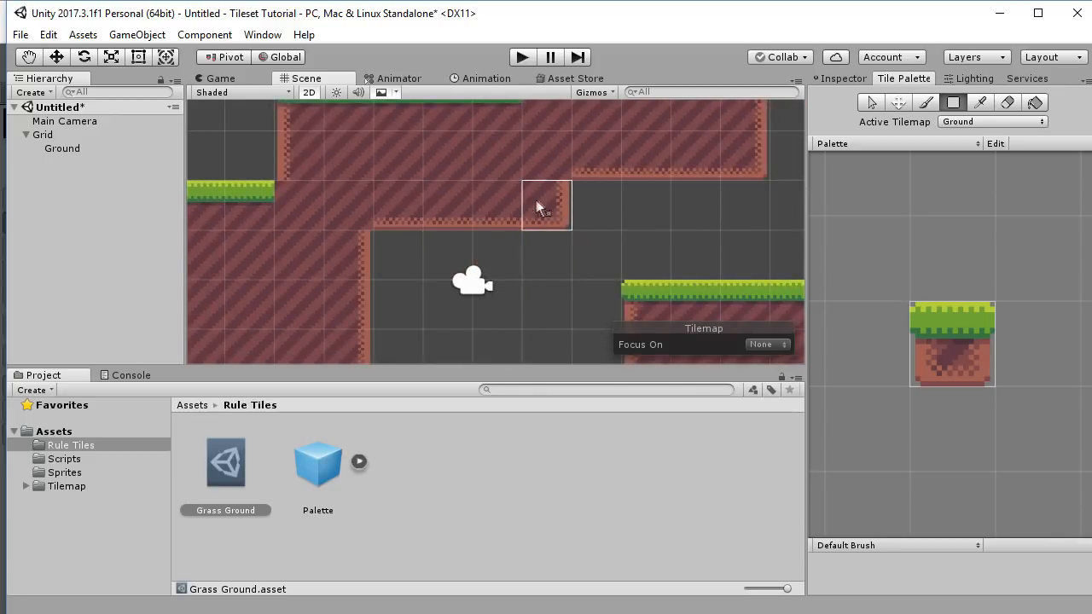
{"action": "scroll", "coordinate": [536, 199], "scroll_direction": "up", "scroll_amount": 5}
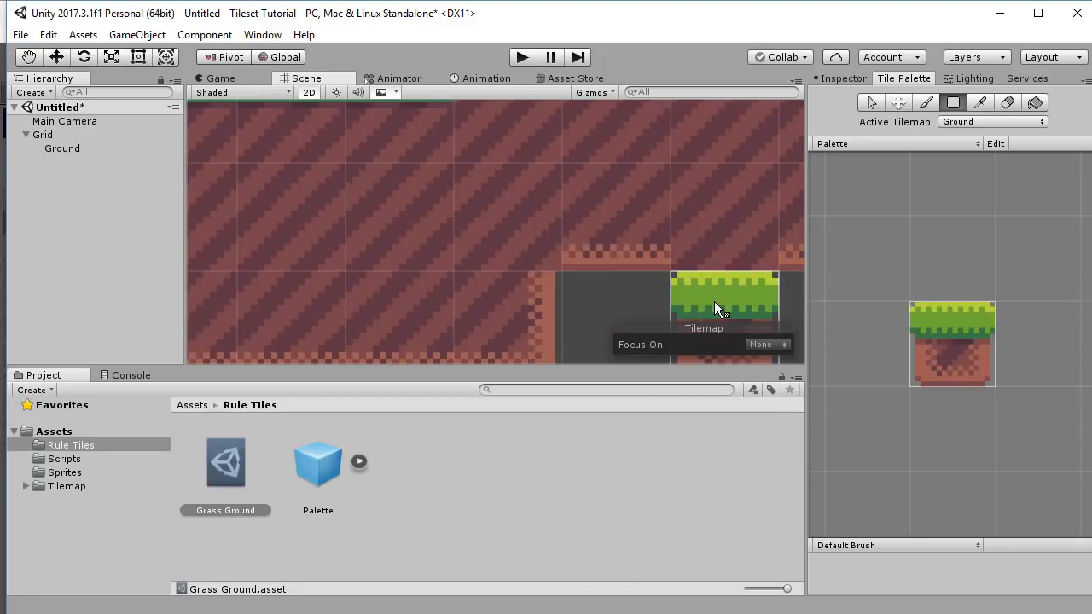
{"action": "scroll", "coordinate": [714, 301], "scroll_direction": "down", "scroll_amount": 5}
{"action": "middle_click_drag", "start_coordinate": [678, 282], "coordinate": [680, 174]}
{"action": "middle_click_drag", "start_coordinate": [689, 238], "coordinate": [673, 278]}
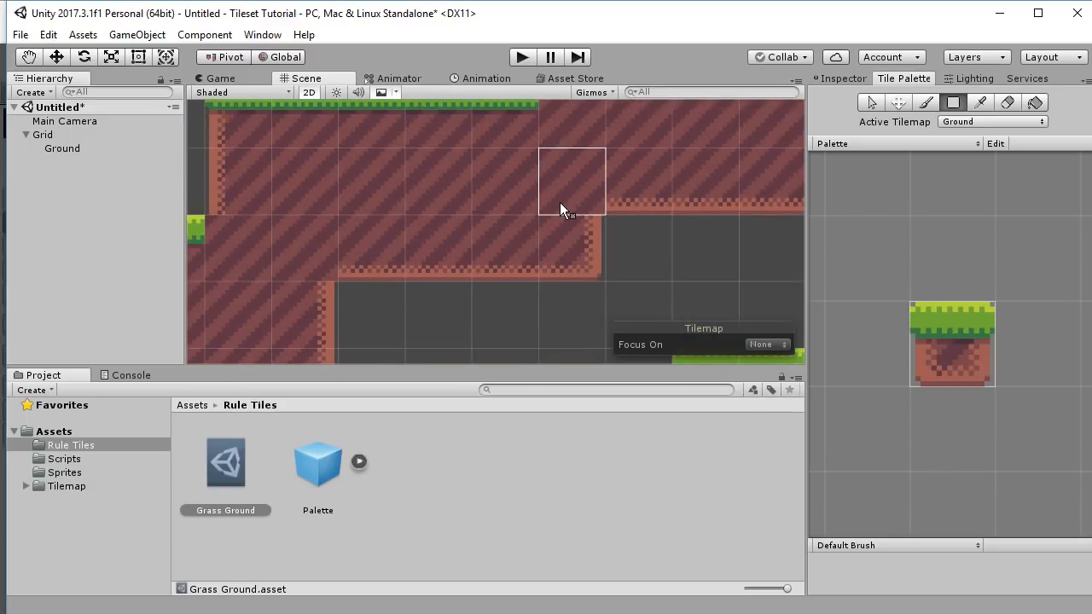
{"action": "left_click", "coordinate": [854, 84]}
Add a rule requiring ground above, left, right and below, using the plain dirt sprite.
{"action": "scroll", "coordinate": [993, 354], "scroll_direction": "down", "scroll_amount": 3}
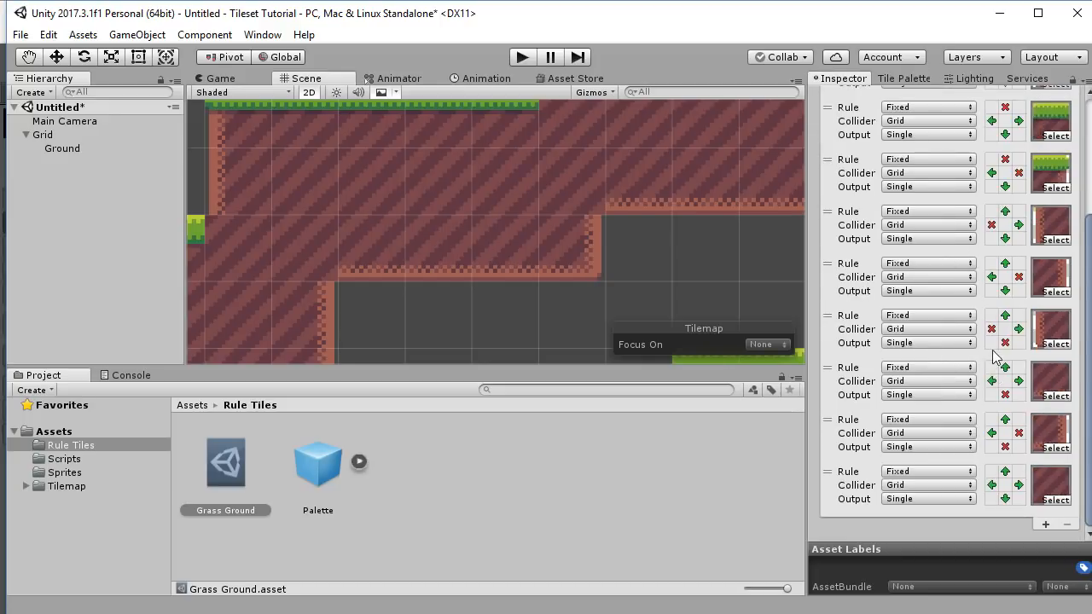
{"action": "left_click", "coordinate": [1045, 523]}
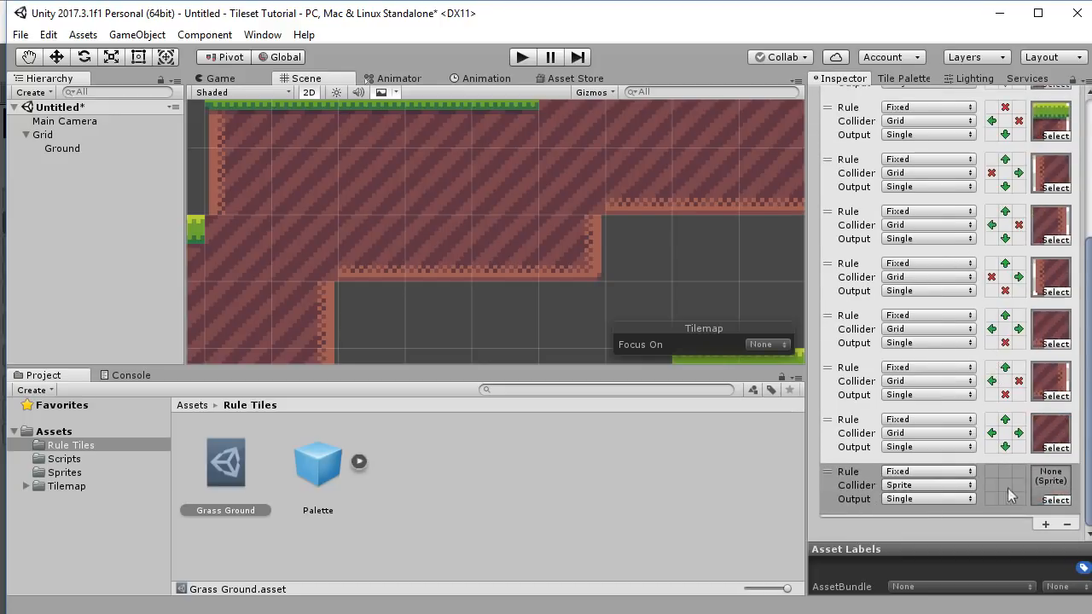
{"action": "left_click", "coordinate": [1004, 472]}
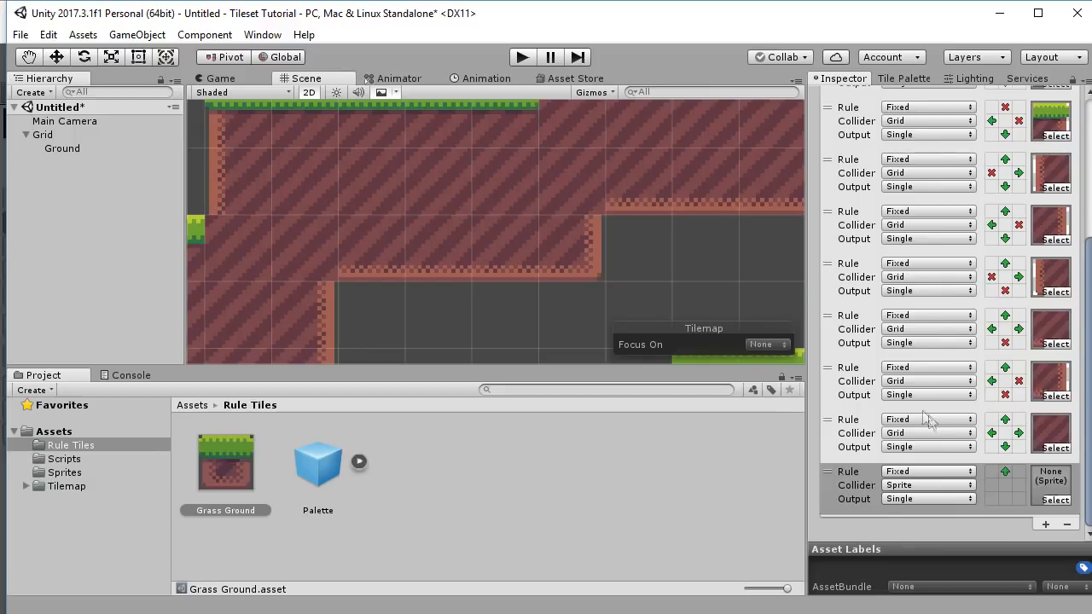
{"action": "left_click", "coordinate": [991, 484]}
{"action": "left_click", "coordinate": [1016, 484]}
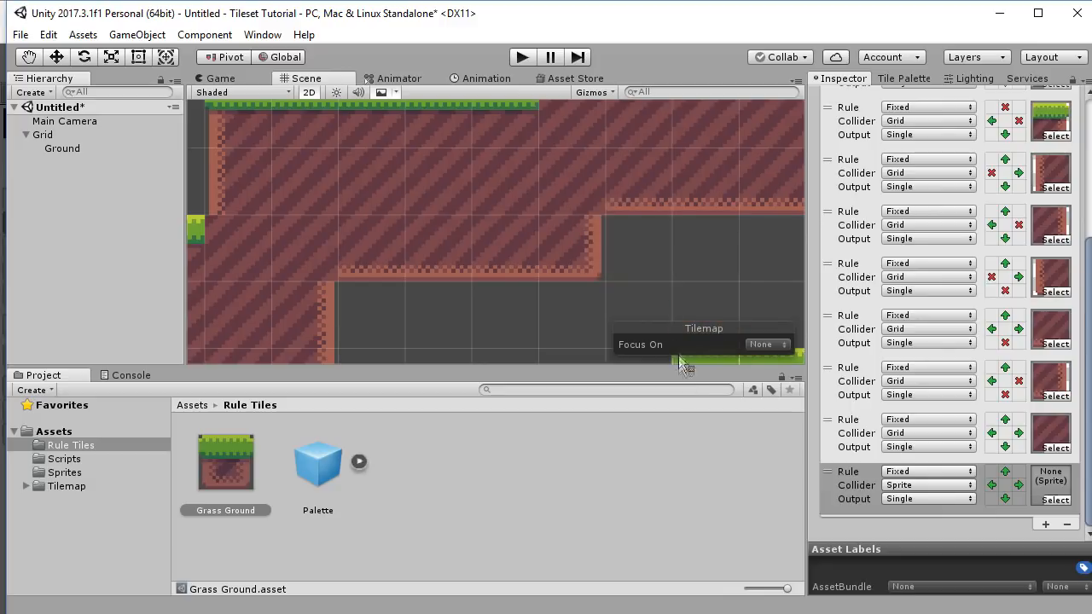
{"action": "left_click", "coordinate": [1004, 498]}
{"action": "left_click", "coordinate": [73, 473]}
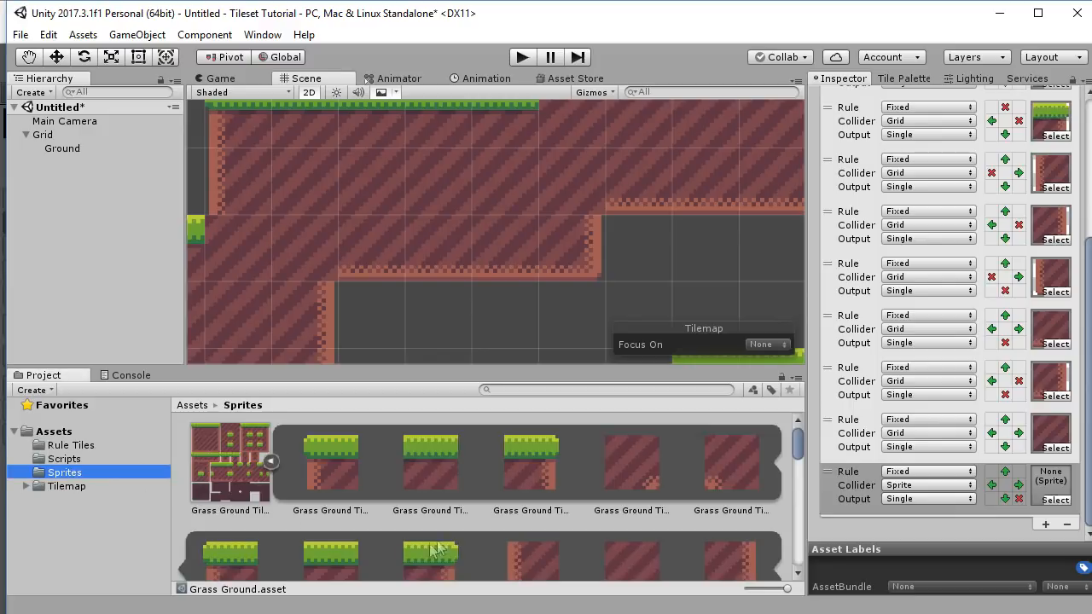
{"action": "left_click_drag", "start_coordinate": [631, 467], "coordinate": [1054, 488]}
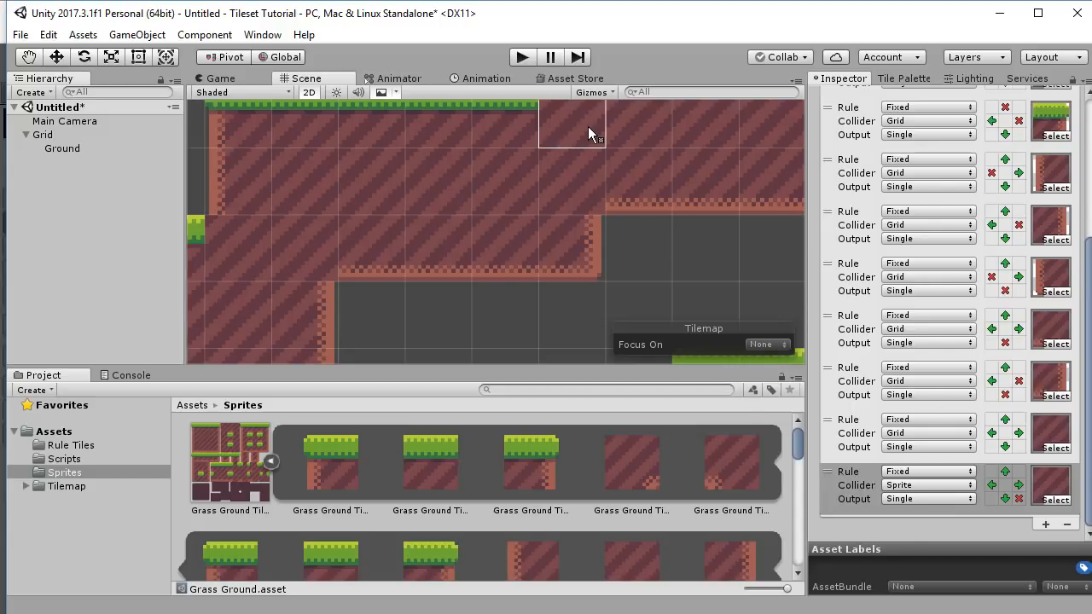
Paint a test ground tile and move the new rule up above the previous rule.
{"action": "left_click", "coordinate": [564, 234]}
{"action": "left_click_drag", "start_coordinate": [832, 471], "coordinate": [829, 425]}
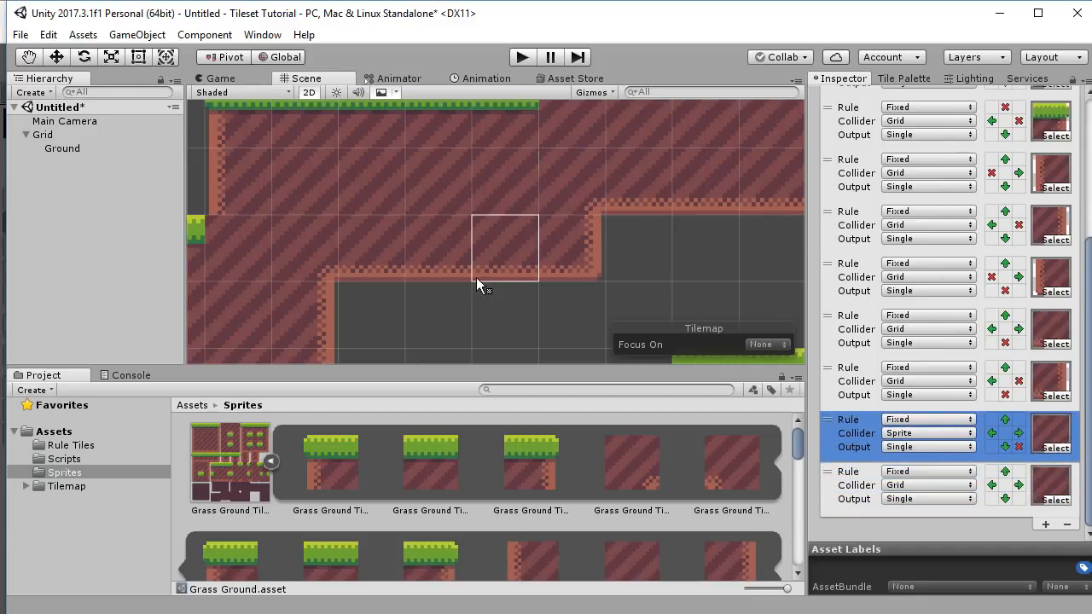
{"action": "middle_click_drag", "start_coordinate": [478, 282], "coordinate": [533, 261]}
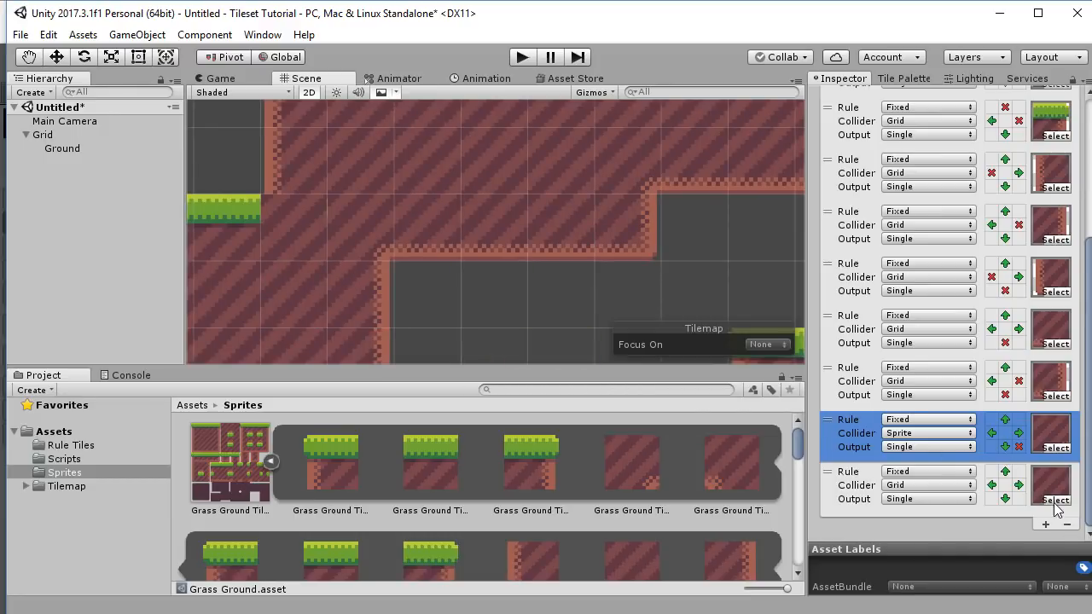
Give the four-neighbour rule a Grid collider and add a rule with an inner-corner grass sprite.
{"action": "left_click", "coordinate": [962, 432]}
{"action": "left_click", "coordinate": [962, 473]}
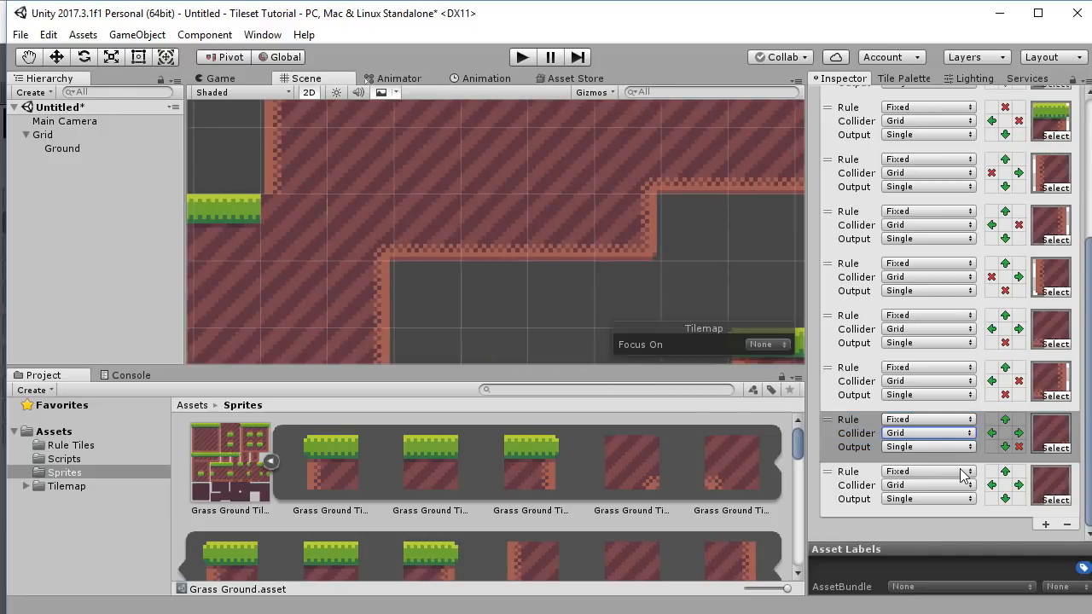
{"action": "left_click", "coordinate": [1047, 524]}
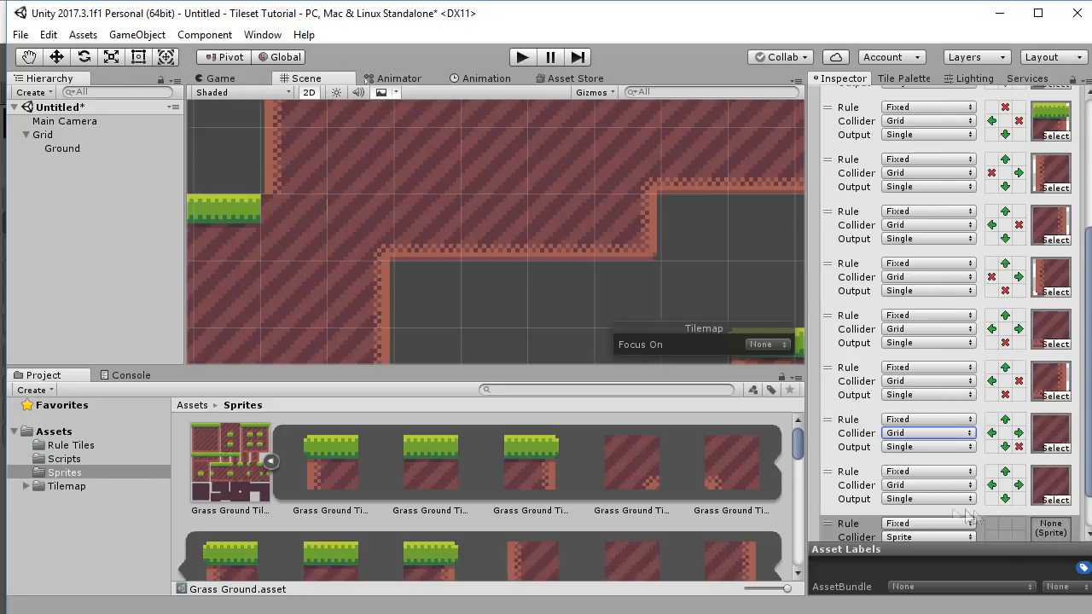
{"action": "left_click_drag", "start_coordinate": [692, 483], "coordinate": [1048, 480]}
{"action": "scroll", "coordinate": [673, 488], "scroll_direction": "down", "scroll_amount": 1}
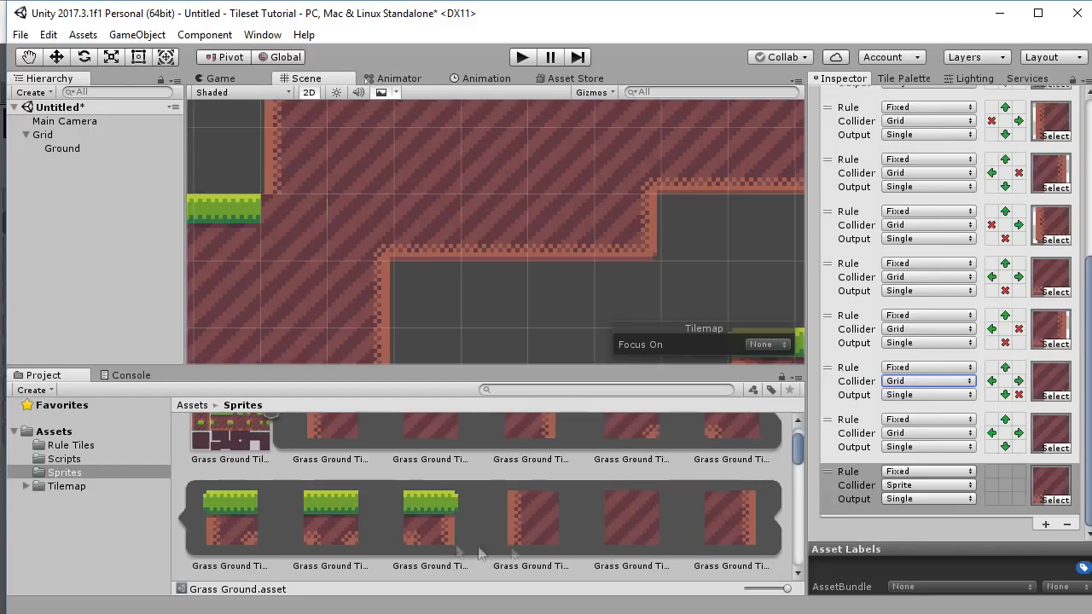
{"action": "scroll", "coordinate": [479, 550], "scroll_direction": "down", "scroll_amount": 4}
Add two more corner-sprite rules and move the four-neighbour rule to the bottom.
{"action": "left_click", "coordinate": [1045, 524]}
{"action": "scroll", "coordinate": [358, 522], "scroll_direction": "down", "scroll_amount": 1}
{"action": "left_click_drag", "start_coordinate": [431, 474], "coordinate": [1050, 528]}
{"action": "scroll", "coordinate": [1047, 524], "scroll_direction": "down", "scroll_amount": 1}
{"action": "left_click", "coordinate": [1046, 524]}
{"action": "left_click_drag", "start_coordinate": [531, 475], "coordinate": [1049, 527]}
{"action": "left_click_drag", "start_coordinate": [836, 369], "coordinate": [846, 527]}
Set green neighbour arrows (above, left, right, below) on the new corner rules.
{"action": "left_click", "coordinate": [1007, 367]}
{"action": "left_click", "coordinate": [990, 383]}
{"action": "left_click", "coordinate": [1005, 418]}
{"action": "left_click", "coordinate": [991, 433]}
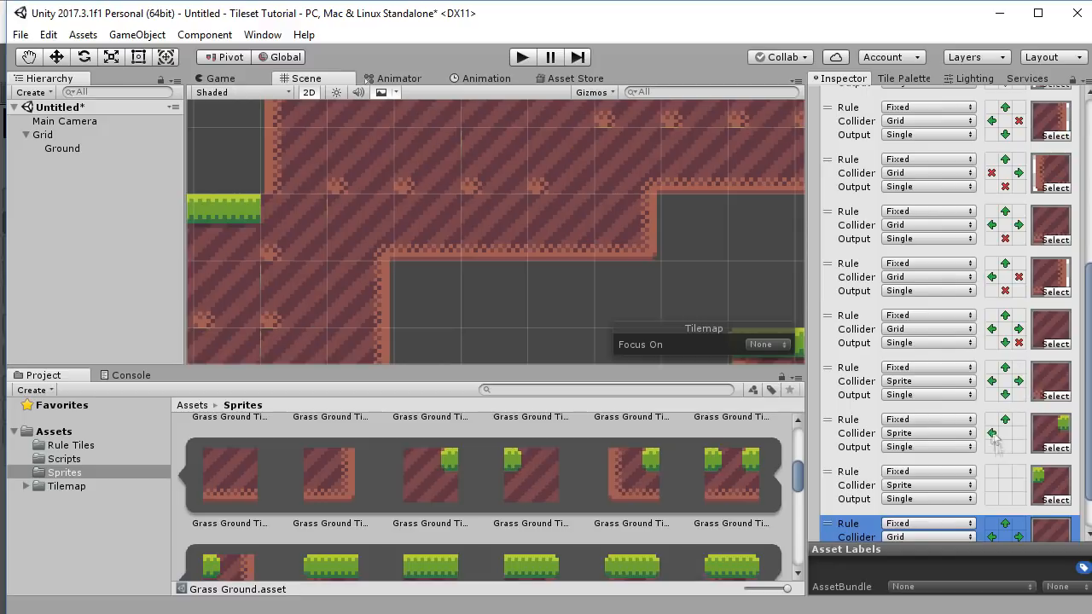
{"action": "left_click", "coordinate": [1018, 433]}
{"action": "left_click", "coordinate": [1004, 446]}
{"action": "left_click", "coordinate": [991, 484]}
{"action": "left_click", "coordinate": [1019, 484]}
{"action": "left_click", "coordinate": [1005, 498]}
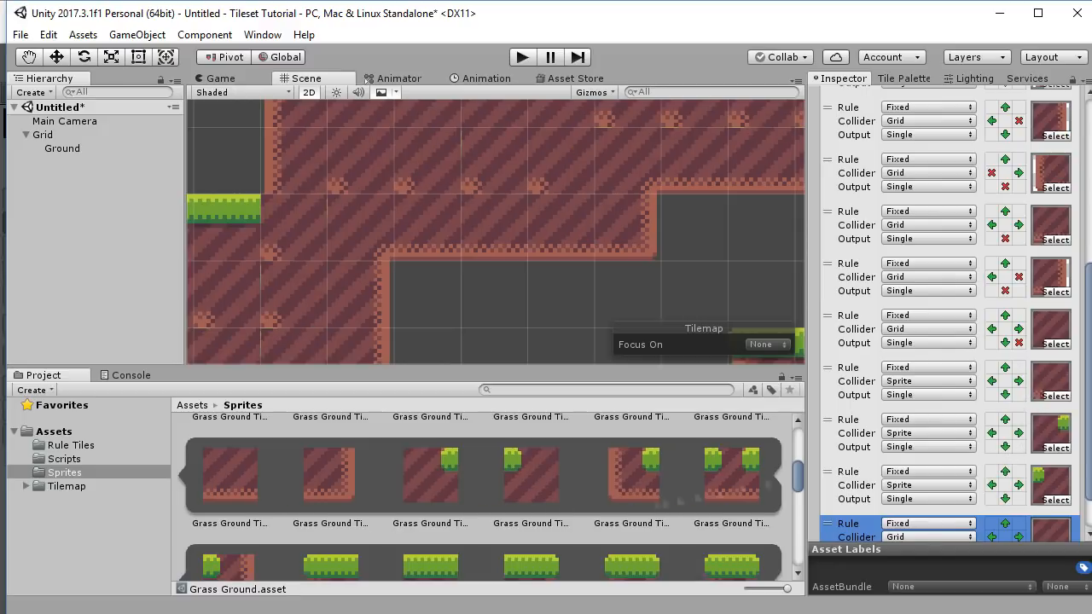
{"action": "scroll", "coordinate": [682, 473], "scroll_direction": "up", "scroll_amount": 4}
{"action": "scroll", "coordinate": [931, 482], "scroll_direction": "down", "scroll_amount": 1}
Mark empty diagonals with red X's on three corner rules and set their colliders to Grid.
{"action": "left_click", "coordinate": [991, 342]}
{"action": "left_click", "coordinate": [1018, 367]}
{"action": "left_click", "coordinate": [991, 420]}
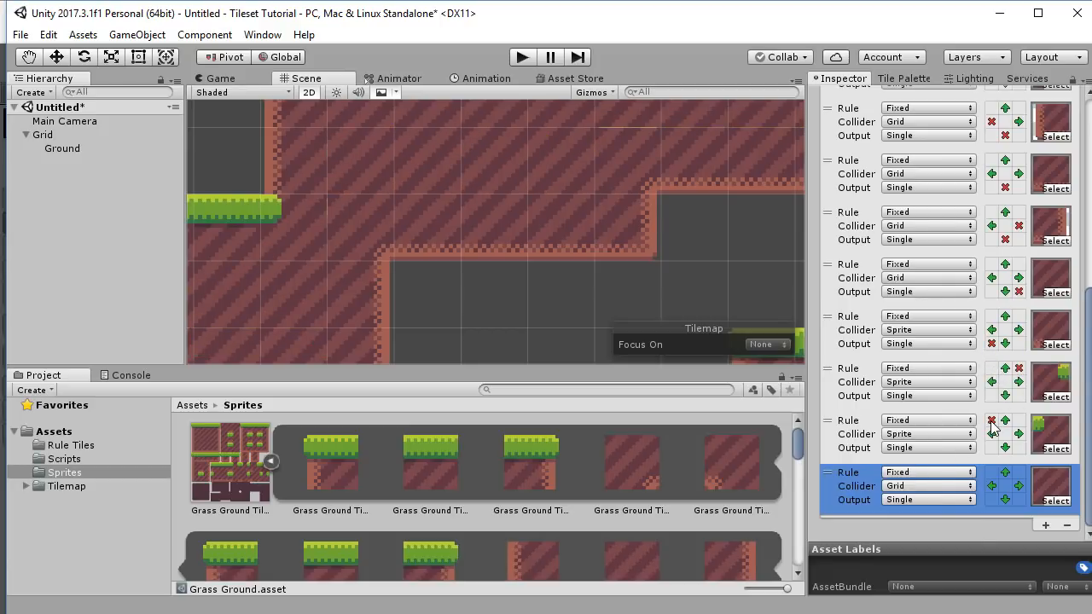
{"action": "left_click", "coordinate": [928, 433]}
{"action": "left_click", "coordinate": [934, 488]}
{"action": "left_click", "coordinate": [927, 381]}
{"action": "left_click", "coordinate": [934, 439]}
{"action": "left_click", "coordinate": [928, 329]}
{"action": "left_click", "coordinate": [937, 386]}
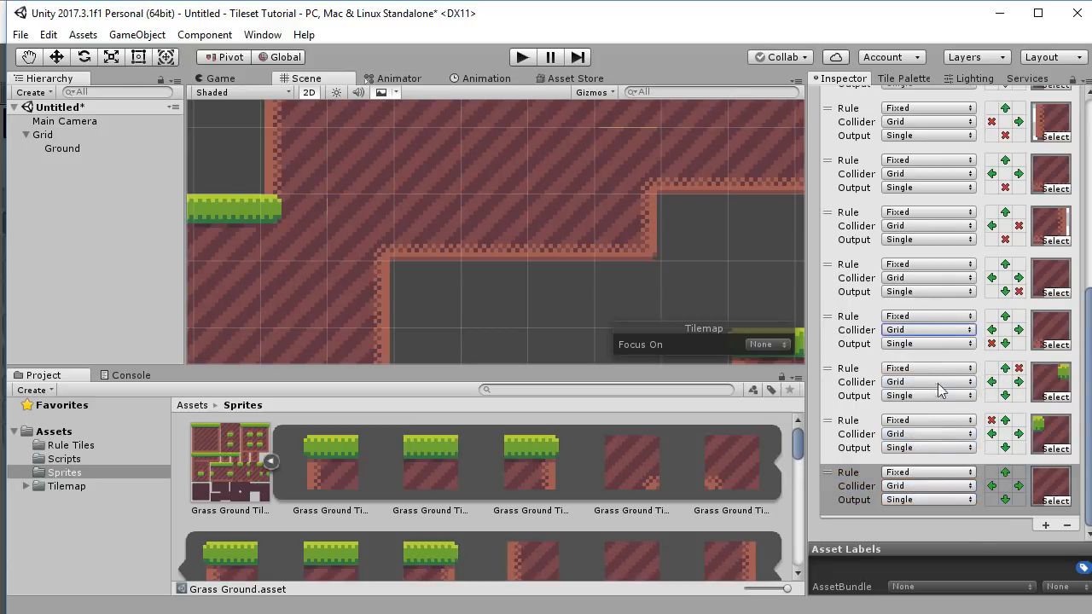
{"action": "scroll", "coordinate": [728, 263], "scroll_direction": "down", "scroll_amount": 6}
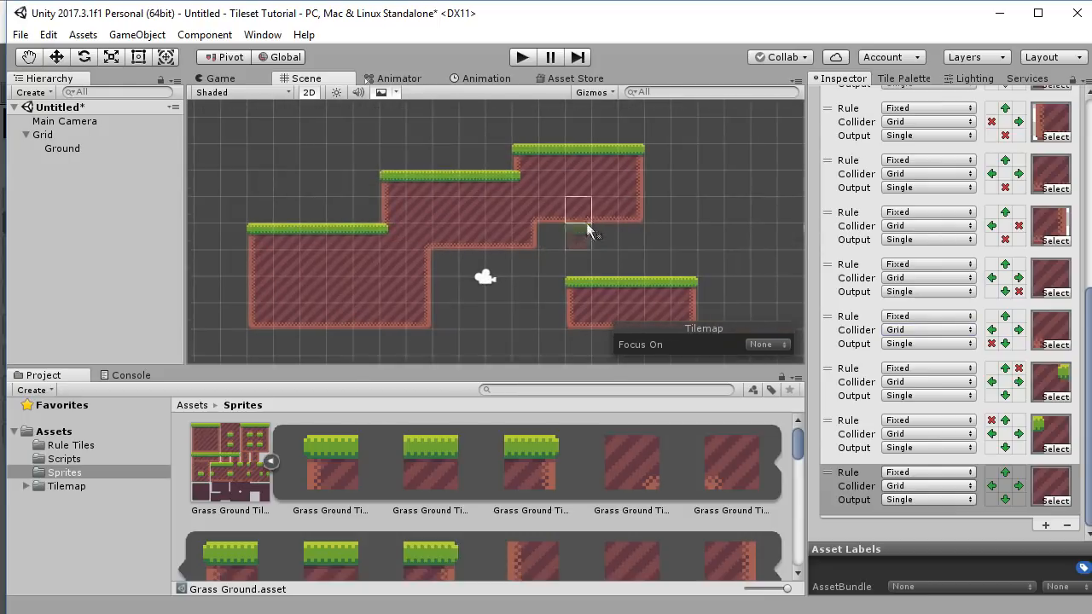
Box-fill a ground block right of the upper platform and a 2x3 stem under the right platform.
{"action": "scroll", "coordinate": [601, 214], "scroll_direction": "up", "scroll_amount": 9}
{"action": "middle_click_drag", "start_coordinate": [604, 224], "coordinate": [563, 282]}
{"action": "scroll", "coordinate": [608, 252], "scroll_direction": "down", "scroll_amount": 4}
{"action": "middle_click_drag", "start_coordinate": [624, 215], "coordinate": [621, 204]}
{"action": "scroll", "coordinate": [621, 204], "scroll_direction": "down", "scroll_amount": 4}
{"action": "left_click_drag", "start_coordinate": [614, 173], "coordinate": [720, 214]}
{"action": "middle_click_drag", "start_coordinate": [653, 274], "coordinate": [683, 203]}
{"action": "middle_click_drag", "start_coordinate": [668, 240], "coordinate": [625, 93]}
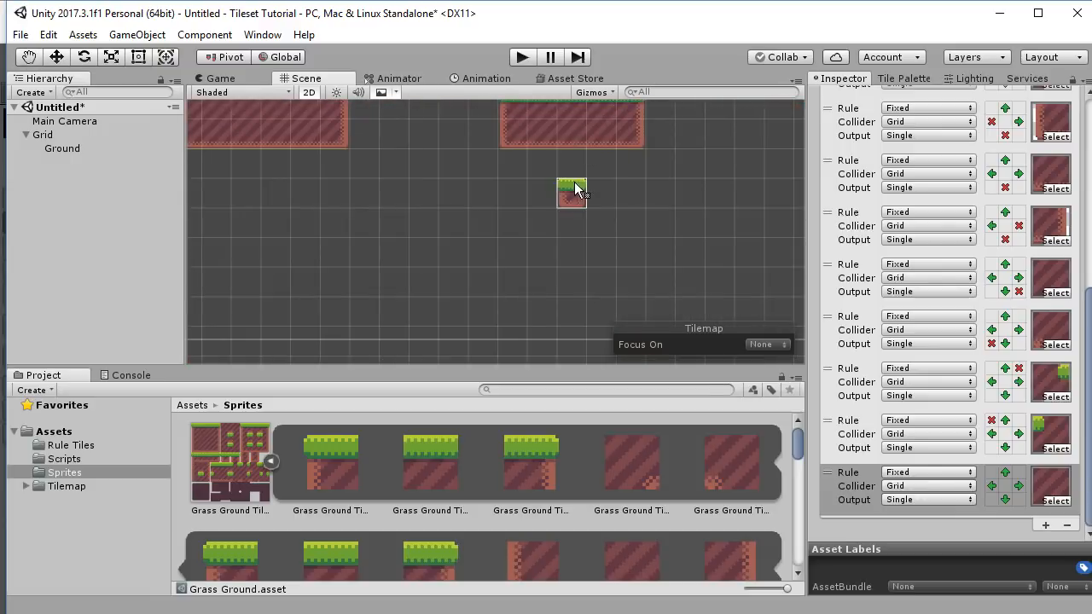
{"action": "left_click_drag", "start_coordinate": [560, 169], "coordinate": [603, 228]}
Fill a 2x2 Grass Ground block above the left platform.
{"action": "middle_click_drag", "start_coordinate": [555, 145], "coordinate": [569, 237]}
{"action": "scroll", "coordinate": [620, 211], "scroll_direction": "up", "scroll_amount": 5}
{"action": "scroll", "coordinate": [619, 210], "scroll_direction": "down", "scroll_amount": 9}
{"action": "scroll", "coordinate": [460, 207], "scroll_direction": "up", "scroll_amount": 3}
{"action": "scroll", "coordinate": [452, 209], "scroll_direction": "up", "scroll_amount": 4}
{"action": "middle_click_drag", "start_coordinate": [395, 191], "coordinate": [518, 223]}
{"action": "left_click_drag", "start_coordinate": [420, 172], "coordinate": [455, 194]}
Paint ground tiles into the upper-left gap and the tower, plus a step and the ledge above it.
{"action": "middle_click_drag", "start_coordinate": [555, 249], "coordinate": [573, 229]}
{"action": "scroll", "coordinate": [573, 229], "scroll_direction": "up", "scroll_amount": 3}
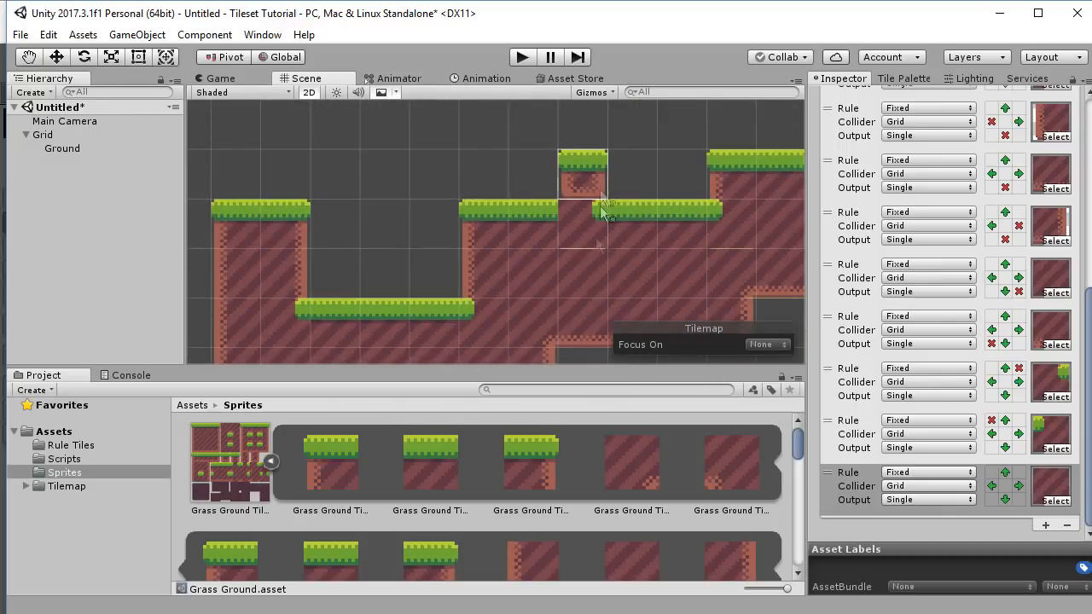
{"action": "scroll", "coordinate": [592, 231], "scroll_direction": "up", "scroll_amount": 3}
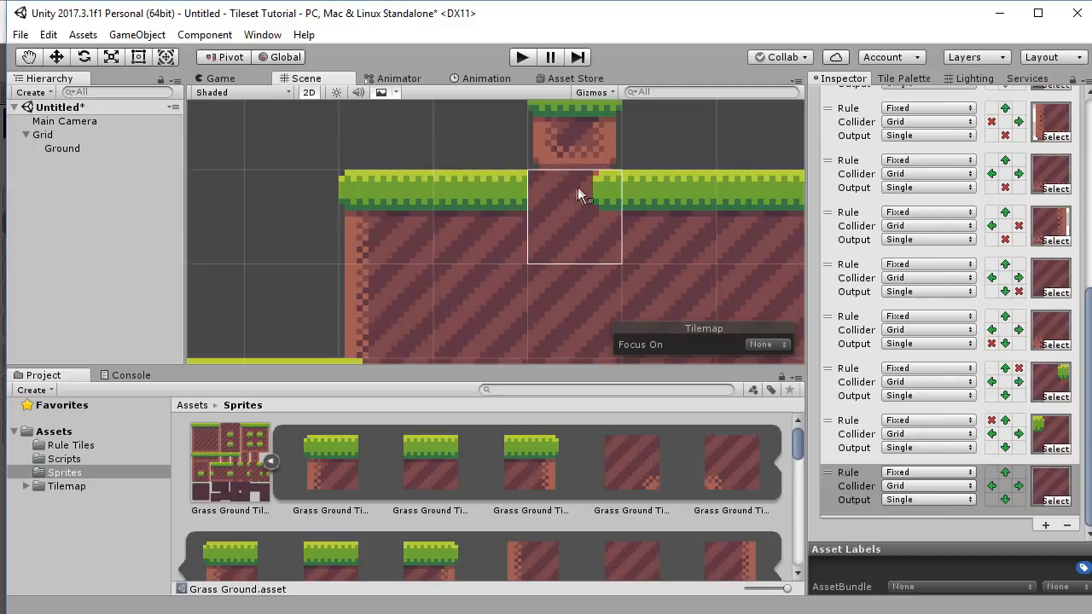
{"action": "middle_click_drag", "start_coordinate": [543, 197], "coordinate": [516, 346]}
{"action": "middle_click_drag", "start_coordinate": [526, 266], "coordinate": [527, 213]}
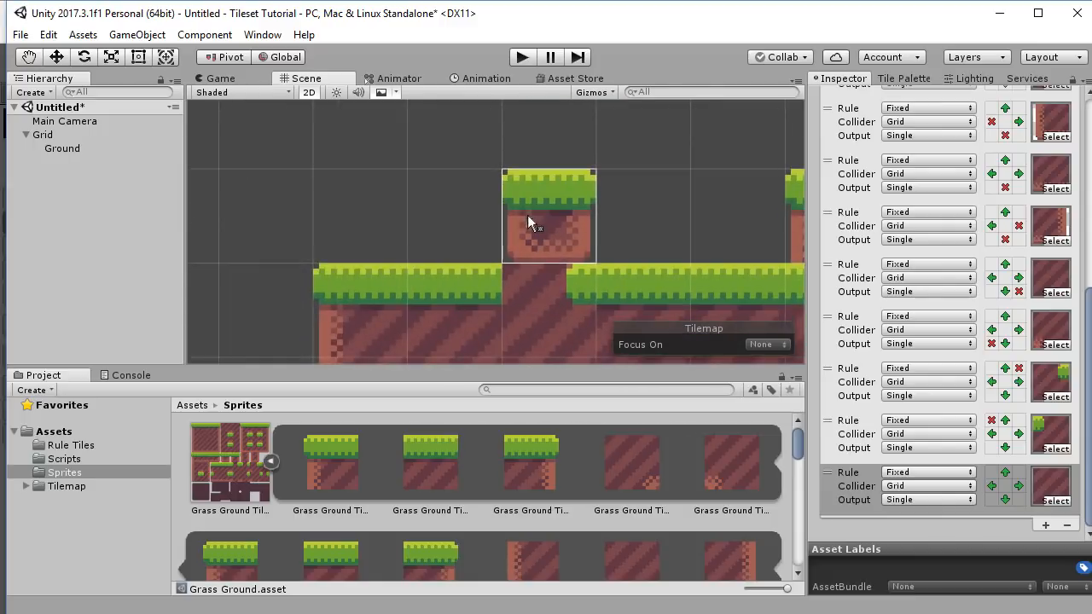
{"action": "mouse_move", "coordinate": [500, 287]}
{"action": "middle_mouse_down"}
{"action": "mouse_move", "coordinate": [506, 230]}
{"action": "mouse_move", "coordinate": [559, 262]}
{"action": "mouse_move", "coordinate": [556, 290]}
{"action": "middle_mouse_up"}
{"action": "left_click", "coordinate": [488, 167]}
{"action": "left_click_drag", "start_coordinate": [467, 140], "coordinate": [561, 141]}
{"action": "scroll", "coordinate": [563, 139], "scroll_direction": "down", "scroll_amount": 4}
{"action": "middle_click_drag", "start_coordinate": [467, 303], "coordinate": [555, 170]}
{"action": "scroll", "coordinate": [555, 169], "scroll_direction": "down", "scroll_amount": 2}
{"action": "left_click", "coordinate": [424, 206]}
{"action": "mouse_move", "coordinate": [424, 203]}
{"action": "middle_mouse_down"}
{"action": "mouse_move", "coordinate": [529, 255]}
{"action": "mouse_move", "coordinate": [452, 274]}
{"action": "middle_mouse_up"}
{"action": "left_click", "coordinate": [526, 218]}
Fill a ground block at the upper right, a wide ground block, and the hole in the ground.
{"action": "scroll", "coordinate": [525, 266], "scroll_direction": "down", "scroll_amount": 7}
{"action": "scroll", "coordinate": [462, 256], "scroll_direction": "down", "scroll_amount": 8}
{"action": "scroll", "coordinate": [486, 249], "scroll_direction": "down", "scroll_amount": 3}
{"action": "middle_click_drag", "start_coordinate": [697, 243], "coordinate": [569, 231]}
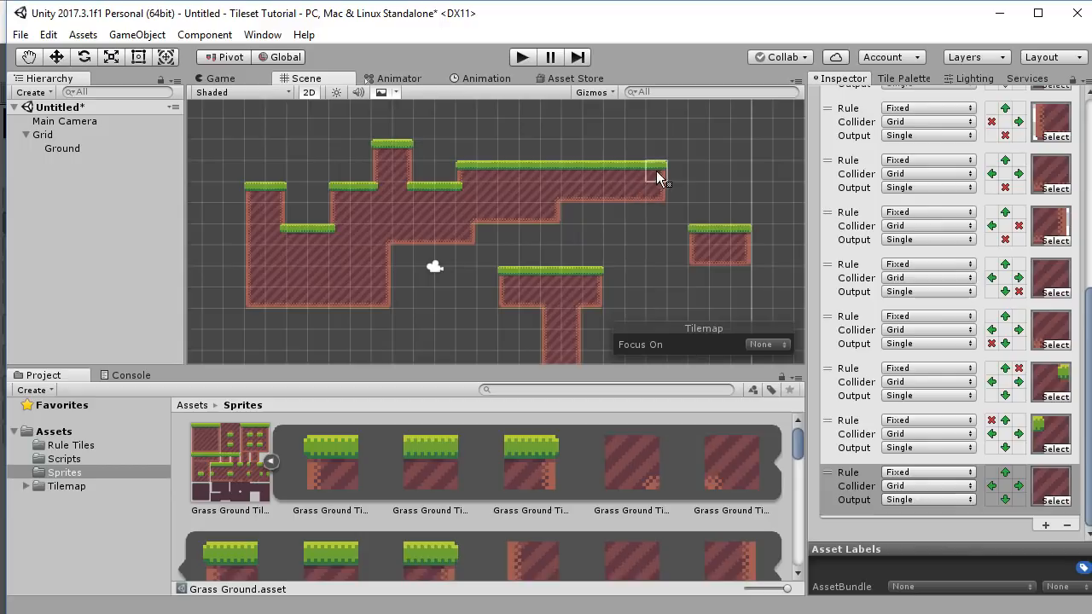
{"action": "left_click_drag", "start_coordinate": [665, 151], "coordinate": [761, 256]}
{"action": "middle_click_drag", "start_coordinate": [644, 229], "coordinate": [608, 206]}
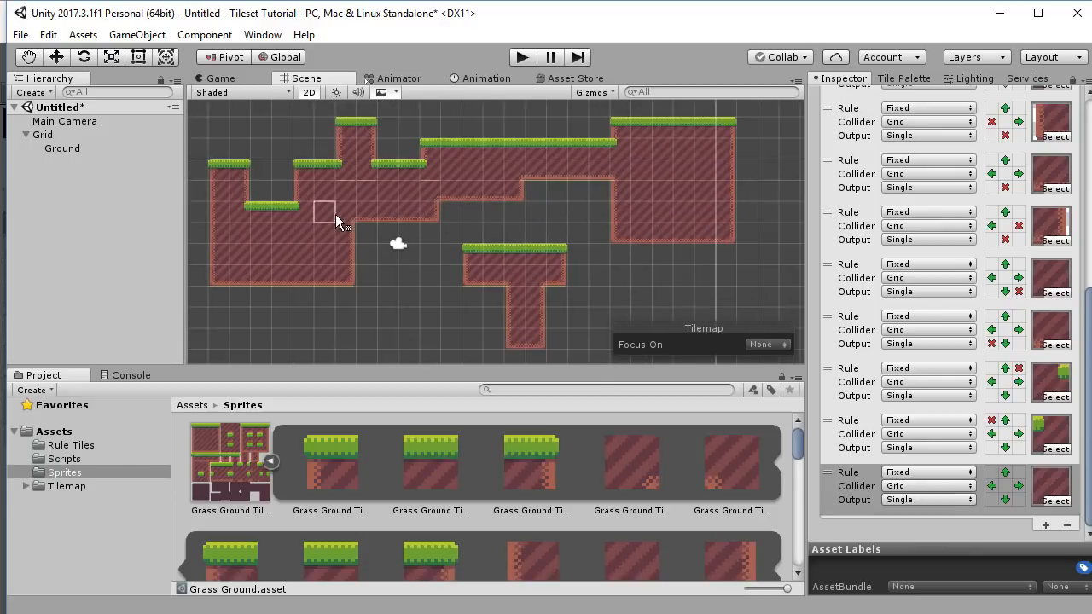
{"action": "left_click_drag", "start_coordinate": [334, 214], "coordinate": [695, 285]}
{"action": "left_click_drag", "start_coordinate": [493, 190], "coordinate": [684, 234]}
Add a three-tile-wide tower, heighten the right block, and fill ground down-left from the upper-left ledge.
{"action": "middle_click_drag", "start_coordinate": [538, 256], "coordinate": [668, 328]}
{"action": "scroll", "coordinate": [594, 256], "scroll_direction": "down", "scroll_amount": 3}
{"action": "middle_click_drag", "start_coordinate": [634, 228], "coordinate": [529, 188]}
{"action": "left_click_drag", "start_coordinate": [549, 130], "coordinate": [585, 181]}
{"action": "middle_click_drag", "start_coordinate": [618, 158], "coordinate": [480, 202]}
{"action": "left_click_drag", "start_coordinate": [522, 176], "coordinate": [597, 229]}
{"action": "middle_click_drag", "start_coordinate": [557, 262], "coordinate": [770, 232]}
{"action": "left_click_drag", "start_coordinate": [345, 218], "coordinate": [201, 313]}
Add a raised block, a two-tile tower, and a two-wide raised block; fill the 2x2 pit and extend the right block.
{"action": "middle_click_drag", "start_coordinate": [366, 288], "coordinate": [506, 311]}
{"action": "left_click_drag", "start_coordinate": [319, 201], "coordinate": [429, 245]}
{"action": "middle_click_drag", "start_coordinate": [481, 275], "coordinate": [360, 240]}
{"action": "left_click_drag", "start_coordinate": [358, 199], "coordinate": [418, 258]}
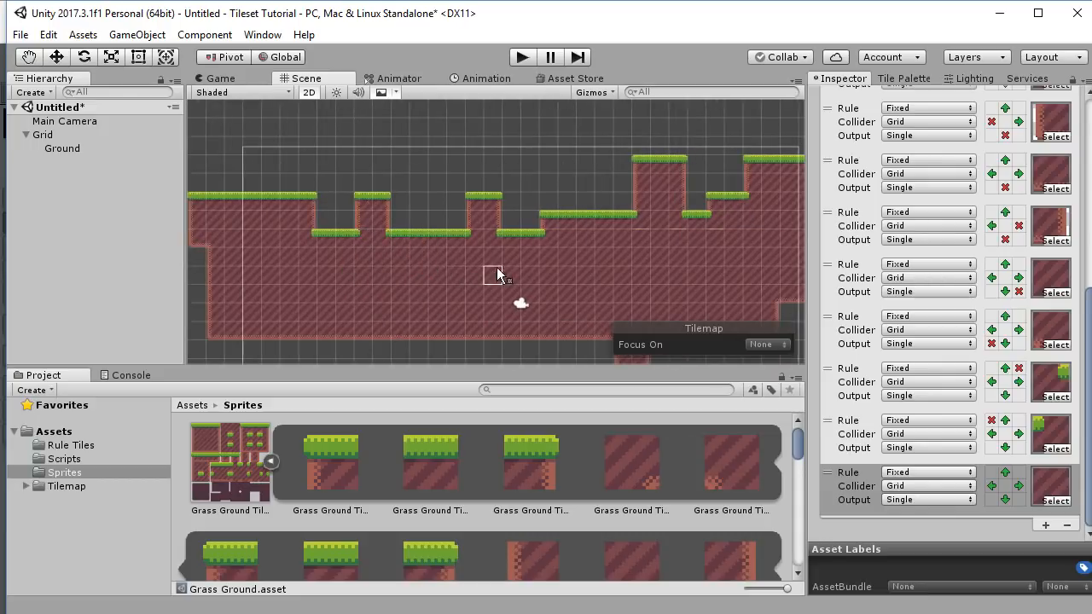
{"action": "middle_click_drag", "start_coordinate": [495, 267], "coordinate": [385, 287]}
{"action": "left_click_drag", "start_coordinate": [438, 221], "coordinate": [456, 205]}
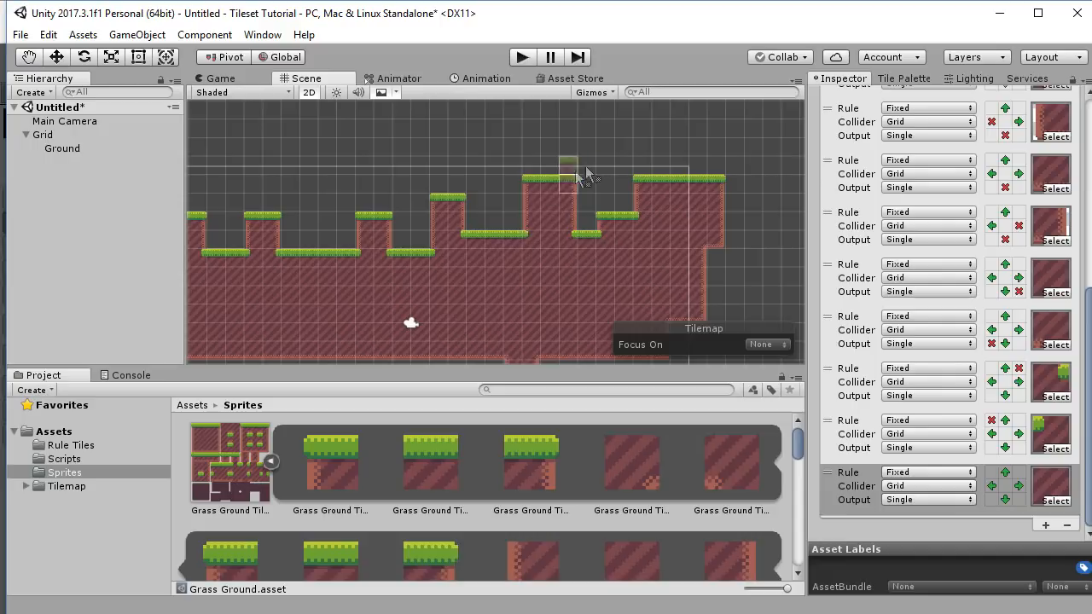
{"action": "middle_click_drag", "start_coordinate": [667, 218], "coordinate": [495, 185]}
{"action": "left_click_drag", "start_coordinate": [526, 155], "coordinate": [599, 278]}
{"action": "middle_click_drag", "start_coordinate": [559, 263], "coordinate": [627, 297]}
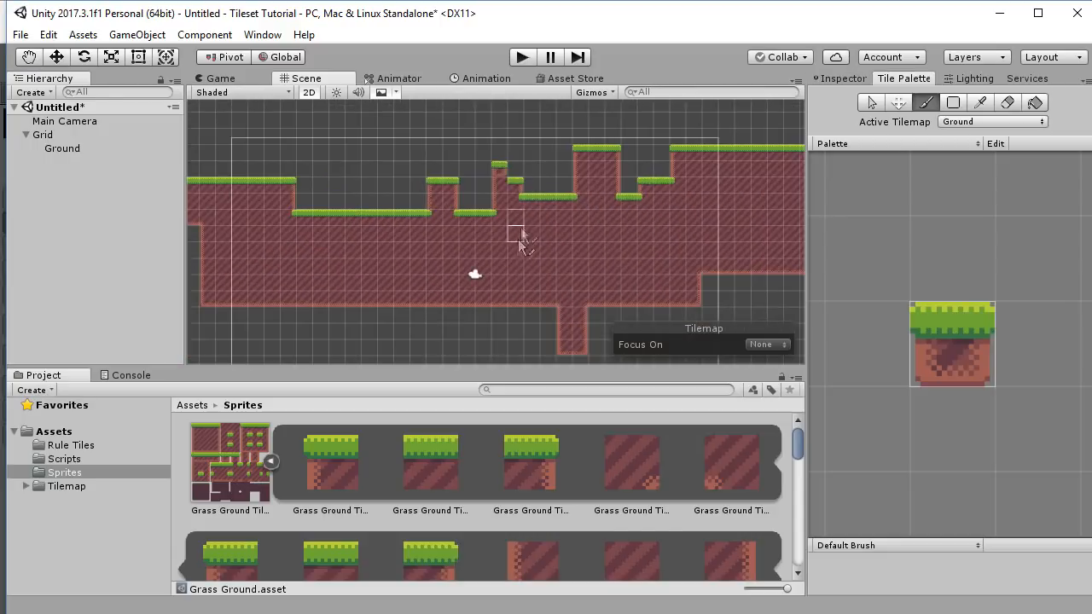
Paint a two-by-two grass block and a few grass tiles stacked above the right platform.
{"action": "key", "text": "d"}
{"action": "key", "text": "b"}
{"action": "middle_click_drag", "start_coordinate": [505, 250], "coordinate": [642, 271]}
{"action": "scroll", "coordinate": [479, 212], "scroll_direction": "up", "scroll_amount": 5}
{"action": "mouse_move", "coordinate": [477, 207]}
{"action": "left_mouse_down"}
{"action": "mouse_move", "coordinate": [501, 222]}
{"action": "mouse_move", "coordinate": [484, 223]}
{"action": "left_mouse_up"}
{"action": "middle_click_drag", "start_coordinate": [522, 262], "coordinate": [344, 236]}
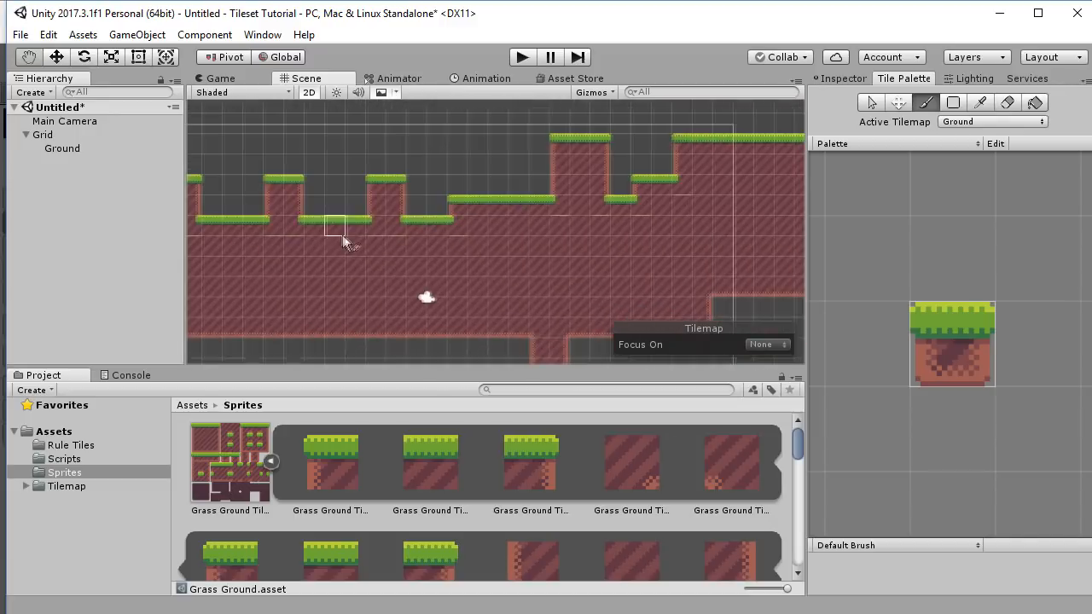
{"action": "left_click", "coordinate": [478, 166]}
{"action": "left_click", "coordinate": [458, 187]}
{"action": "left_click_drag", "start_coordinate": [460, 189], "coordinate": [458, 167]}
{"action": "mouse_move", "coordinate": [507, 236]}
{"action": "middle_mouse_down"}
{"action": "mouse_move", "coordinate": [469, 246]}
{"action": "mouse_move", "coordinate": [578, 231]}
{"action": "mouse_move", "coordinate": [579, 241]}
{"action": "middle_mouse_up"}
{"action": "scroll", "coordinate": [482, 248], "scroll_direction": "down", "scroll_amount": 4}
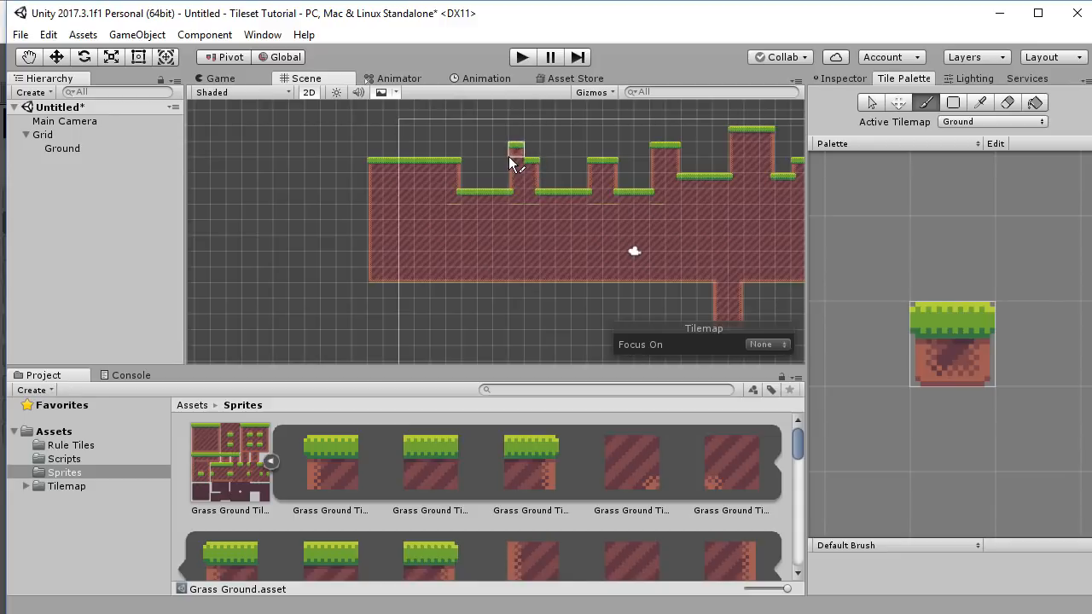
Erase the small platform's top row and raised tile, then cut a three-by-two pit into the ground.
{"action": "key", "text": "d"}
{"action": "left_click_drag", "start_coordinate": [512, 163], "coordinate": [534, 163]}
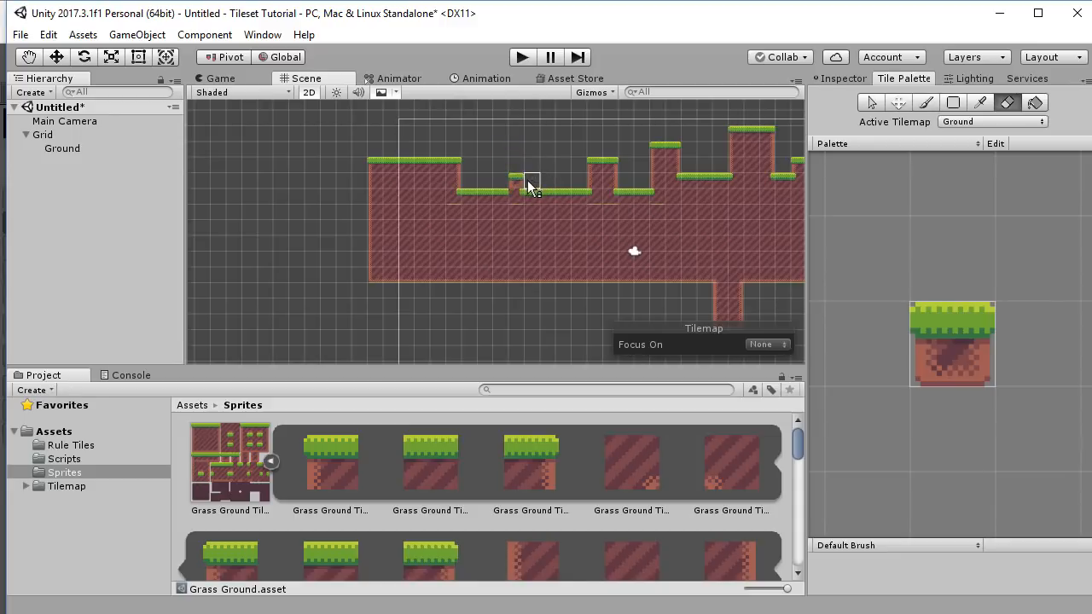
{"action": "left_click", "coordinate": [528, 180]}
{"action": "key", "text": "b"}
{"action": "left_click", "coordinate": [954, 103]}
{"action": "left_click_drag", "start_coordinate": [501, 200], "coordinate": [548, 223], "text": "shift"}
Fill the pit up to the neighbouring step and rework the middle block into a three-tile-wide column.
{"action": "middle_click_drag", "start_coordinate": [543, 235], "coordinate": [449, 218]}
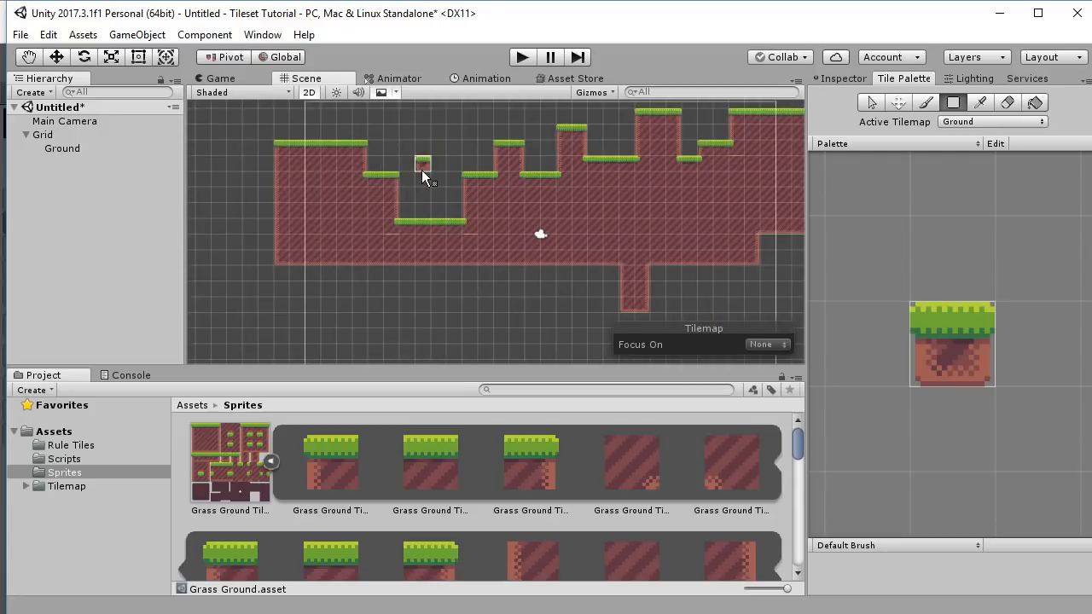
{"action": "left_click_drag", "start_coordinate": [409, 179], "coordinate": [457, 216]}
{"action": "middle_click_drag", "start_coordinate": [452, 195], "coordinate": [500, 231]}
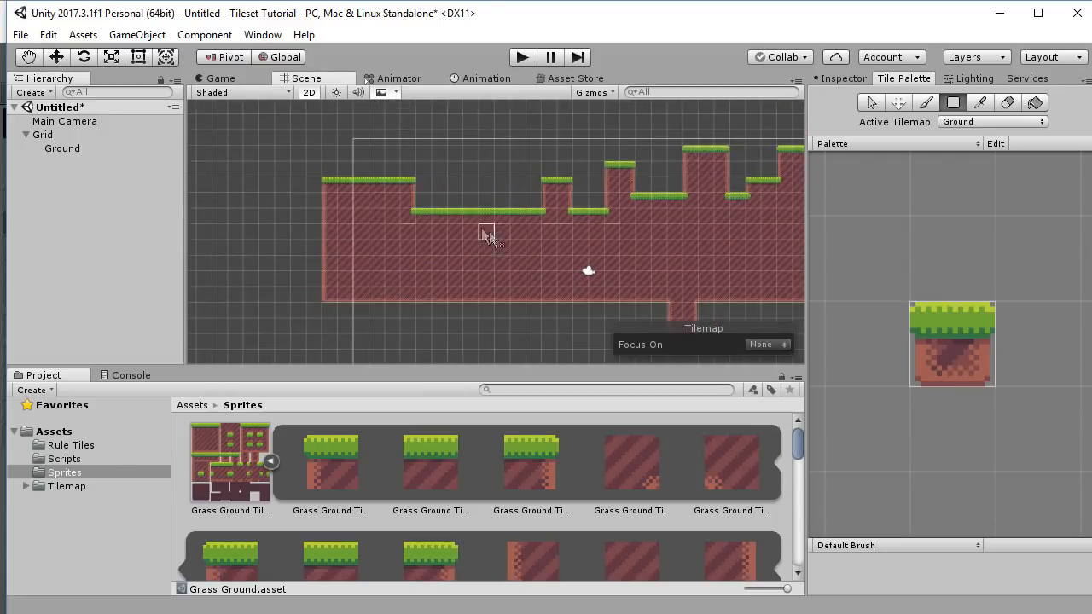
{"action": "scroll", "coordinate": [487, 227], "scroll_direction": "up", "scroll_amount": 6}
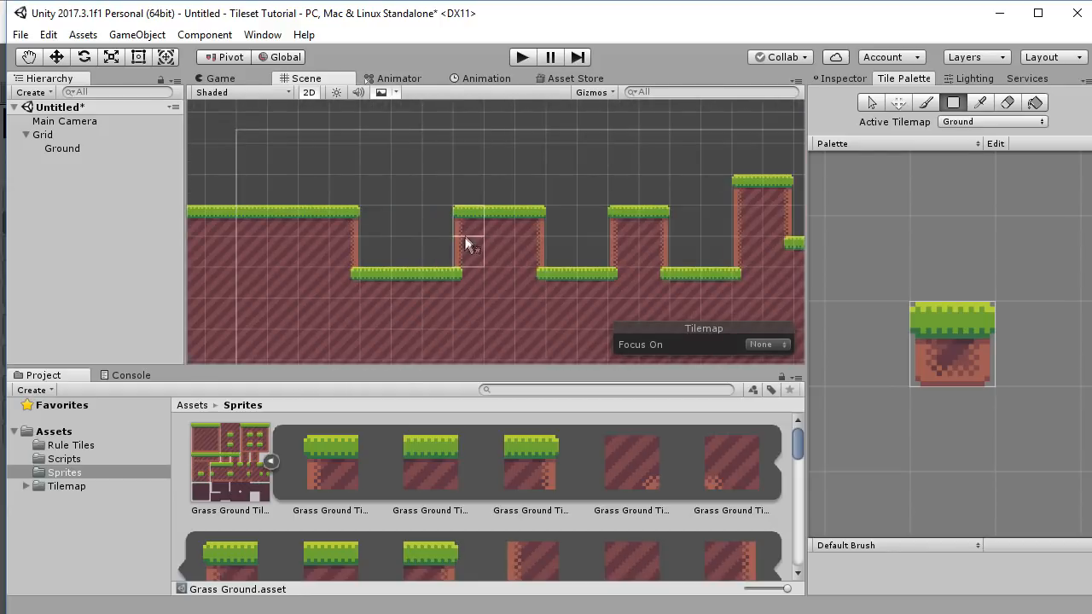
{"action": "mouse_move", "coordinate": [524, 232]}
{"action": "left_mouse_down", "text": "shift"}
{"action": "mouse_move", "coordinate": [501, 253]}
{"action": "mouse_move", "coordinate": [507, 264]}
{"action": "left_mouse_up", "text": "shift"}
{"action": "middle_click_drag", "start_coordinate": [556, 268], "coordinate": [463, 244]}
{"action": "left_click_drag", "start_coordinate": [445, 205], "coordinate": [443, 231]}
Box-fill the ground further left, from the tilemap's upper-left corner down to the bottom.
{"action": "middle_click_drag", "start_coordinate": [581, 255], "coordinate": [536, 172]}
{"action": "scroll", "coordinate": [413, 248], "scroll_direction": "down", "scroll_amount": 7}
{"action": "scroll", "coordinate": [568, 234], "scroll_direction": "down", "scroll_amount": 5}
{"action": "scroll", "coordinate": [590, 201], "scroll_direction": "down", "scroll_amount": 8}
{"action": "scroll", "coordinate": [589, 201], "scroll_direction": "down", "scroll_amount": 1}
{"action": "middle_click_drag", "start_coordinate": [627, 222], "coordinate": [600, 219]}
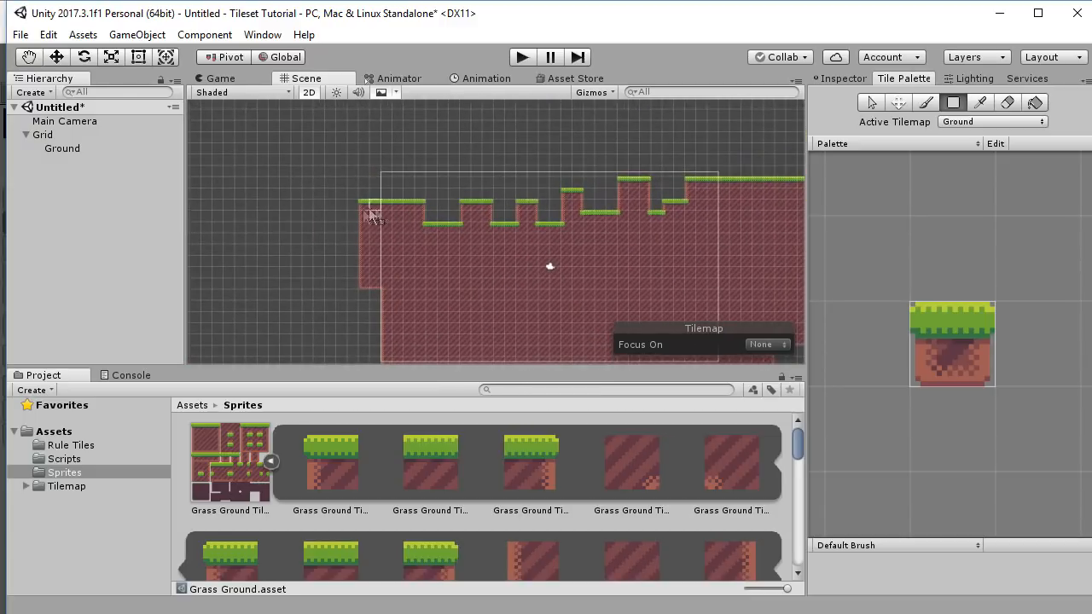
{"action": "left_click_drag", "start_coordinate": [345, 209], "coordinate": [382, 363]}
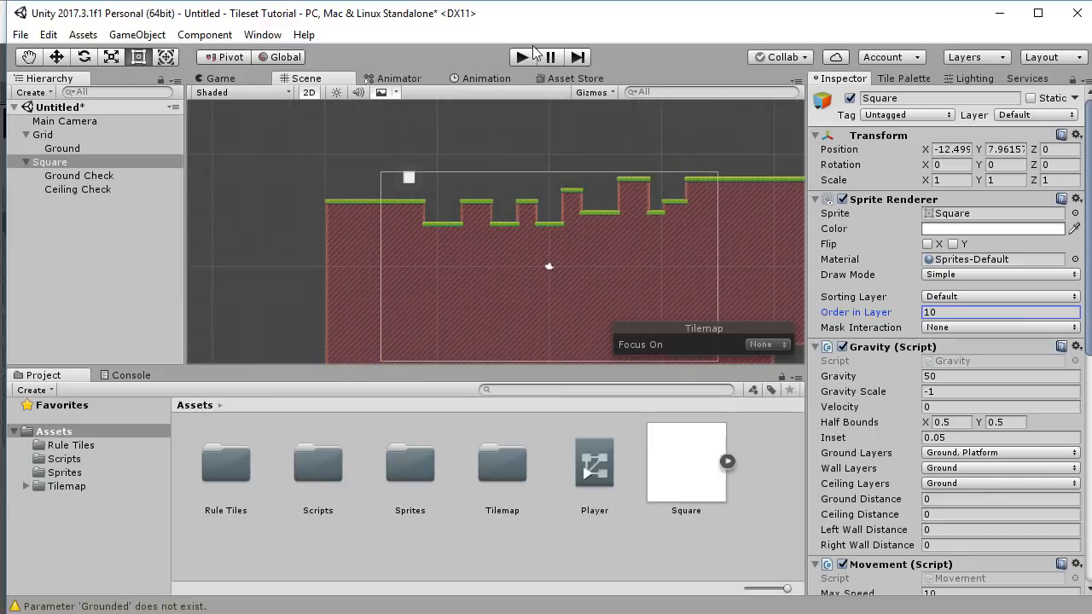
Move the Main Camera to Y position 3 and give it a light-blue background colour.
{"action": "left_click", "coordinate": [77, 121]}
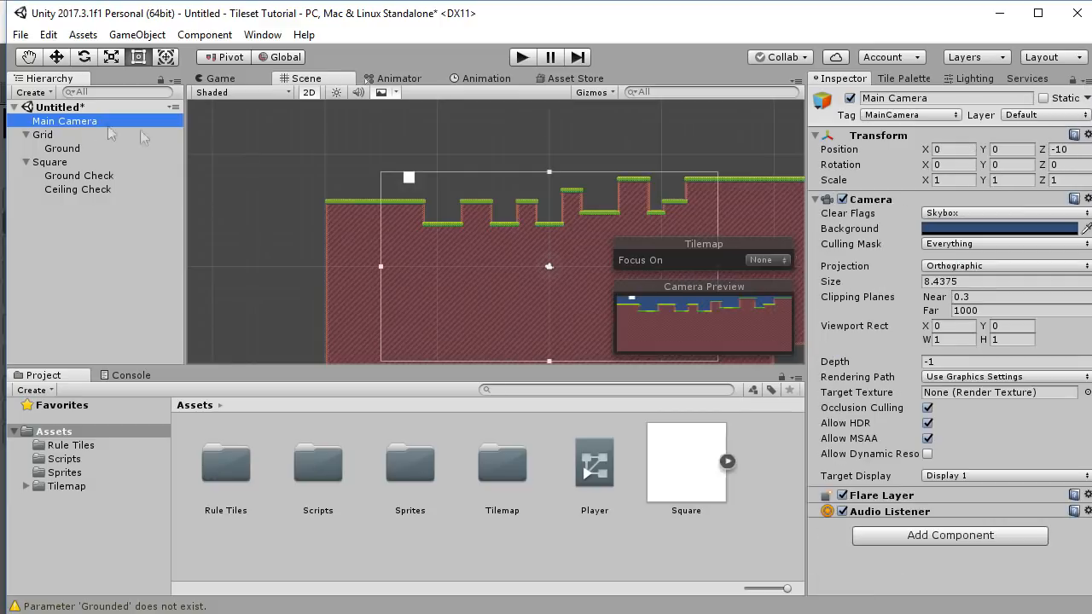
{"action": "key", "text": "w"}
{"action": "left_click_drag", "start_coordinate": [546, 212], "coordinate": [548, 177]}
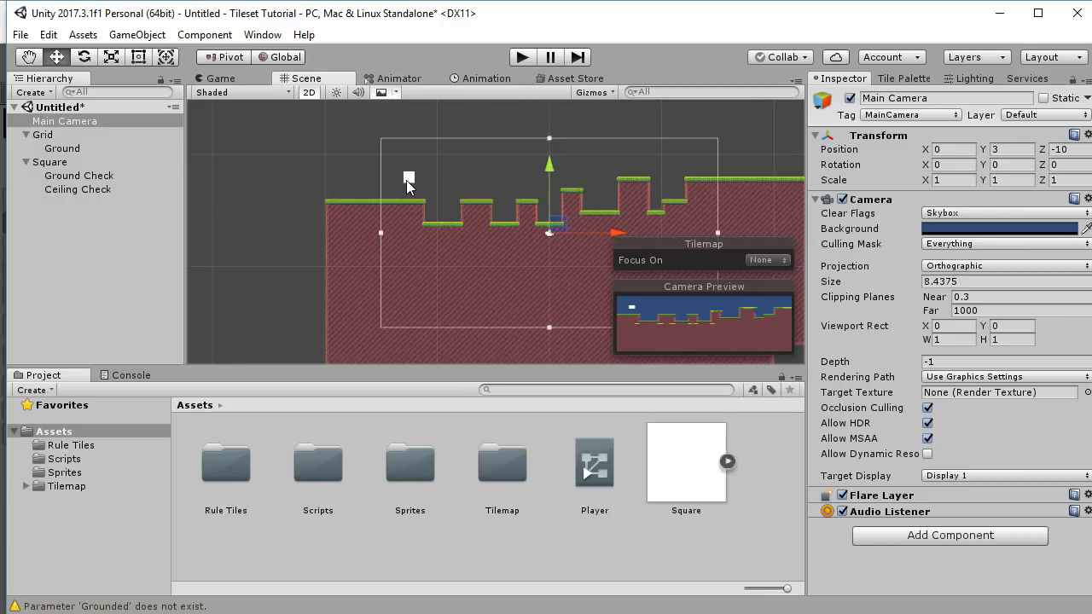
{"action": "left_click", "coordinate": [980, 228]}
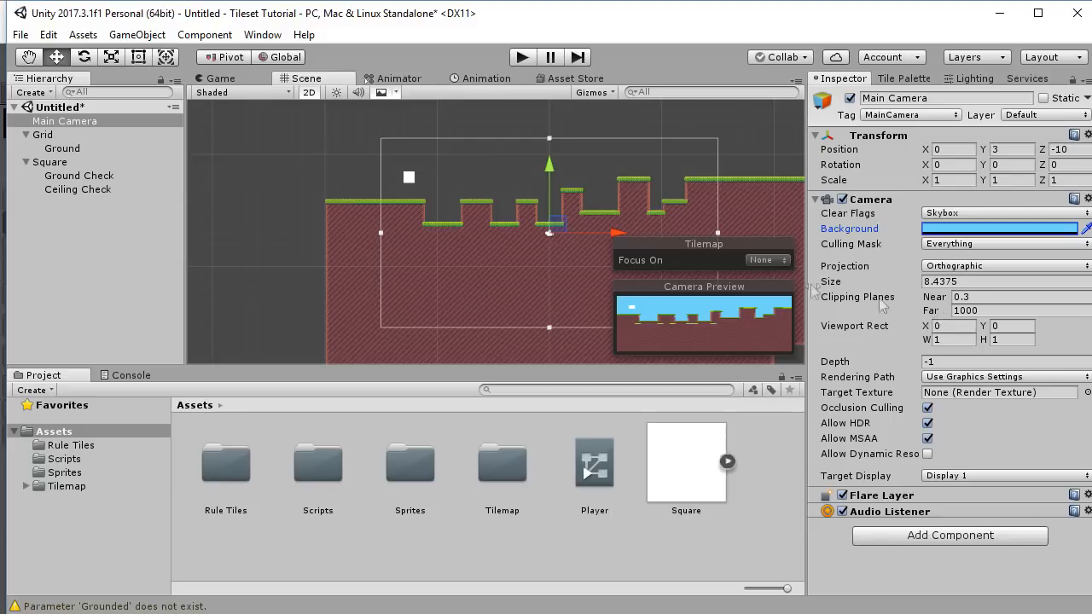
Play-test the level briefly, then select the Ground tilemap.
{"action": "left_click", "coordinate": [522, 57]}
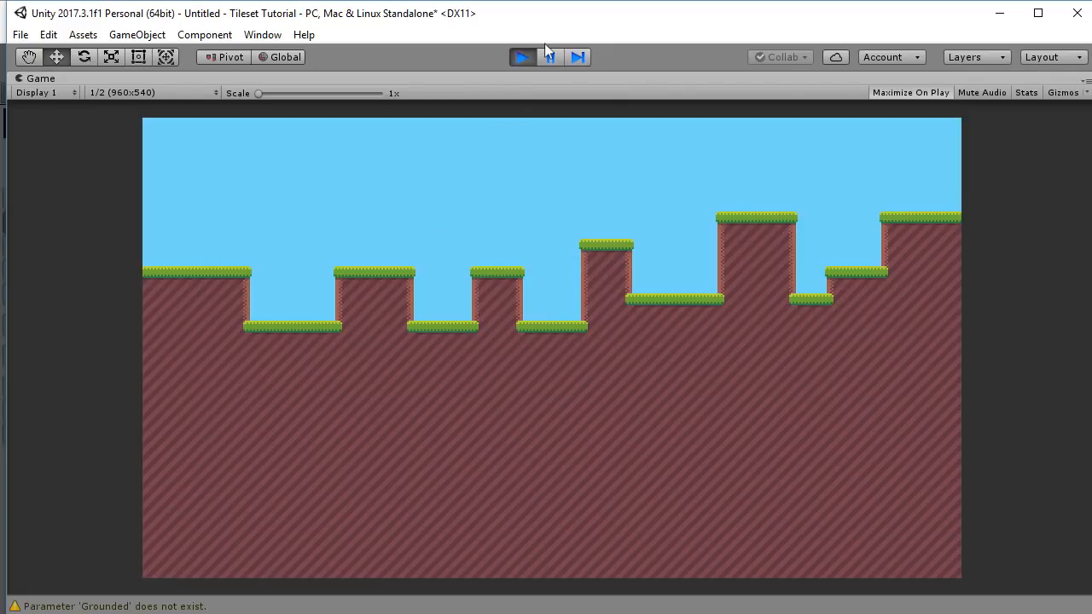
{"action": "left_click", "coordinate": [523, 57]}
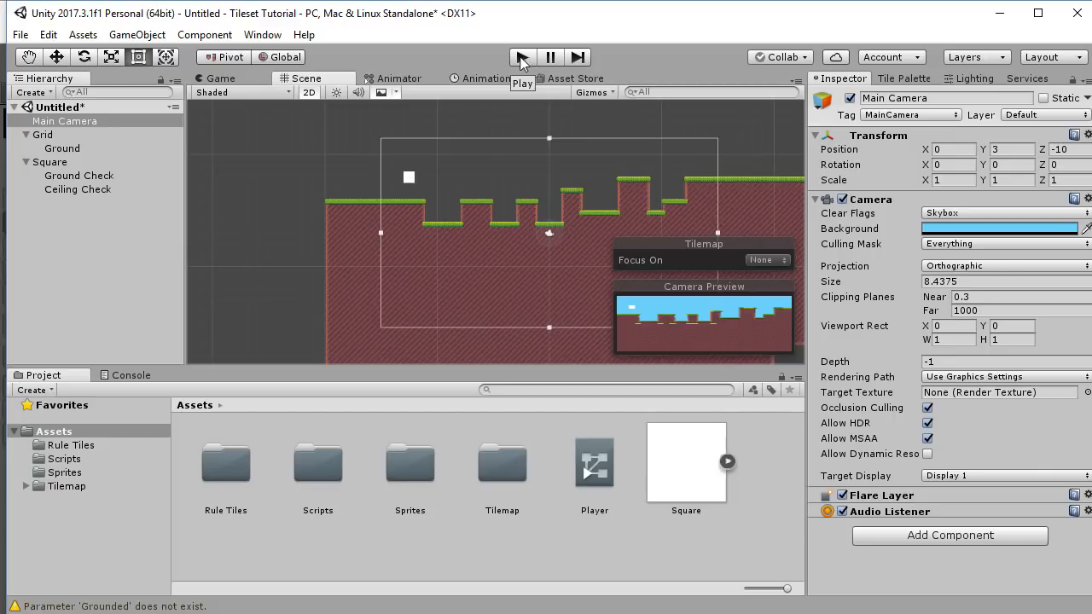
{"action": "left_click", "coordinate": [63, 148]}
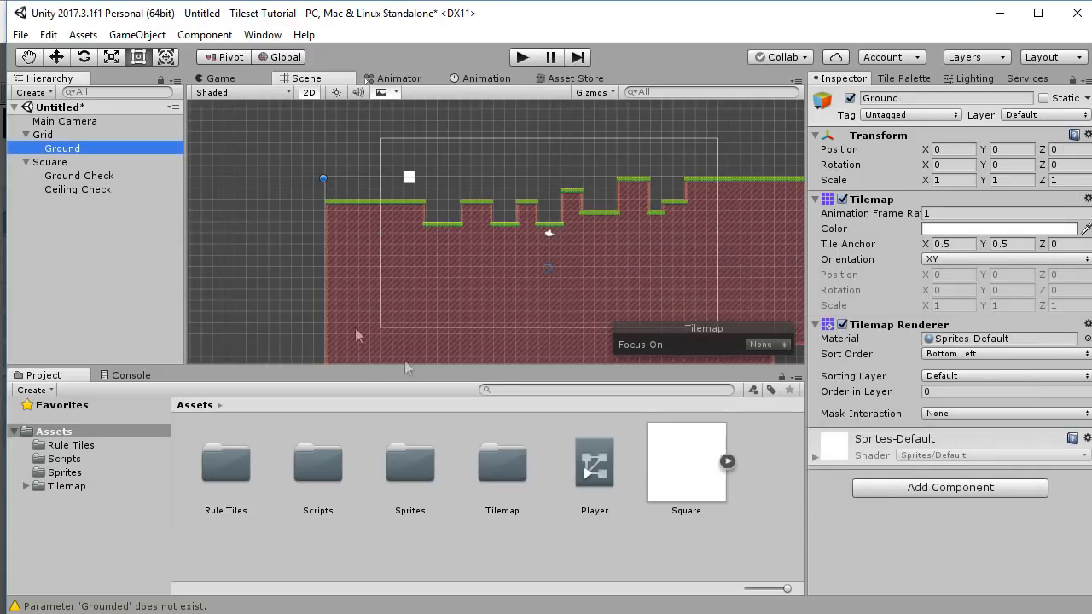
Add a Tilemap Collider 2D component to Ground via a 'til' component search.
{"action": "left_click", "coordinate": [826, 271]}
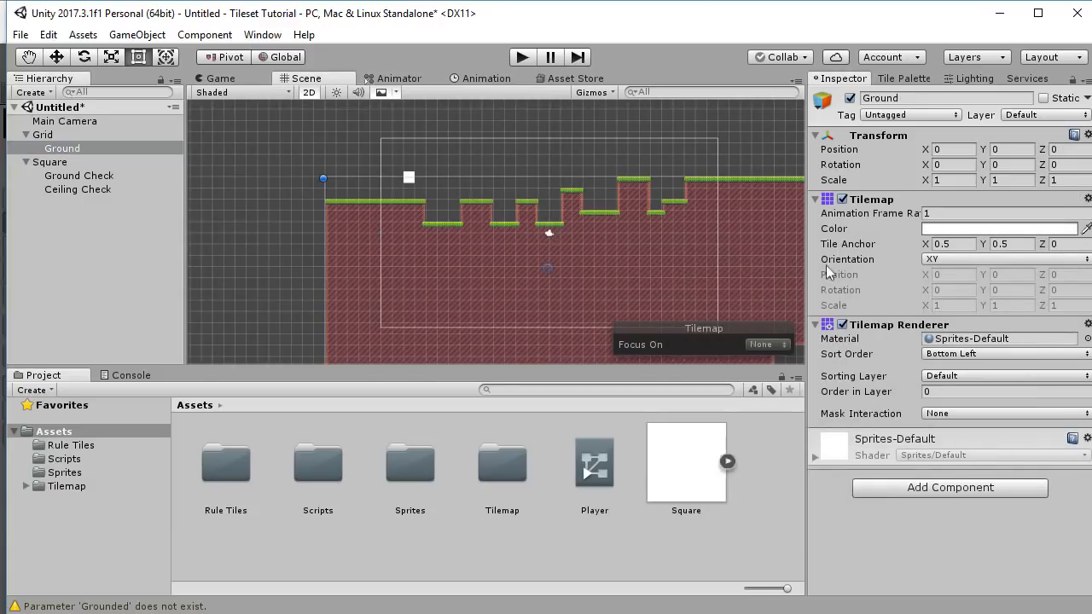
{"action": "left_click", "coordinate": [936, 493]}
{"action": "type", "text": "tile"}
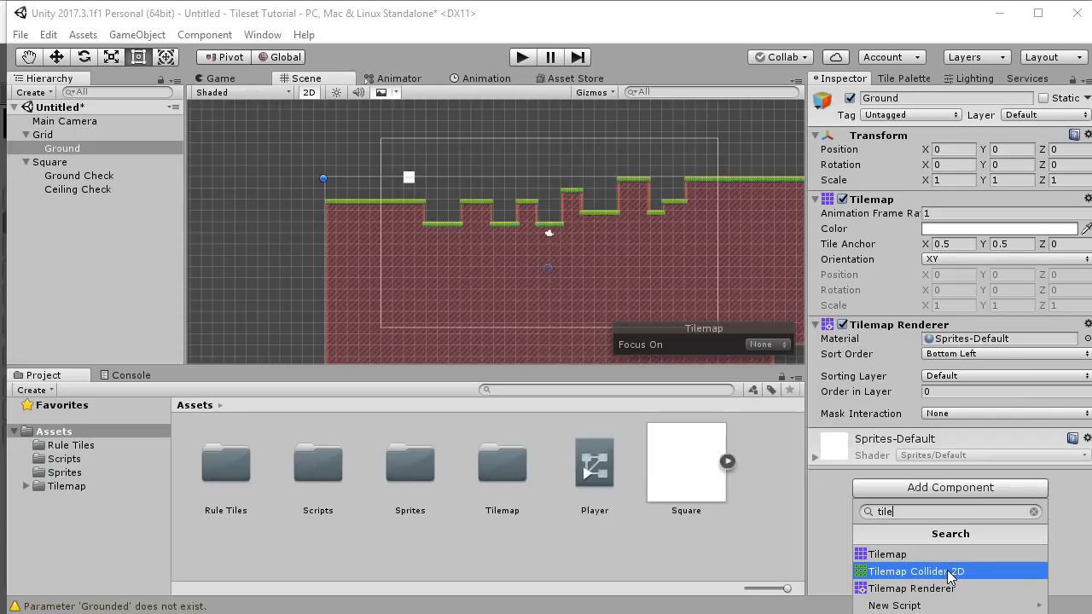
{"action": "left_click", "coordinate": [949, 576]}
{"action": "scroll", "coordinate": [541, 296], "scroll_direction": "up", "scroll_amount": 10}
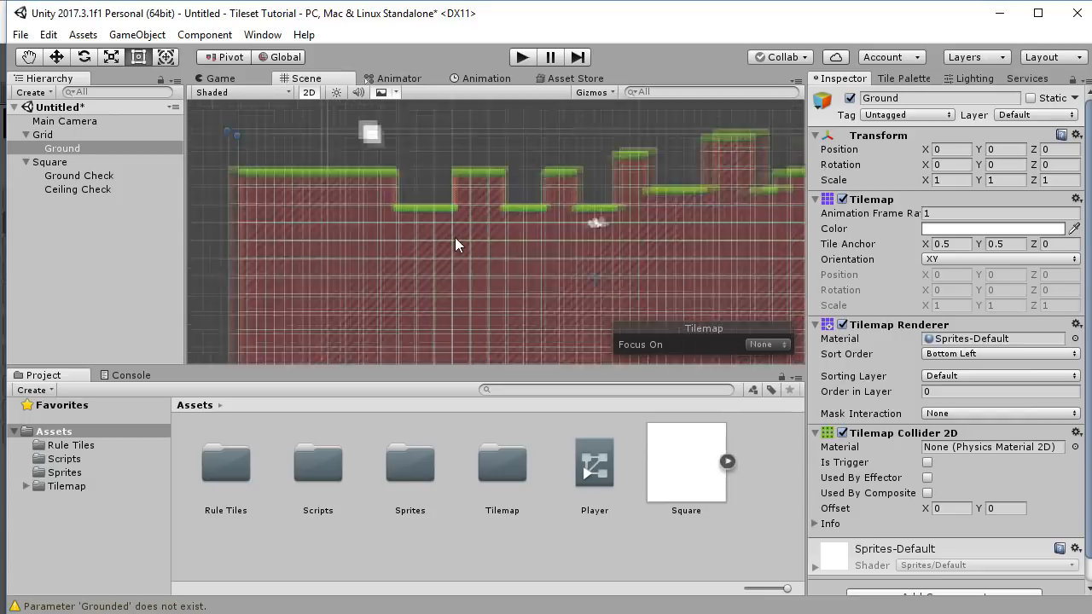
{"action": "middle_click_drag", "start_coordinate": [530, 211], "coordinate": [498, 225]}
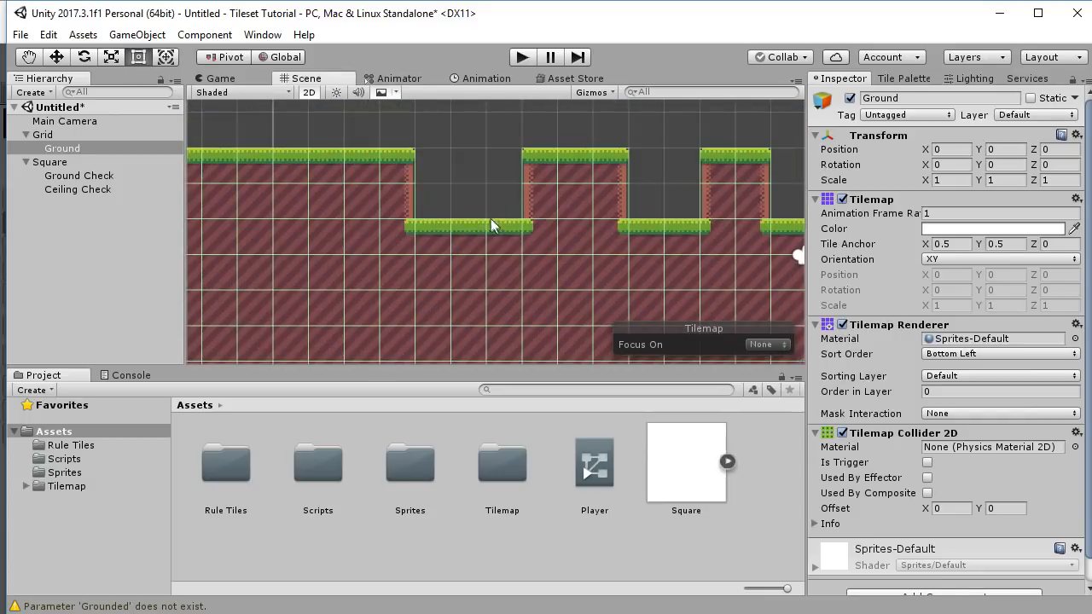
{"action": "middle_click_drag", "start_coordinate": [335, 199], "coordinate": [343, 165]}
{"action": "scroll", "coordinate": [551, 227], "scroll_direction": "down", "scroll_amount": 3}
{"action": "middle_click_drag", "start_coordinate": [538, 221], "coordinate": [441, 209]}
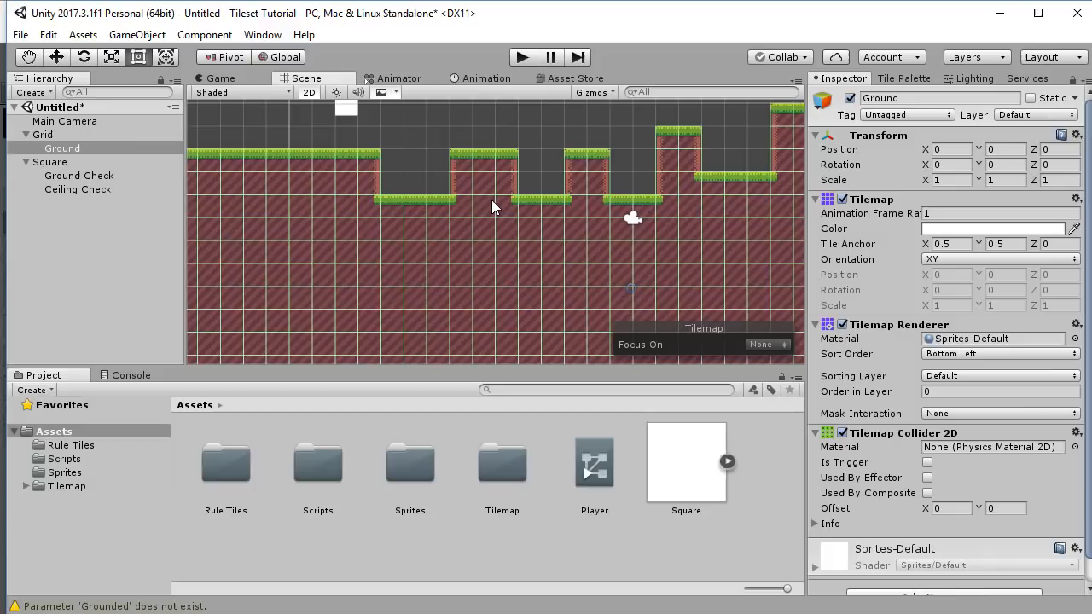
{"action": "scroll", "coordinate": [635, 218], "scroll_direction": "down", "scroll_amount": 3}
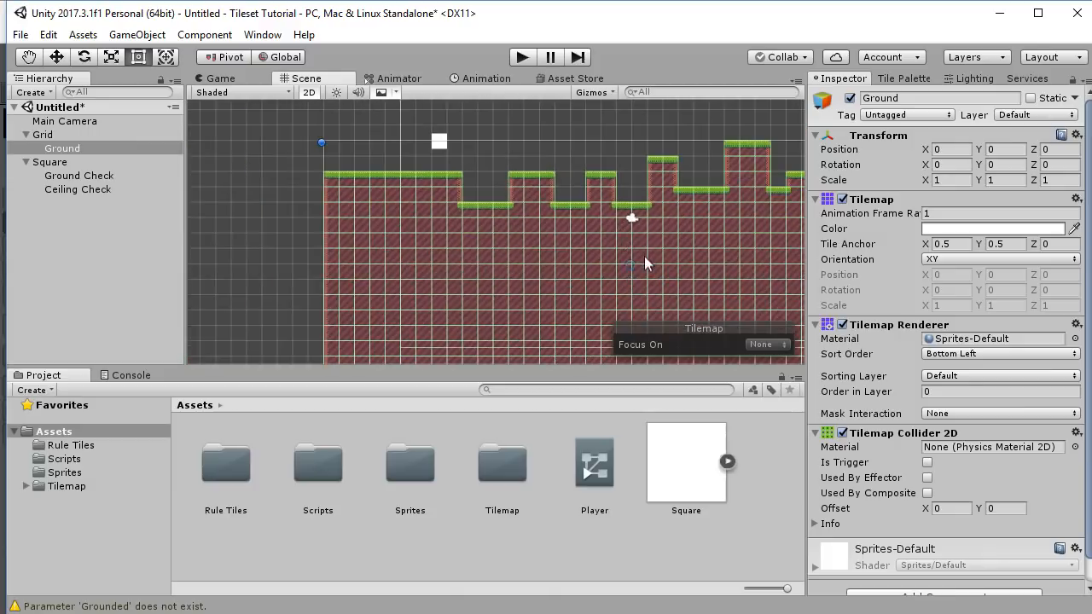
{"action": "middle_click_drag", "start_coordinate": [644, 257], "coordinate": [595, 254]}
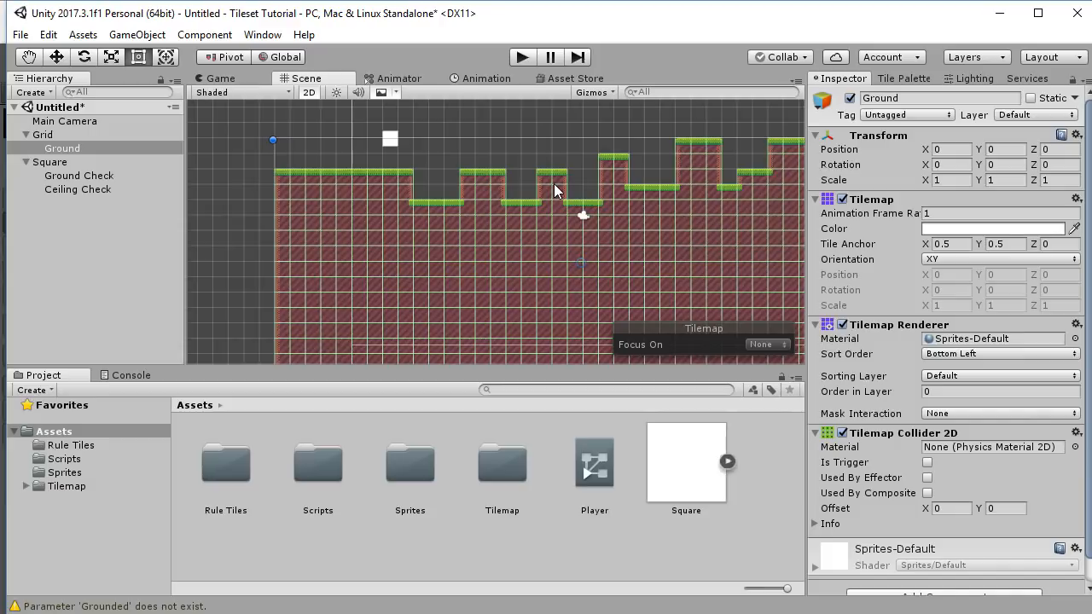
{"action": "scroll", "coordinate": [933, 463], "scroll_direction": "down", "scroll_amount": 1}
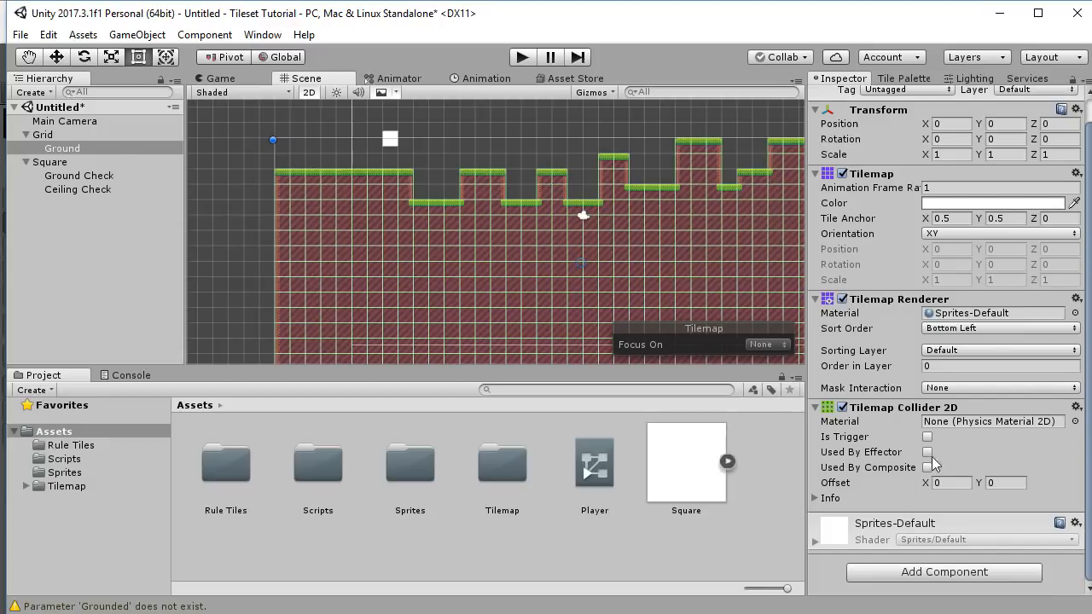
Add a Composite Collider 2D to Ground and set its Rigidbody 2D Body Type to Static.
{"action": "left_click", "coordinate": [938, 572]}
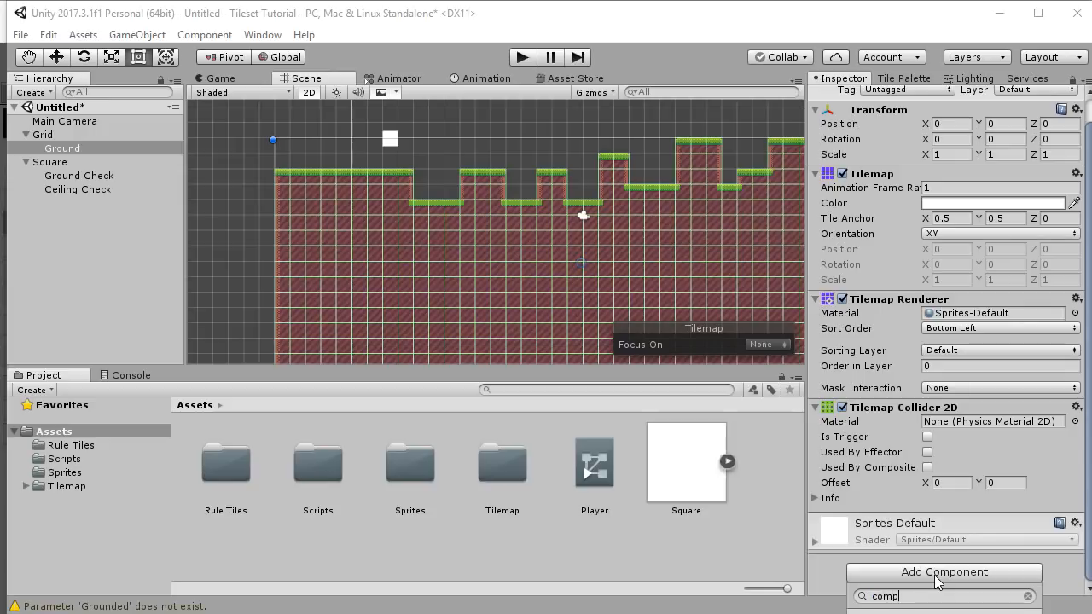
{"action": "key", "text": "Return"}
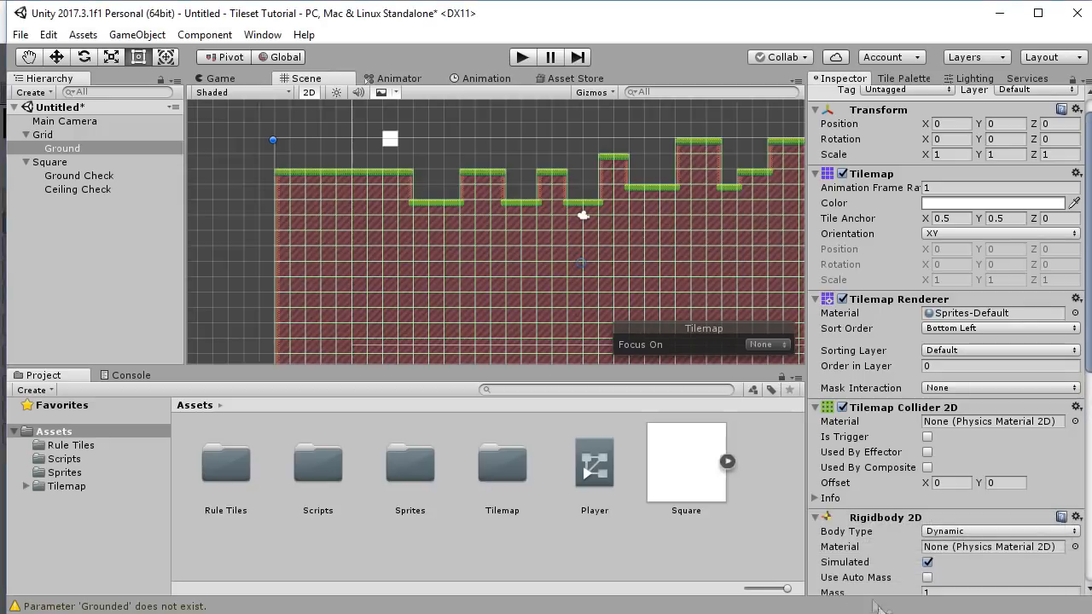
{"action": "scroll", "coordinate": [926, 458], "scroll_direction": "down", "scroll_amount": 5}
{"action": "scroll", "coordinate": [925, 458], "scroll_direction": "up", "scroll_amount": 1}
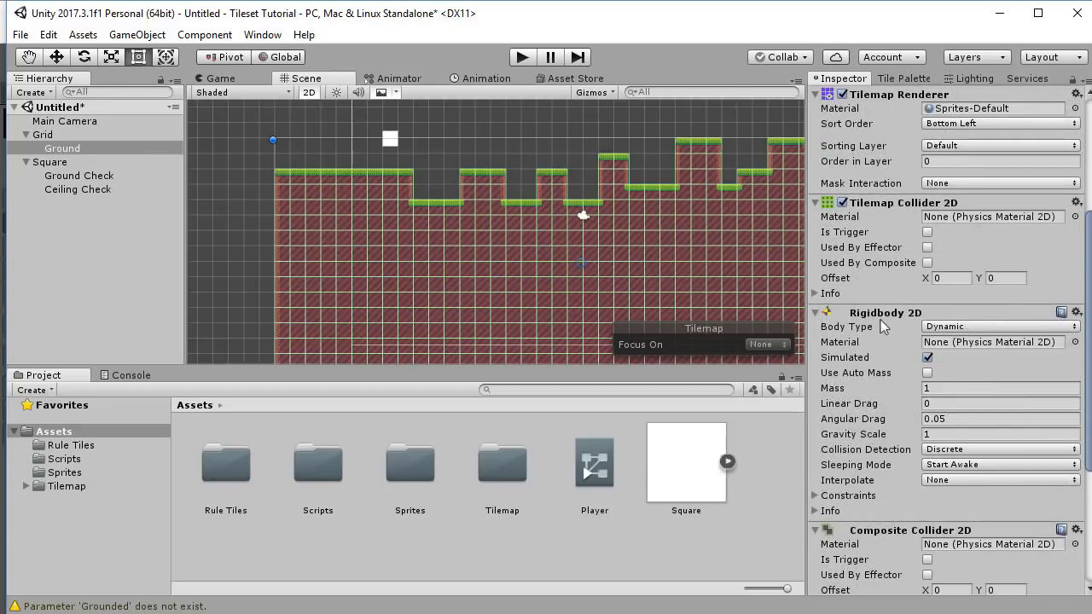
{"action": "left_click", "coordinate": [943, 328]}
{"action": "left_click", "coordinate": [953, 383]}
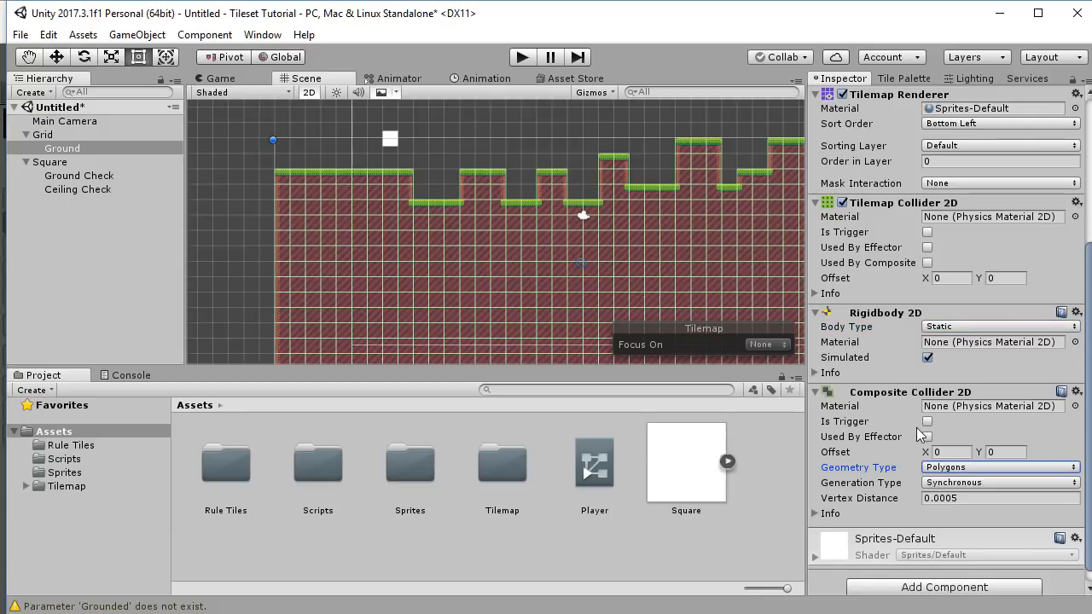
{"action": "left_click", "coordinate": [927, 263]}
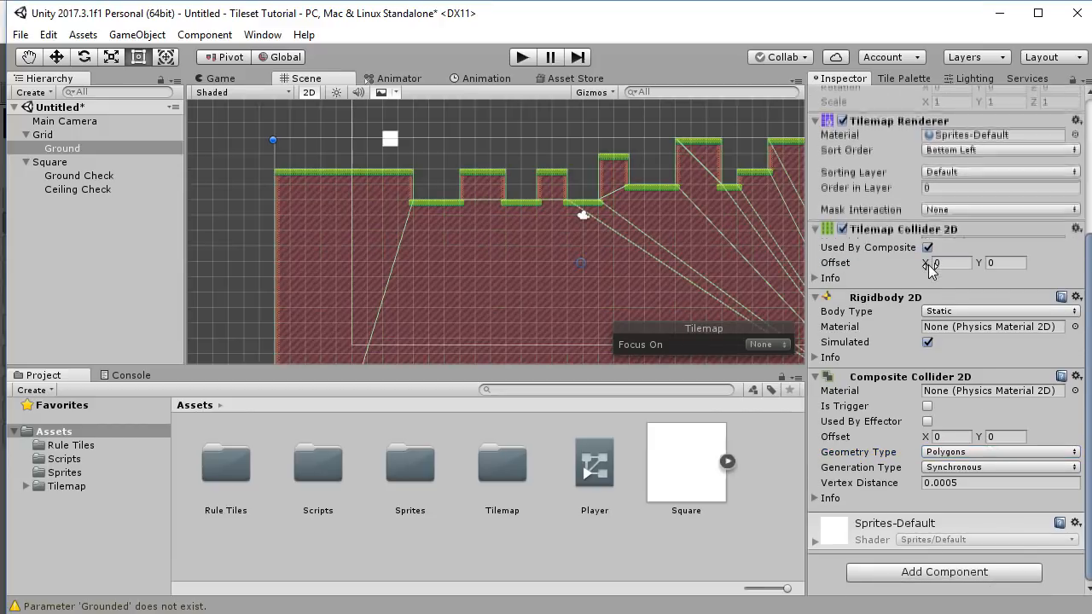
{"action": "middle_click_drag", "start_coordinate": [635, 259], "coordinate": [483, 159]}
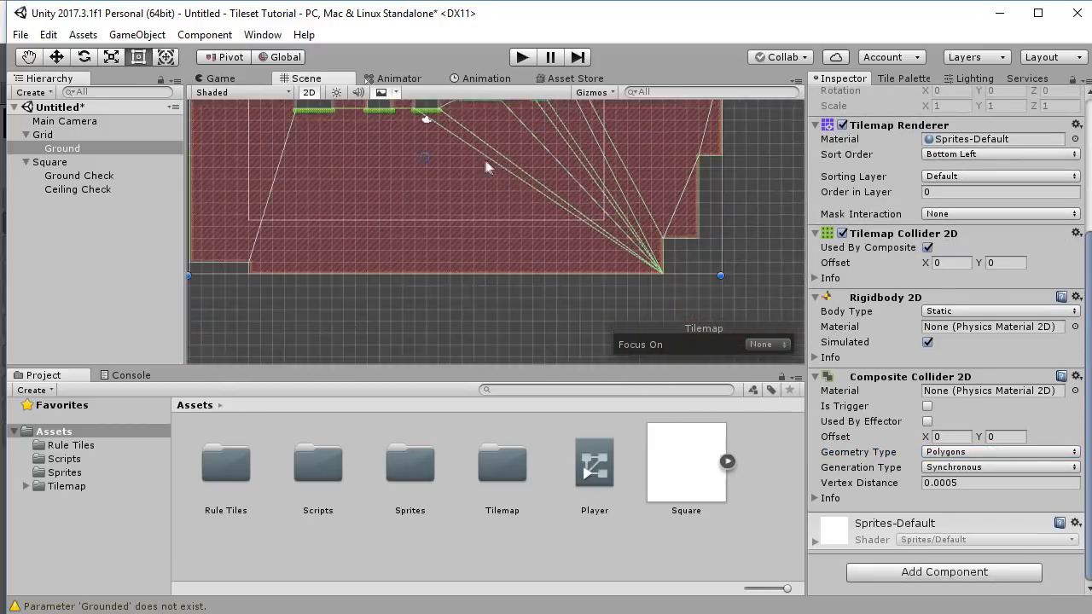
{"action": "scroll", "coordinate": [511, 170], "scroll_direction": "up", "scroll_amount": 3}
{"action": "scroll", "coordinate": [551, 175], "scroll_direction": "down", "scroll_amount": 7}
{"action": "middle_click_drag", "start_coordinate": [588, 255], "coordinate": [415, 224]}
{"action": "middle_click_drag", "start_coordinate": [478, 240], "coordinate": [397, 178]}
{"action": "scroll", "coordinate": [552, 233], "scroll_direction": "down", "scroll_amount": 4}
{"action": "scroll", "coordinate": [459, 218], "scroll_direction": "down", "scroll_amount": 4}
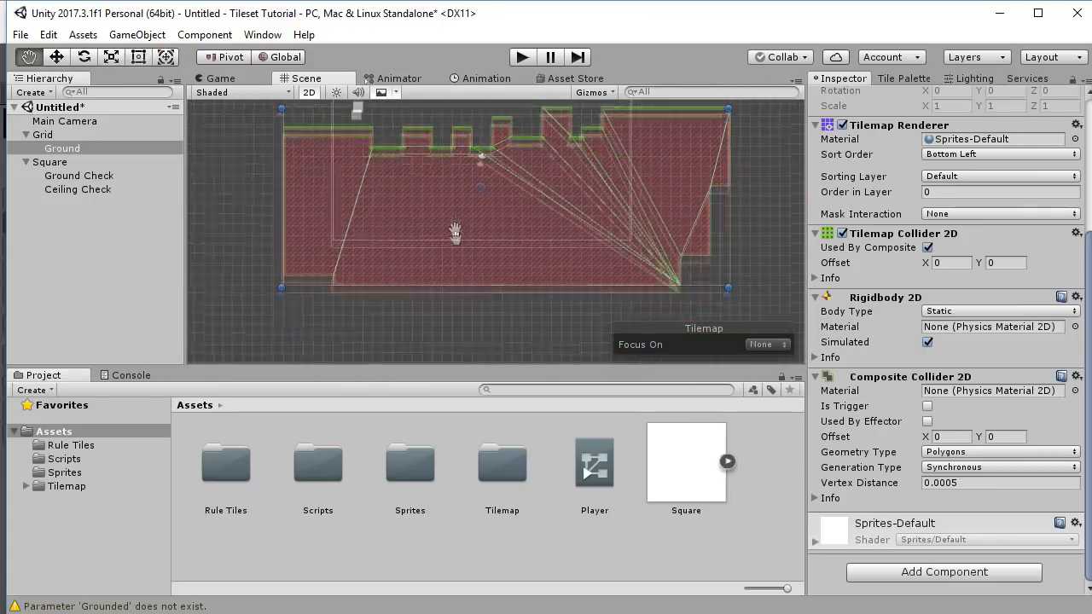
{"action": "middle_click_drag", "start_coordinate": [457, 221], "coordinate": [472, 276]}
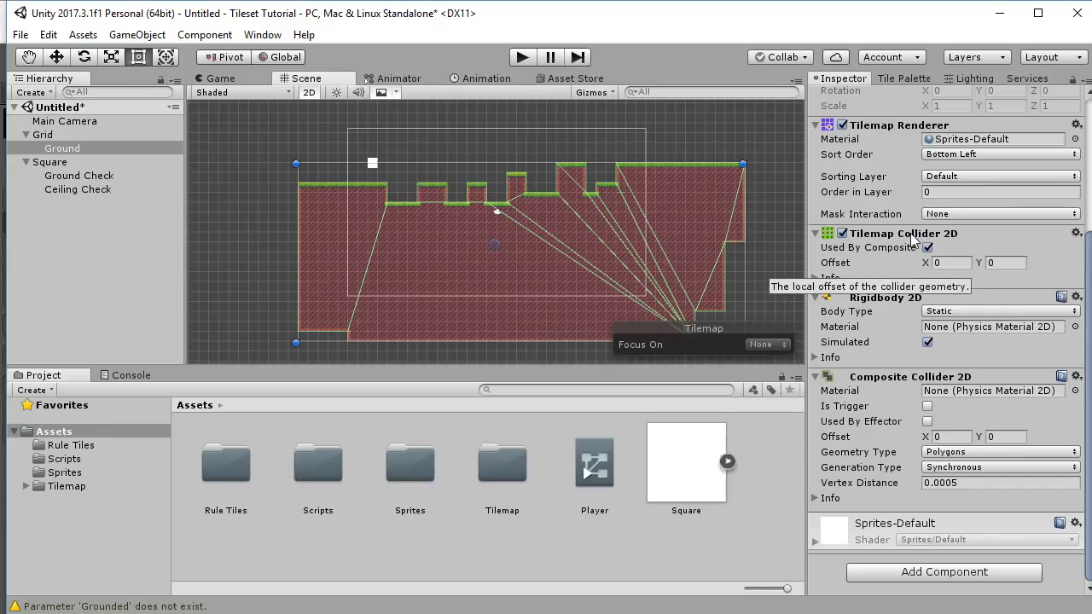
{"action": "scroll", "coordinate": [935, 240], "scroll_direction": "up", "scroll_amount": 5}
Set the Ground tilemap's Layer to Ground.
{"action": "left_click", "coordinate": [1022, 117]}
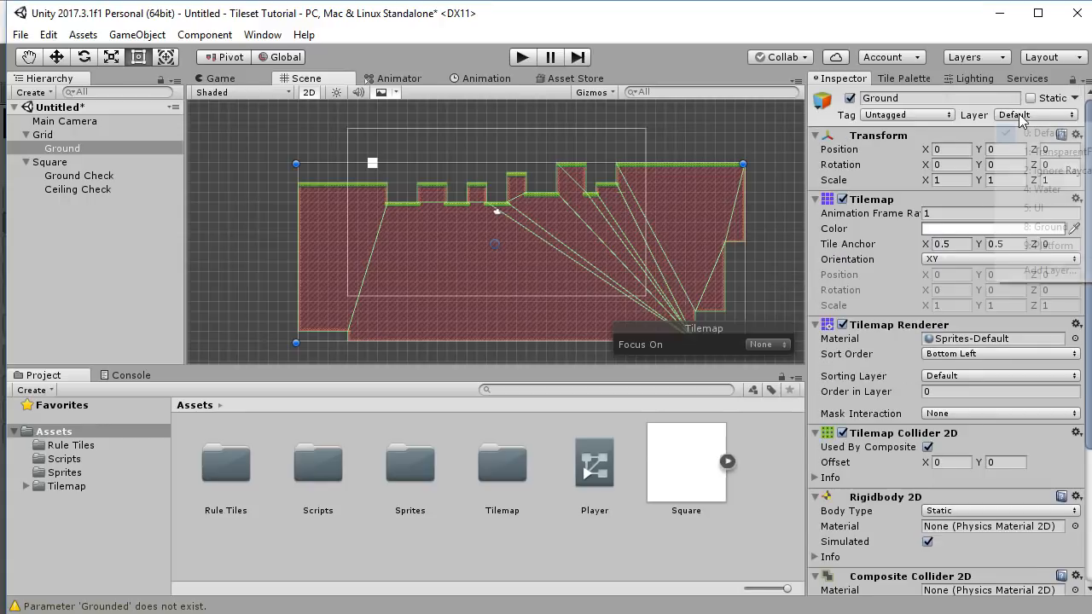
{"action": "left_click", "coordinate": [1049, 226]}
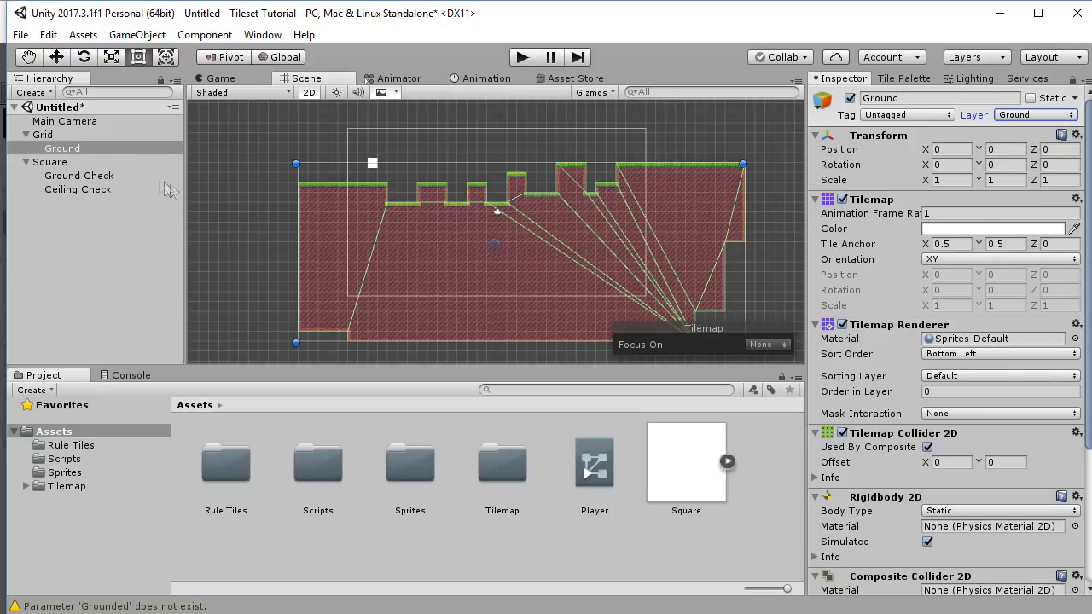
{"action": "left_click", "coordinate": [59, 150]}
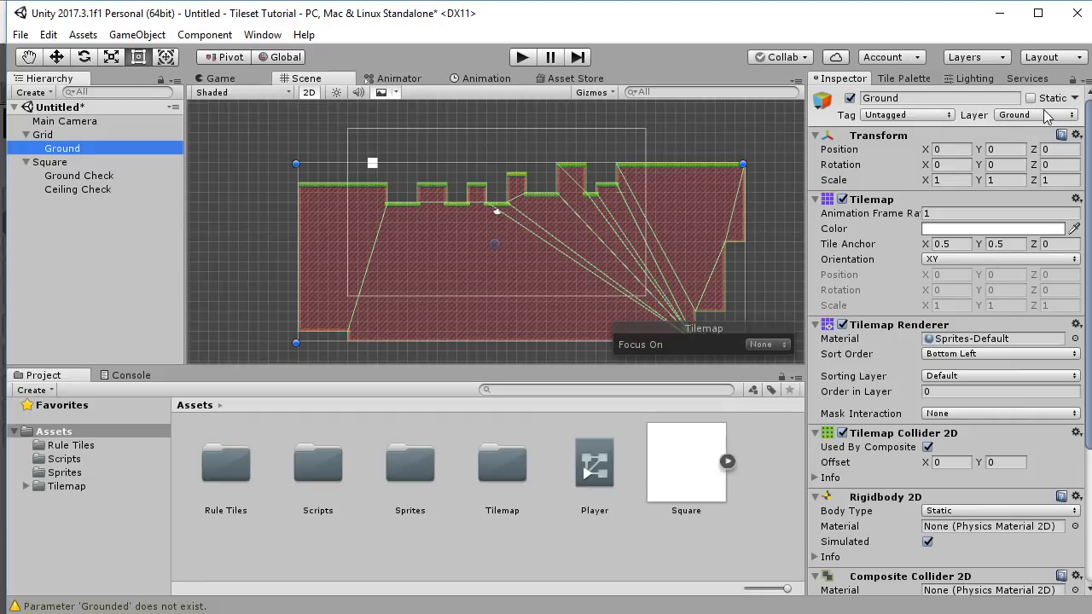
Play-test the level, running the square left and right and jumping across the platforms.
{"action": "left_click", "coordinate": [521, 62]}
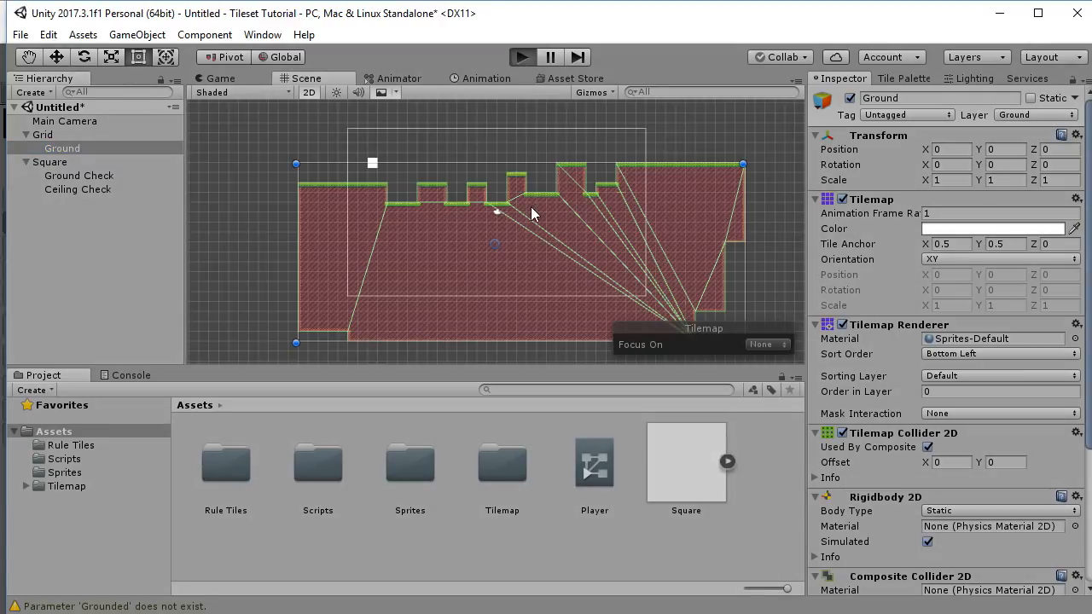
{"action": "key", "text": "Right"}
{"action": "key", "text": "space"}
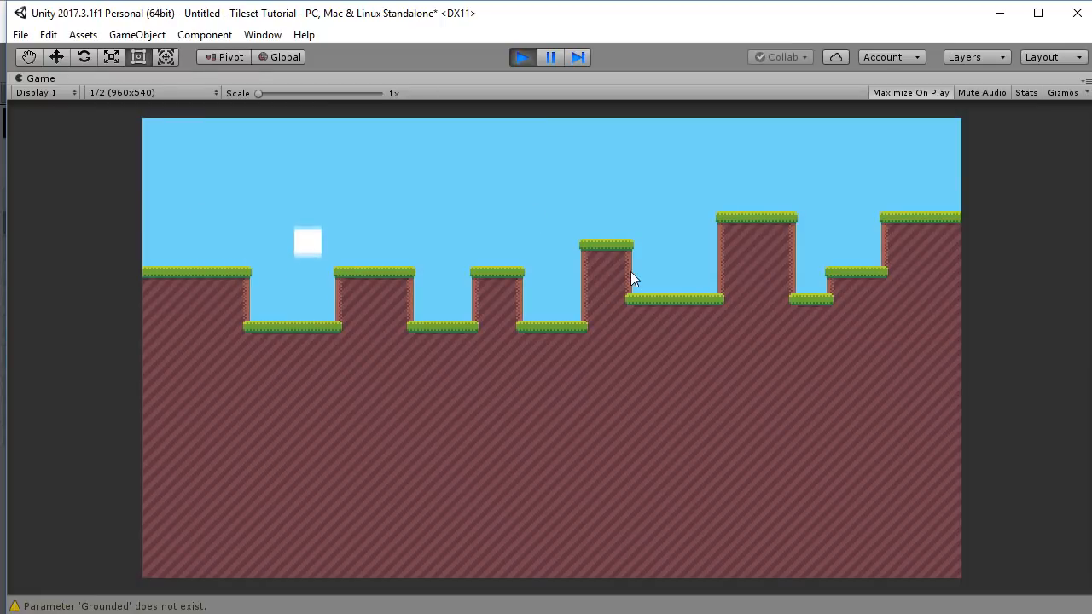
{"action": "key", "text": "space"}
{"action": "key", "text": "space"}
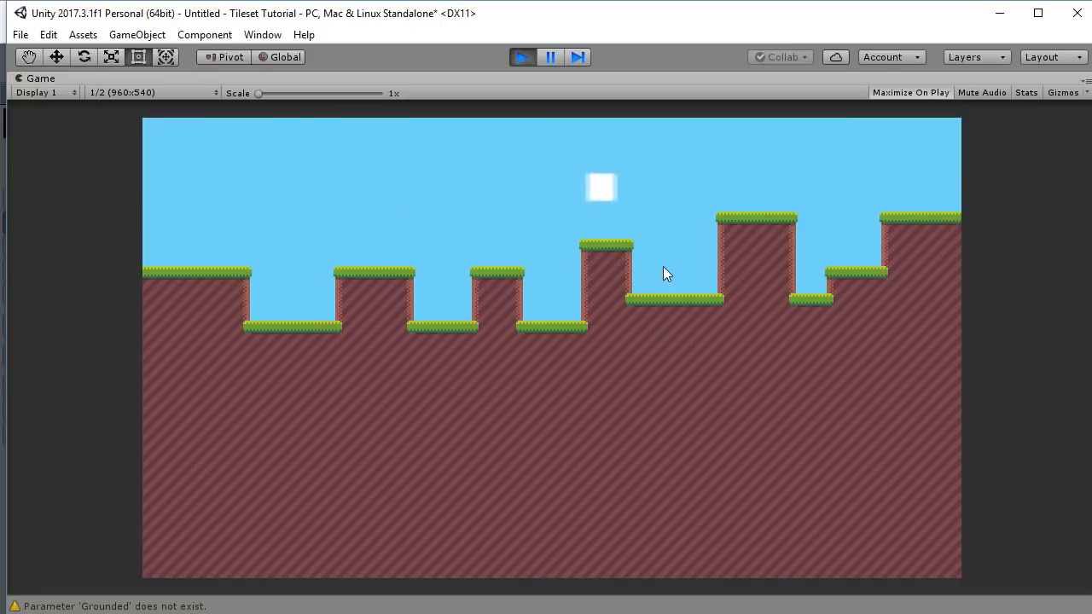
{"action": "key", "text": "Left"}
{"action": "key", "text": "space"}
{"action": "key", "text": "Right"}
{"action": "key", "text": "space"}
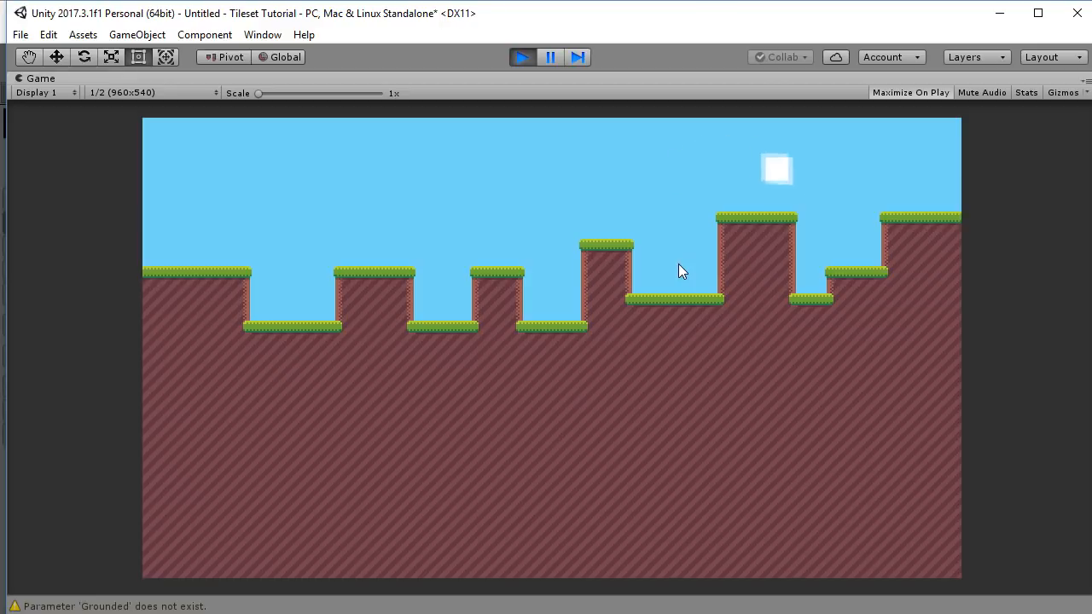
{"action": "key", "text": "Left"}
{"action": "key", "text": "space"}
{"action": "key", "text": "space"}
{"action": "key", "text": "space"}
{"action": "key", "text": "space"}
{"action": "key", "text": "Left"}
{"action": "key", "text": "space"}
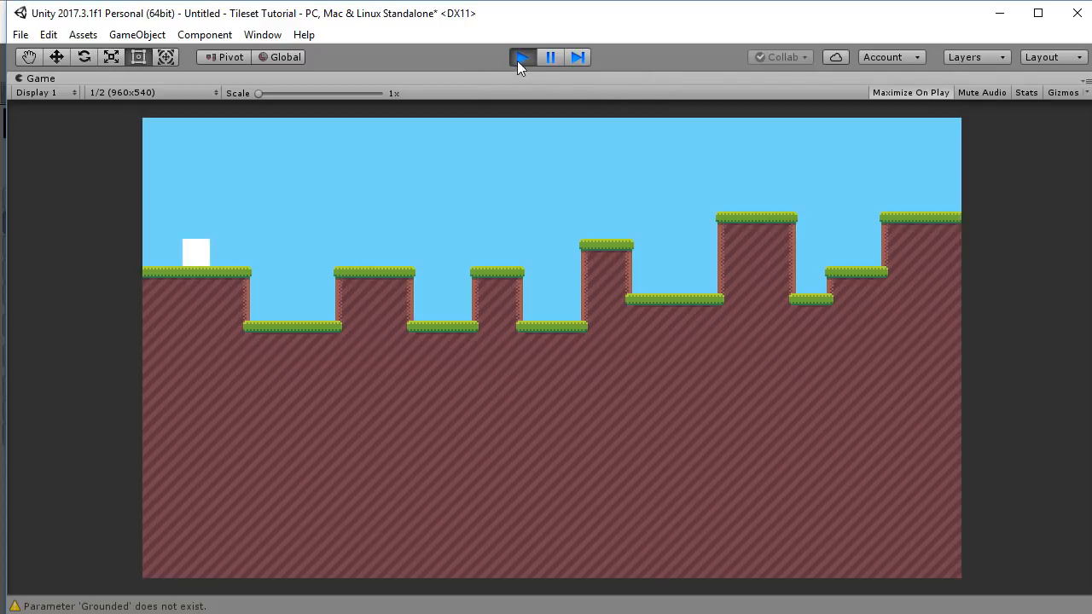
{"action": "left_click", "coordinate": [518, 60]}
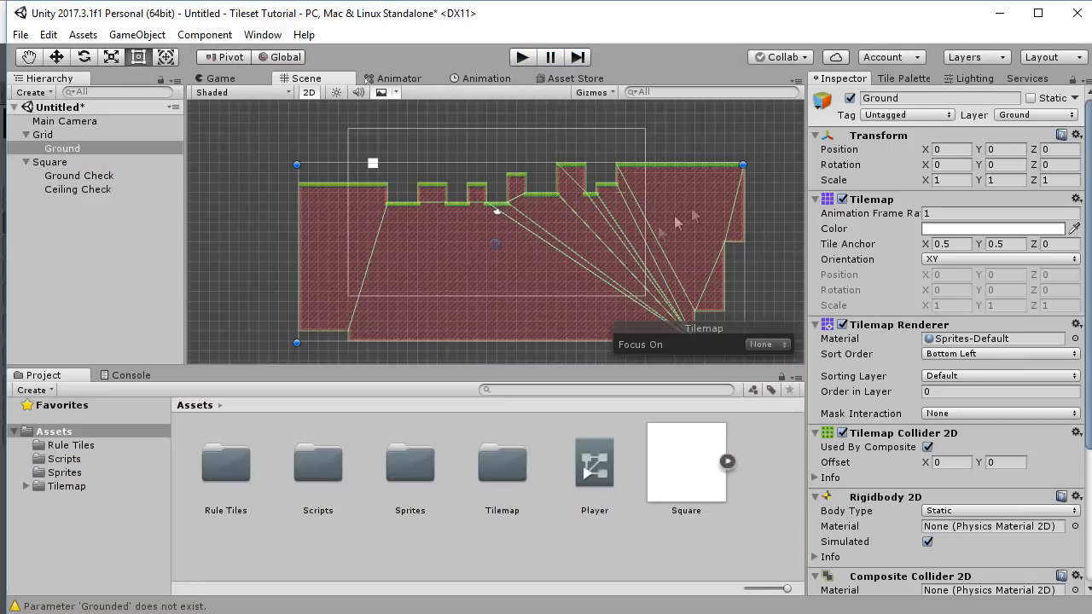
With the Tile Palette box-fill tool, erase a large ground rectangle and fill new ground blocks.
{"action": "left_click", "coordinate": [903, 79]}
{"action": "left_click", "coordinate": [952, 102]}
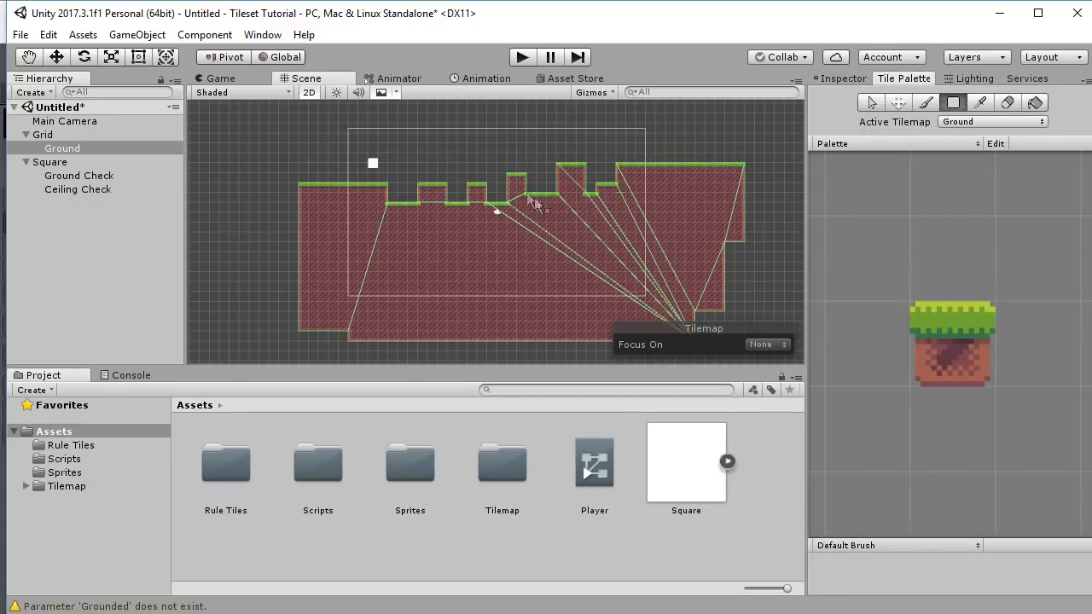
{"action": "middle_click_drag", "start_coordinate": [488, 194], "coordinate": [528, 154]}
{"action": "left_click_drag", "start_coordinate": [374, 137], "coordinate": [580, 207], "text": "shift"}
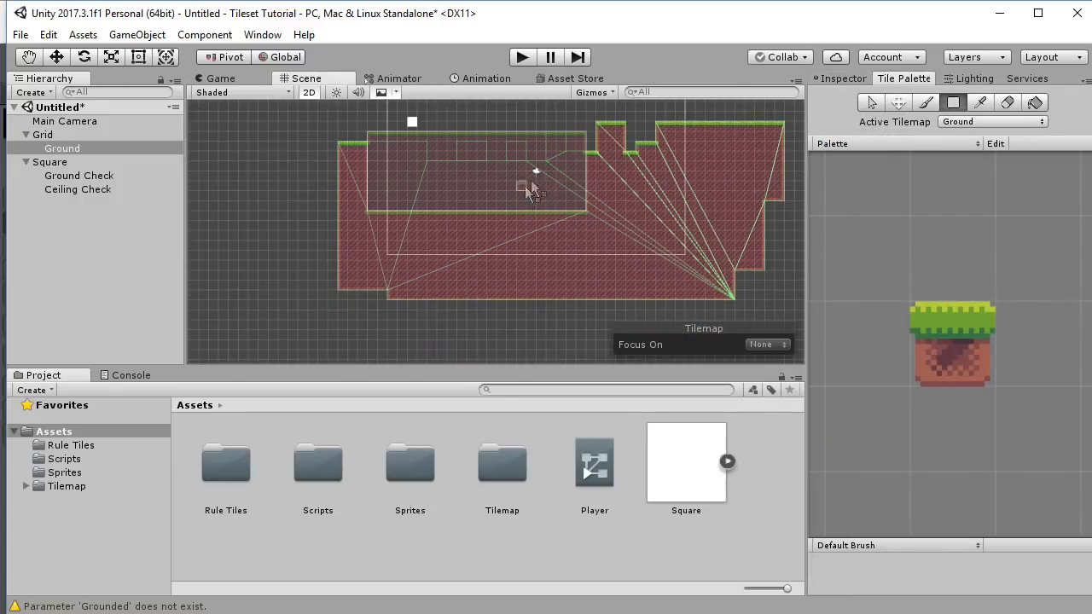
{"action": "left_click_drag", "start_coordinate": [421, 176], "coordinate": [455, 209]}
{"action": "left_click_drag", "start_coordinate": [555, 210], "coordinate": [497, 154]}
{"action": "left_click_drag", "start_coordinate": [370, 184], "coordinate": [416, 211]}
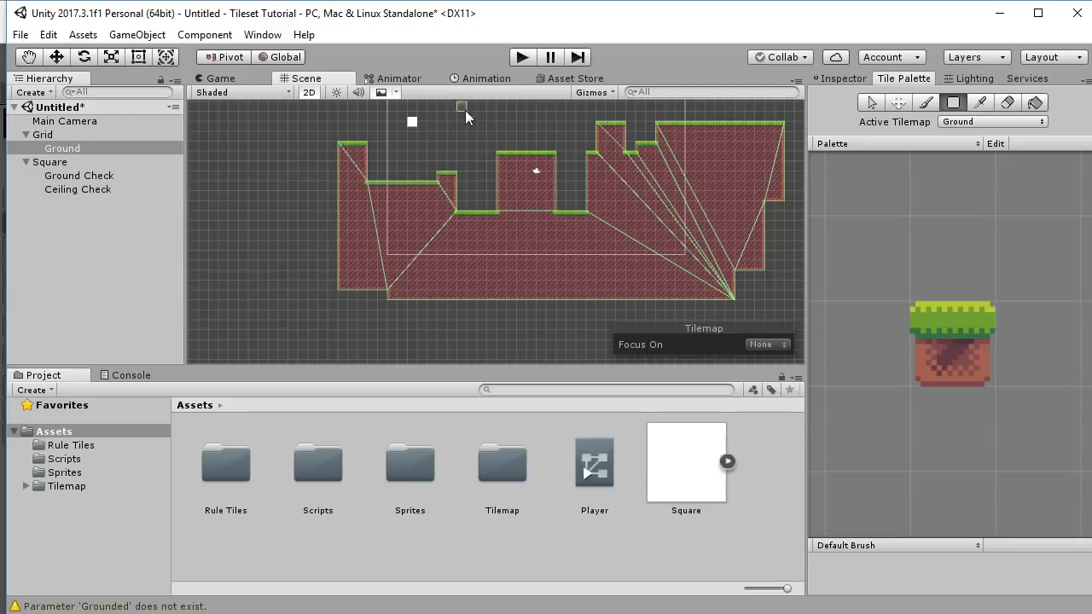
Play the level, running the square right and left and jumping onto the right ledge.
{"action": "left_click", "coordinate": [522, 58]}
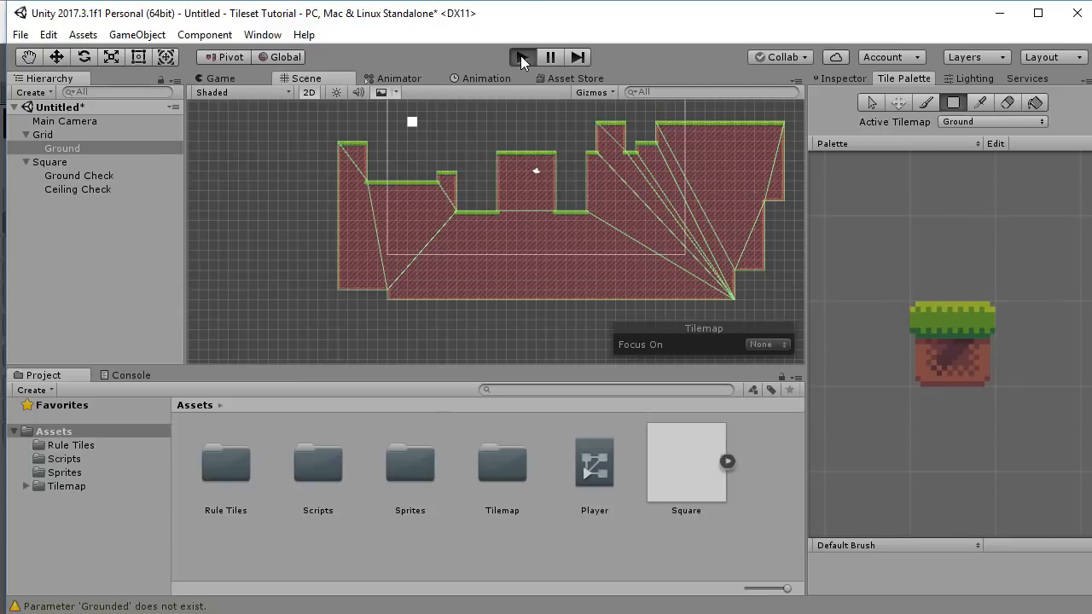
{"action": "key", "text": "Right"}
{"action": "key", "text": "space"}
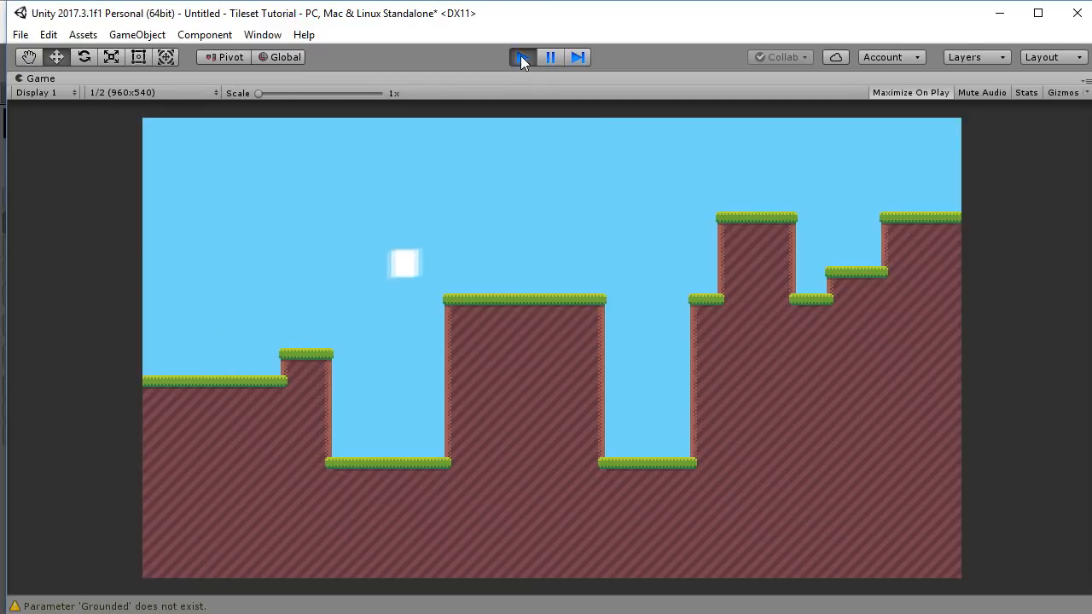
{"action": "key", "text": "space"}
{"action": "key", "text": "space"}
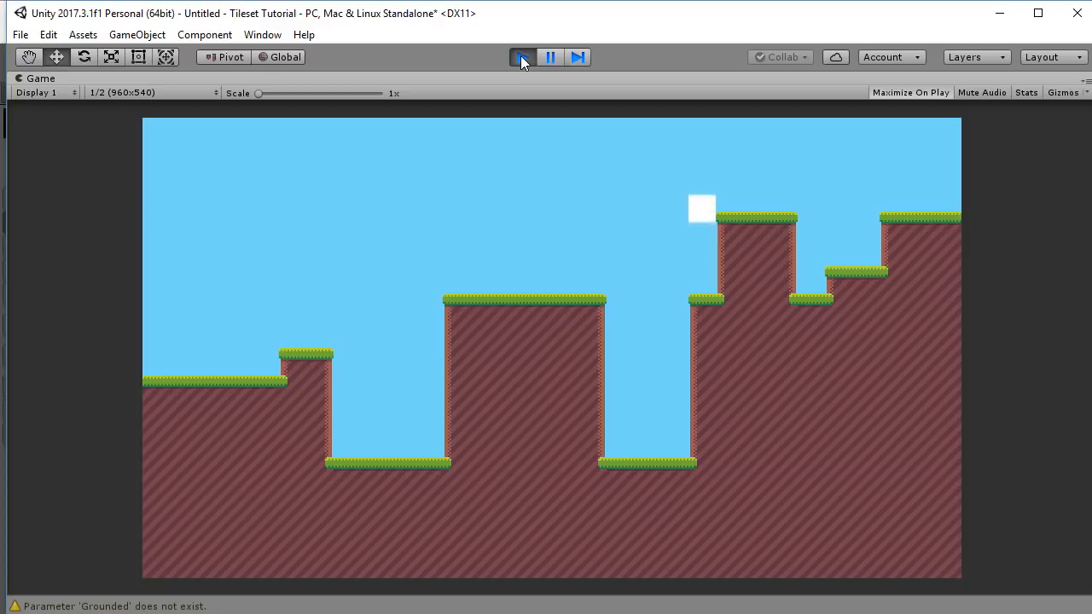
{"action": "key", "text": "Left"}
{"action": "key", "text": "Right"}
{"action": "key", "text": "space"}
{"action": "key", "text": "space"}
Stop the test, add a two-tile-wide grass-topped ground column, and erase the platform's rightmost column.
{"action": "left_click", "coordinate": [520, 55]}
{"action": "scroll", "coordinate": [546, 196], "scroll_direction": "up", "scroll_amount": 3}
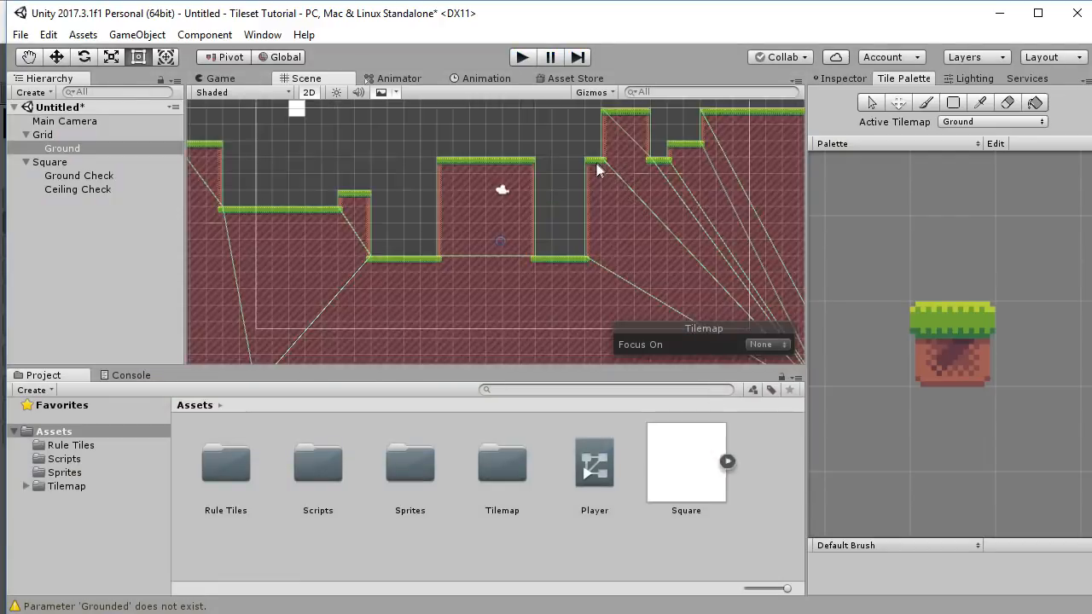
{"action": "left_click_drag", "start_coordinate": [624, 174], "coordinate": [618, 281]}
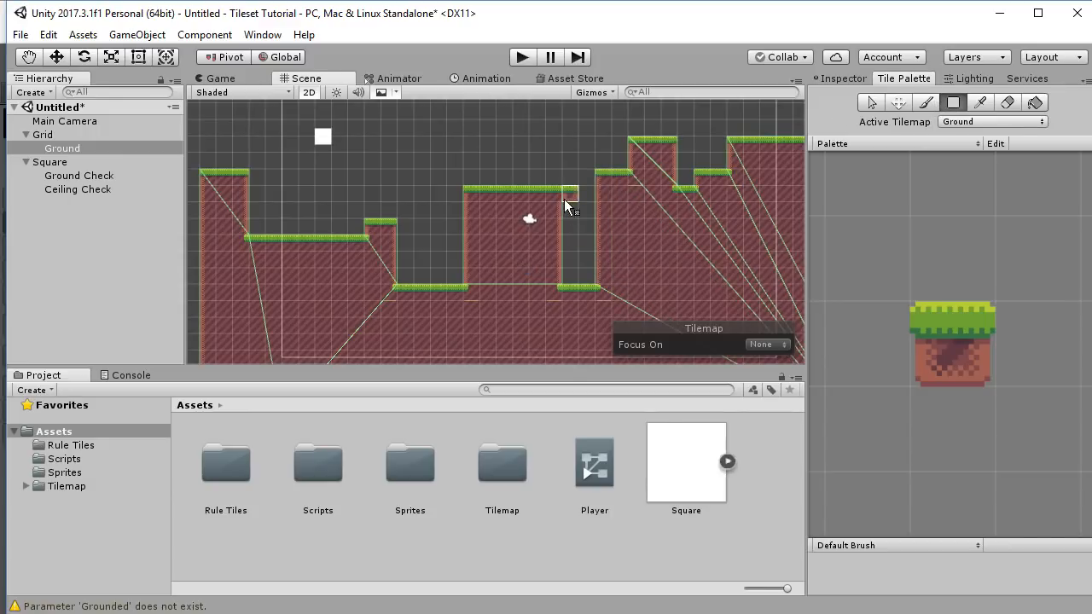
{"action": "left_click_drag", "start_coordinate": [554, 257], "coordinate": [558, 276], "text": "shift"}
Play again, moving right with D and jumping up toward the tallest ledge.
{"action": "left_click", "coordinate": [523, 57]}
{"action": "key", "text": "d"}
{"action": "key", "text": "d"}
{"action": "key", "text": "space"}
{"action": "key", "text": "d"}
{"action": "key", "text": "space"}
{"action": "key", "text": "space"}
{"action": "key", "text": "d"}
{"action": "key", "text": "space"}
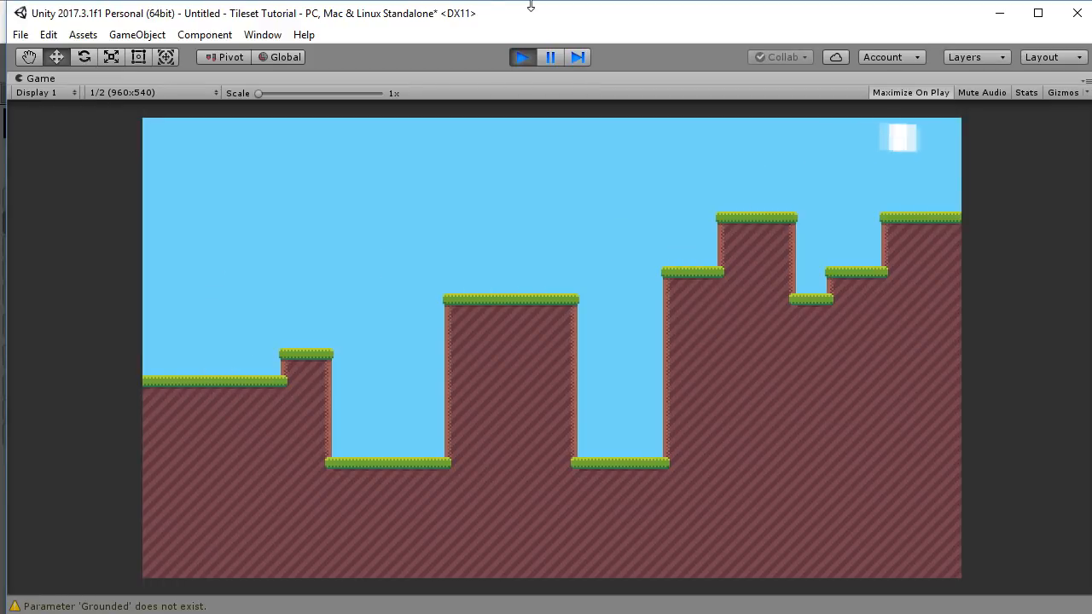
Exit play mode and position Chrome showing the itch.io Stylized Forest Tileset page over Unity.
{"action": "left_click", "coordinate": [523, 58]}
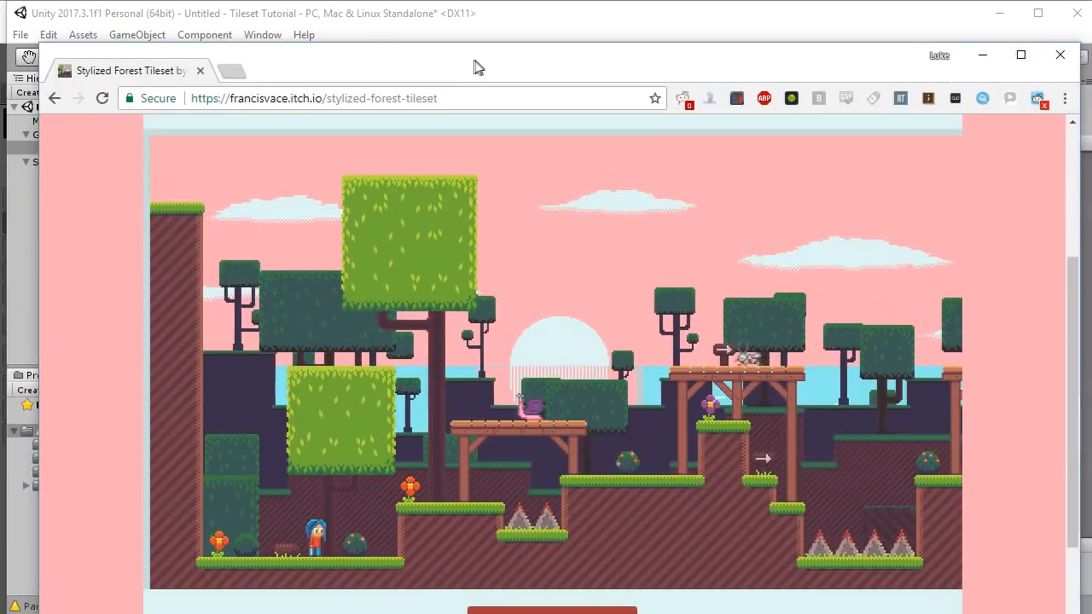
{"action": "left_click_drag", "start_coordinate": [475, 66], "coordinate": [444, 53]}
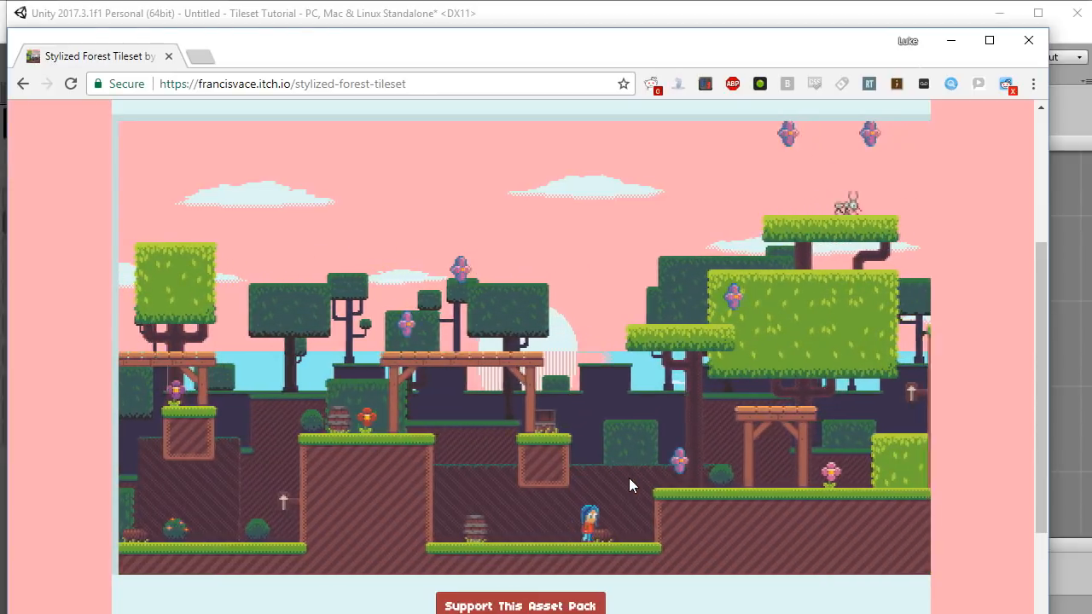
{"action": "left_click_drag", "start_coordinate": [440, 79], "coordinate": [89, 85]}
{"action": "left_click", "coordinate": [437, 83]}
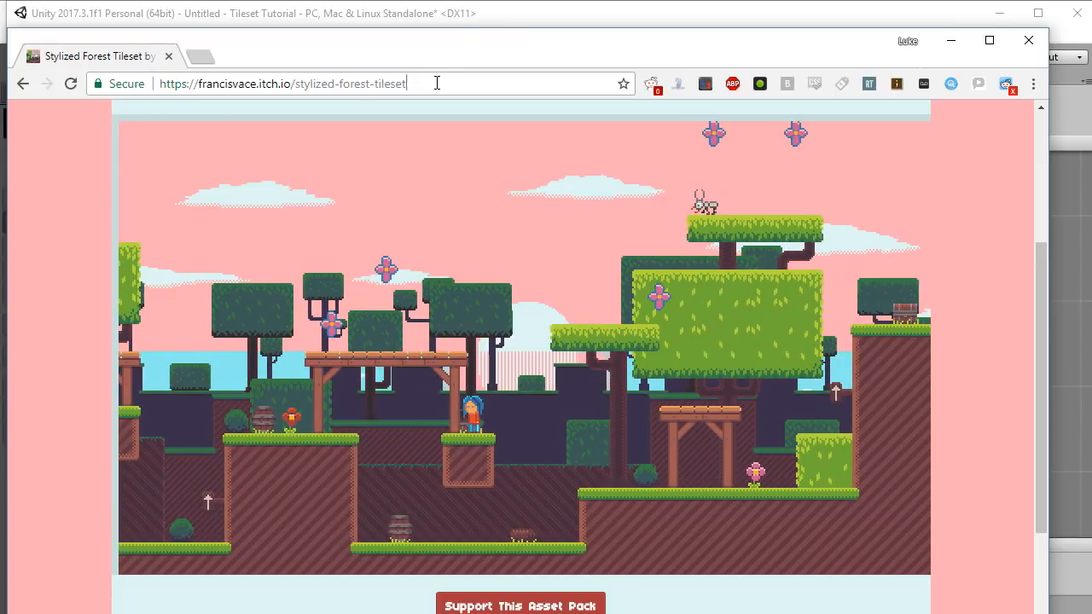